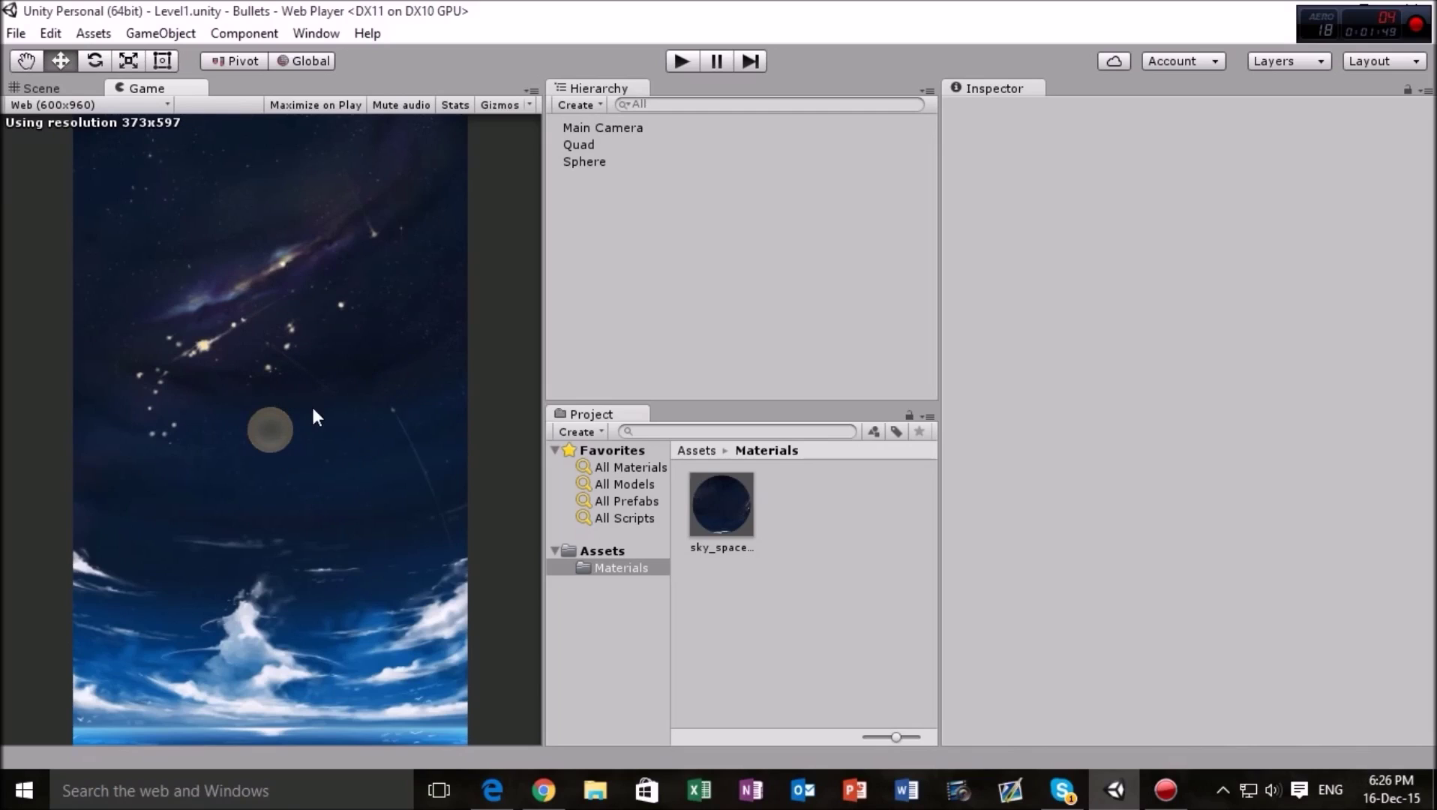
Step: Examine the sphere and the sky backdrop in the Scene view from different distances and angles
{"action": "left_click", "coordinate": [41, 88]}
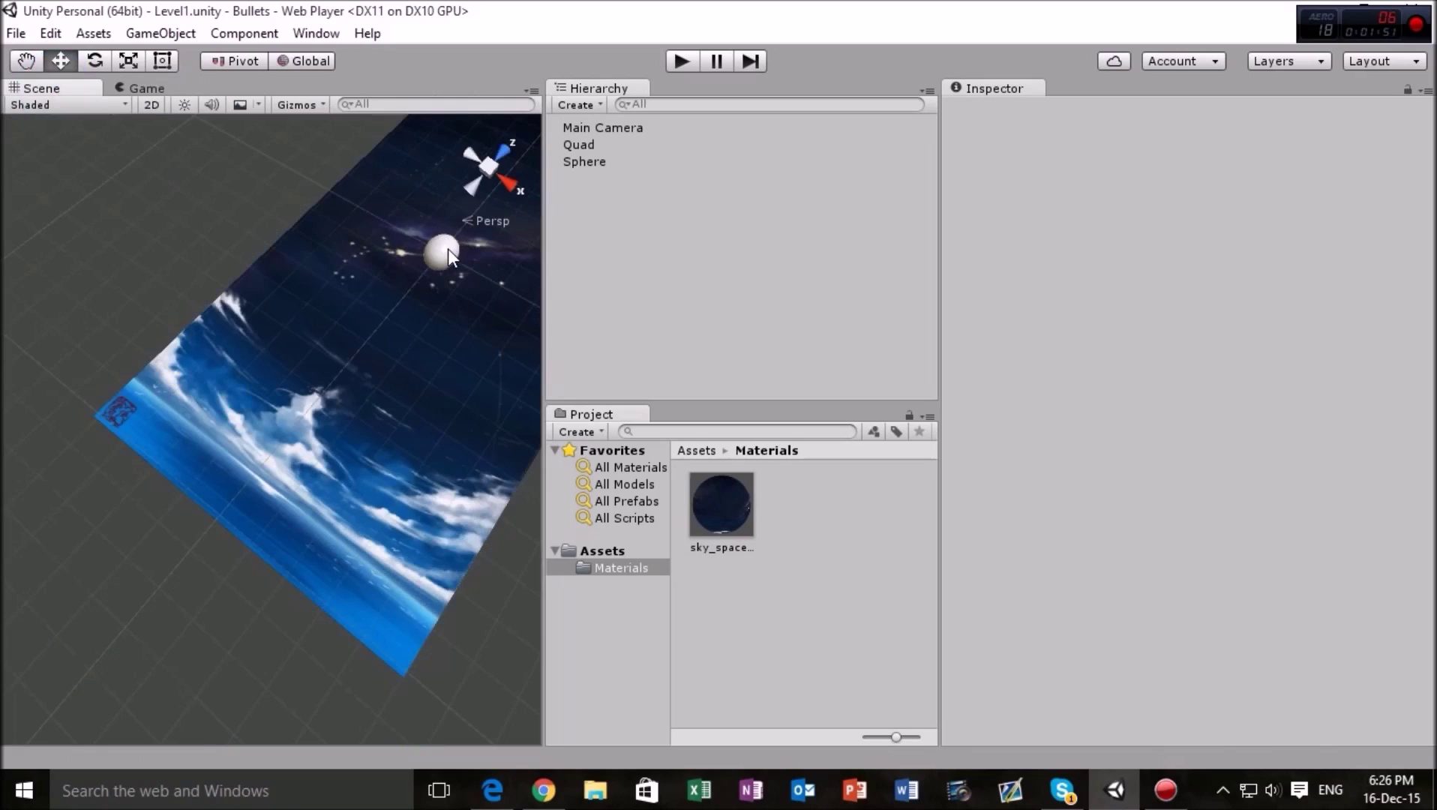
{"action": "scroll", "coordinate": [448, 248], "scroll_direction": "down", "scroll_amount": 1}
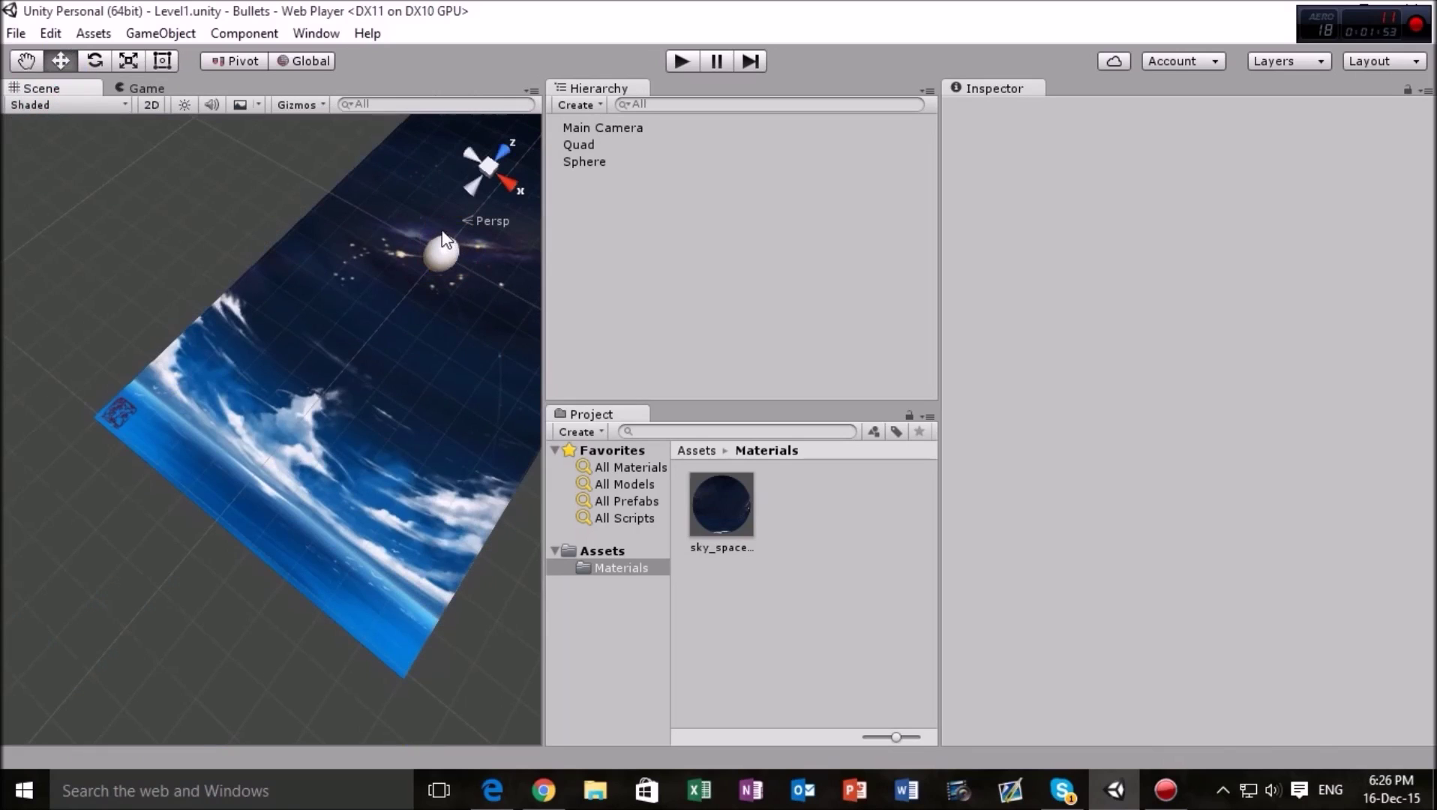
{"action": "scroll", "coordinate": [456, 240], "scroll_direction": "down", "scroll_amount": 1}
{"action": "middle_click_drag", "start_coordinate": [456, 240], "coordinate": [446, 273]}
{"action": "scroll", "coordinate": [426, 338], "scroll_direction": "up", "scroll_amount": 2}
{"action": "middle_click_drag", "start_coordinate": [450, 356], "coordinate": [422, 383]}
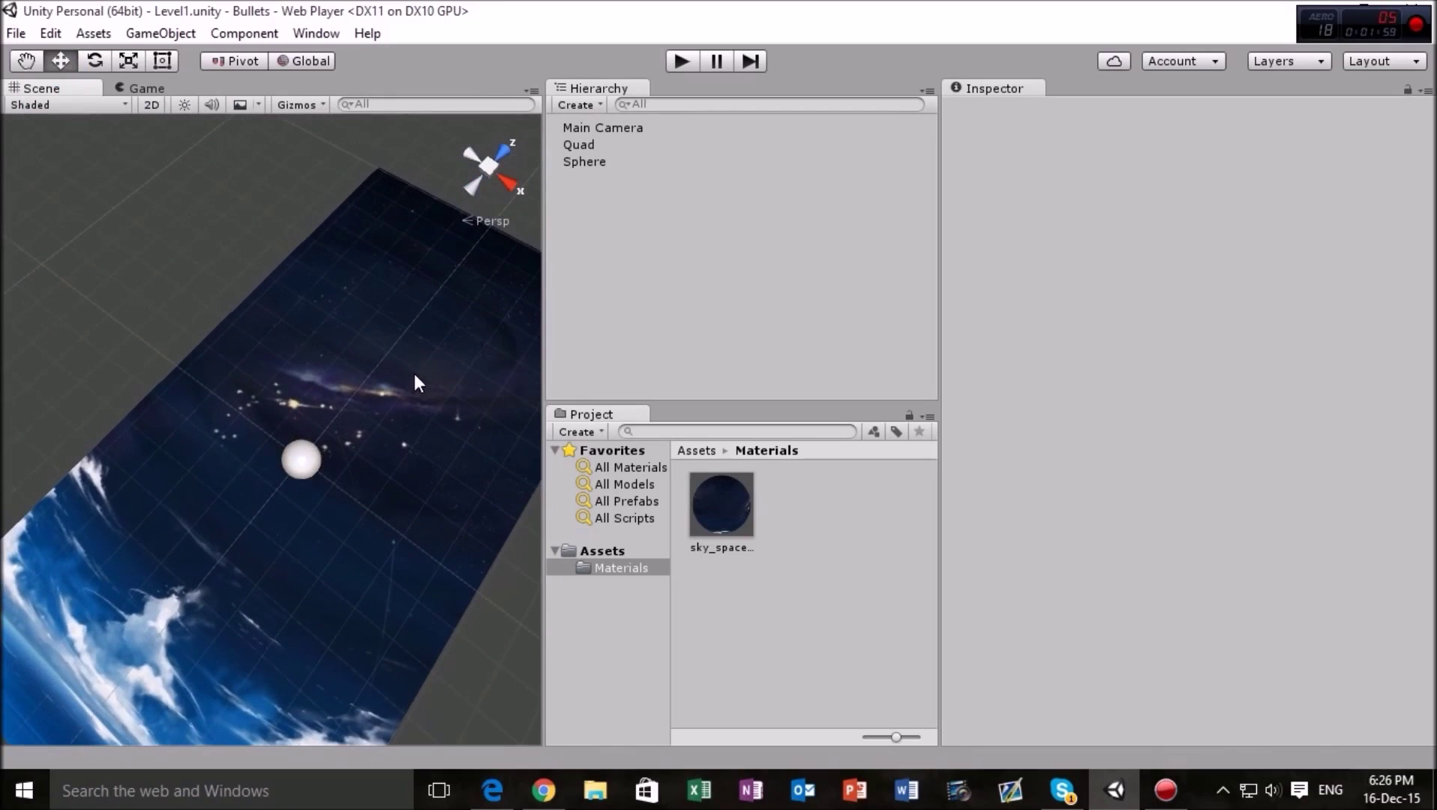
{"action": "scroll", "coordinate": [414, 374], "scroll_direction": "down", "scroll_amount": 3}
{"action": "scroll", "coordinate": [415, 376], "scroll_direction": "down", "scroll_amount": 1}
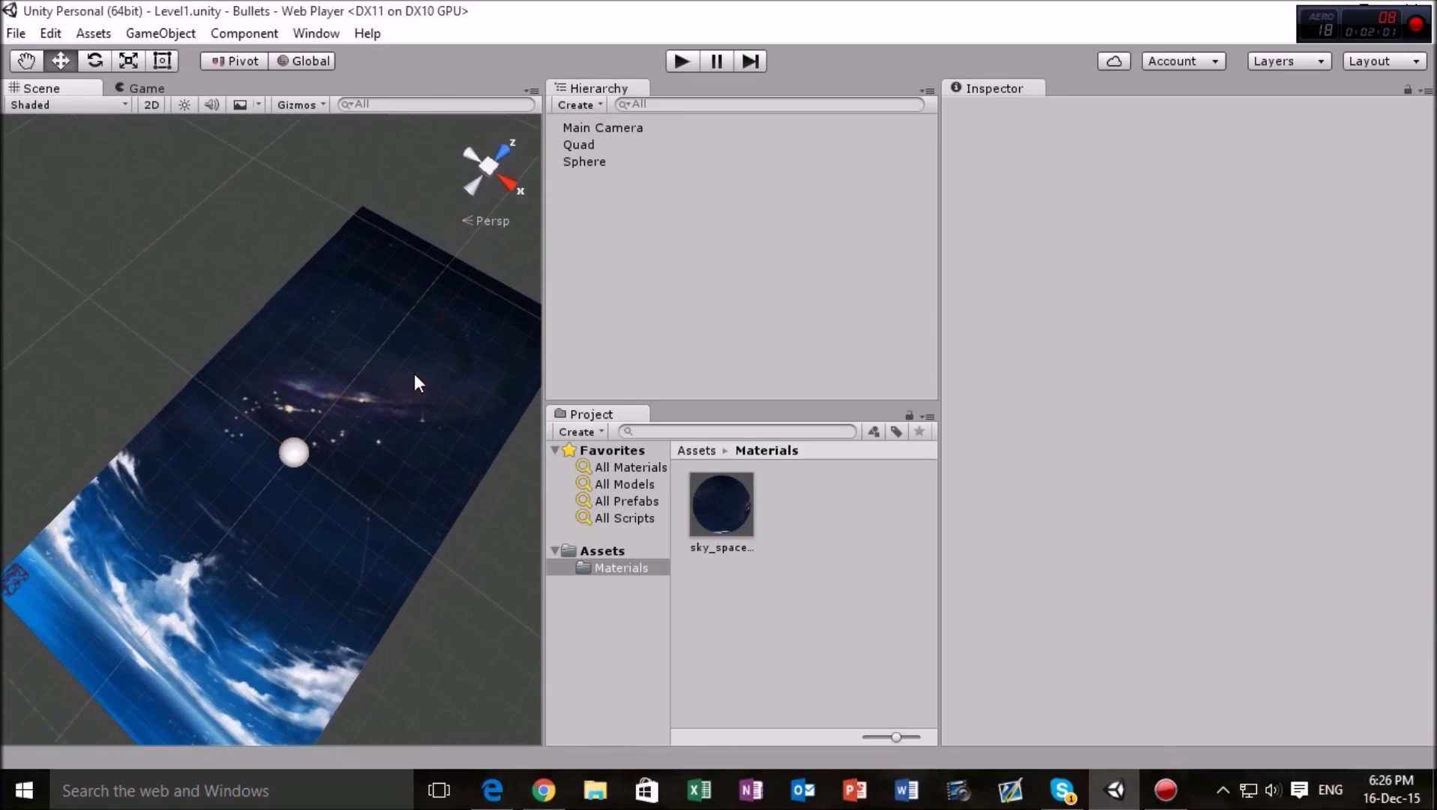
{"action": "left_click_drag", "start_coordinate": [388, 391], "coordinate": [420, 352], "text": "alt"}
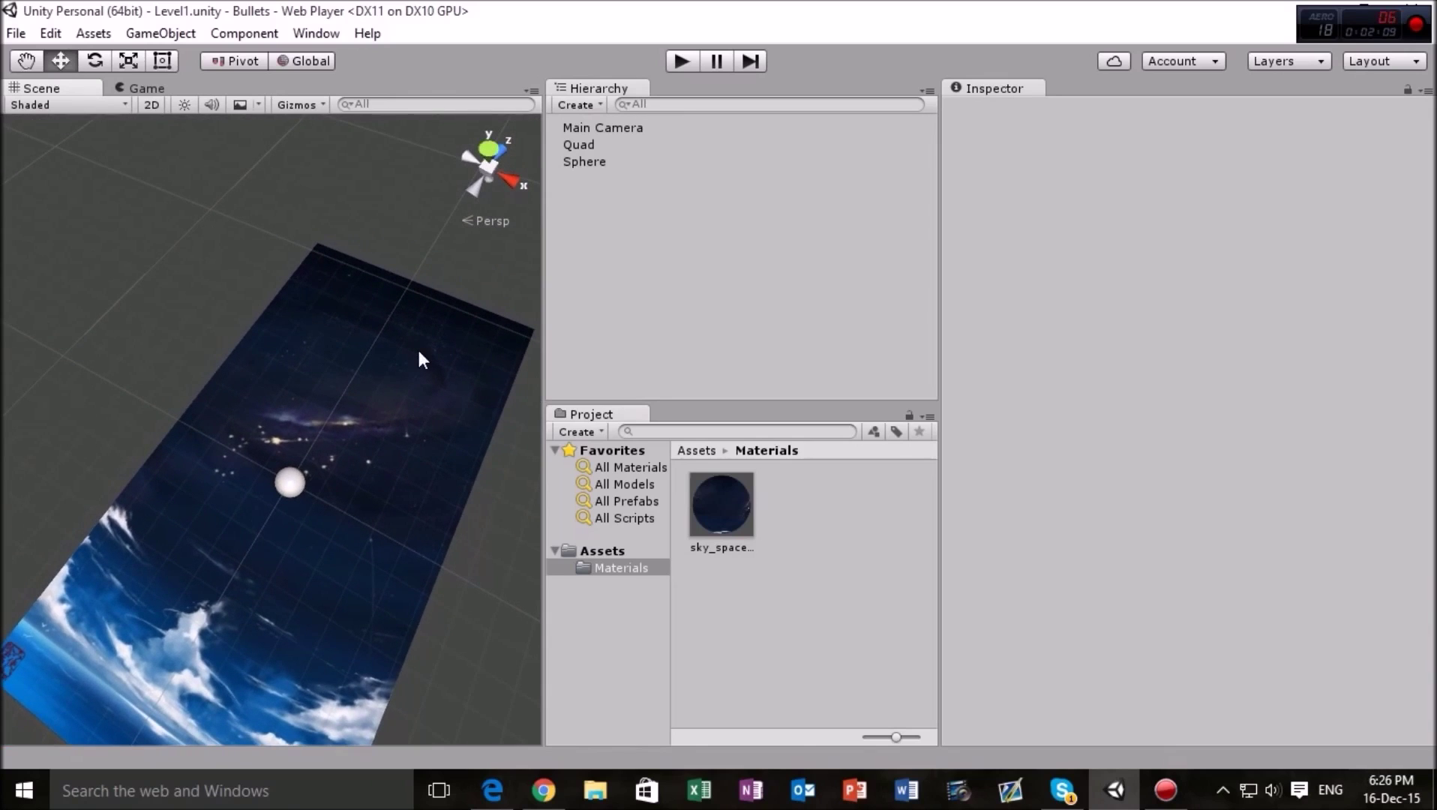
{"action": "left_click_drag", "start_coordinate": [419, 351], "coordinate": [302, 352], "text": "alt"}
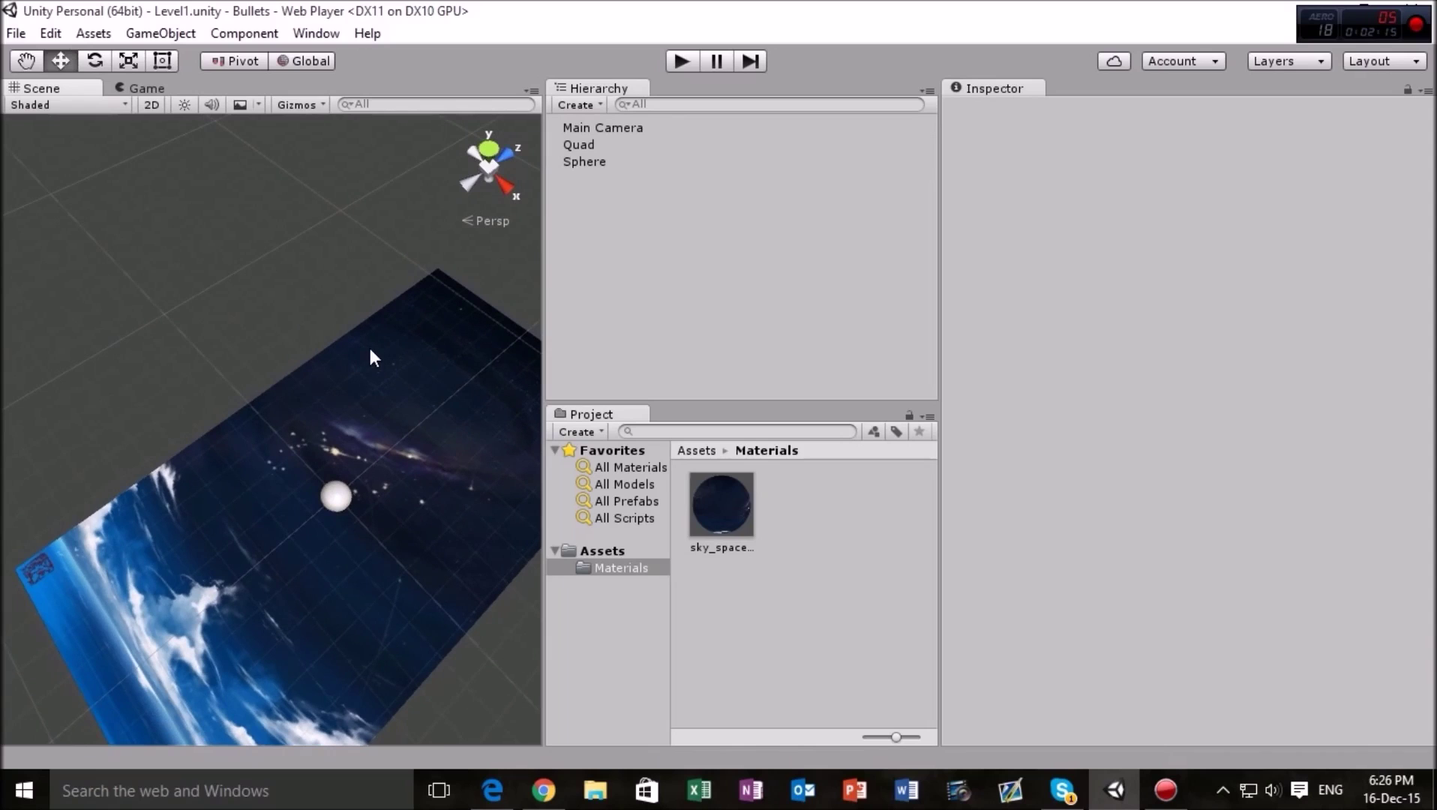
{"action": "right_click_drag", "start_coordinate": [362, 418], "coordinate": [396, 470], "text": "alt"}
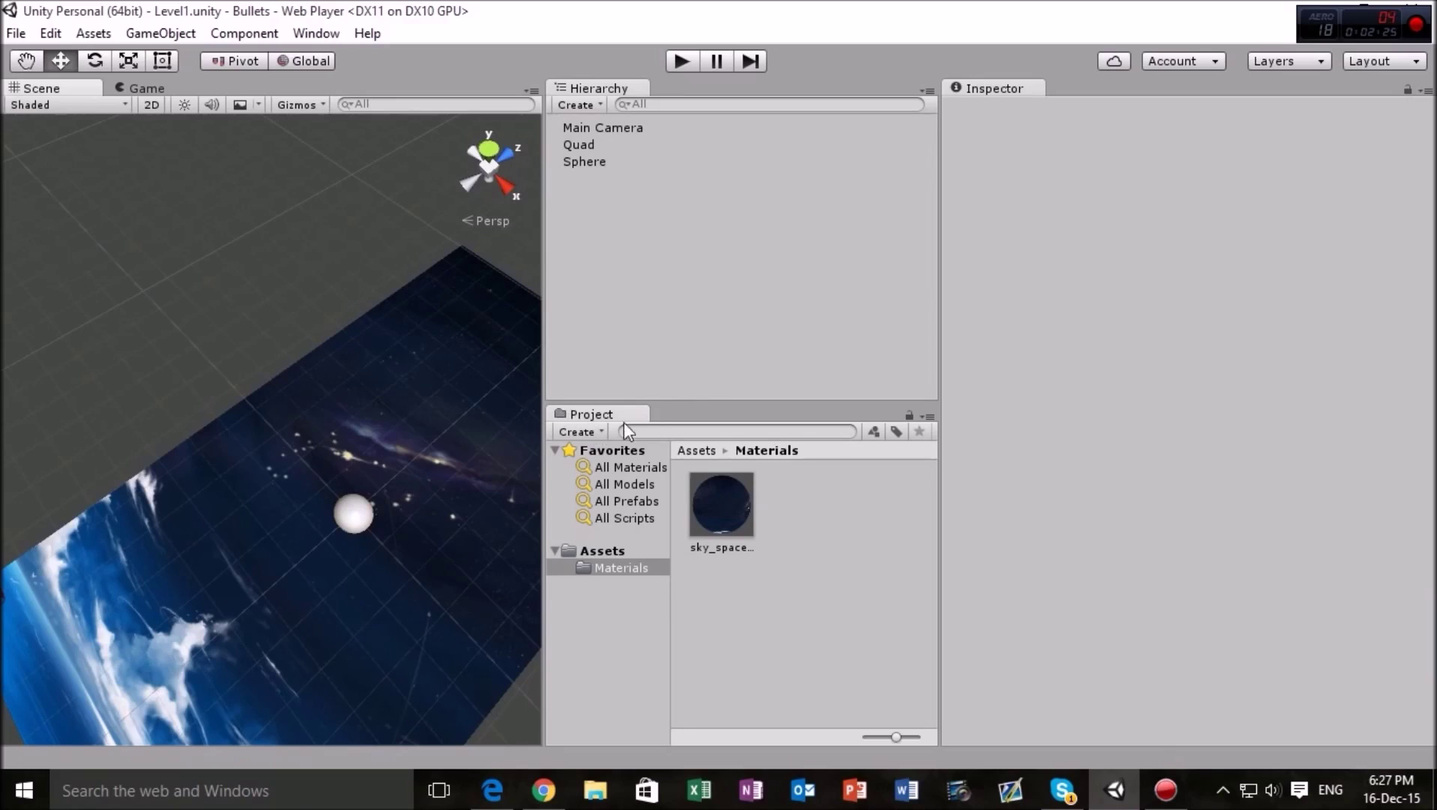
Step: Create a new material in the Materials folder and set its albedo colour to red, hex EE2A2AFF
{"action": "left_click", "coordinate": [597, 430]}
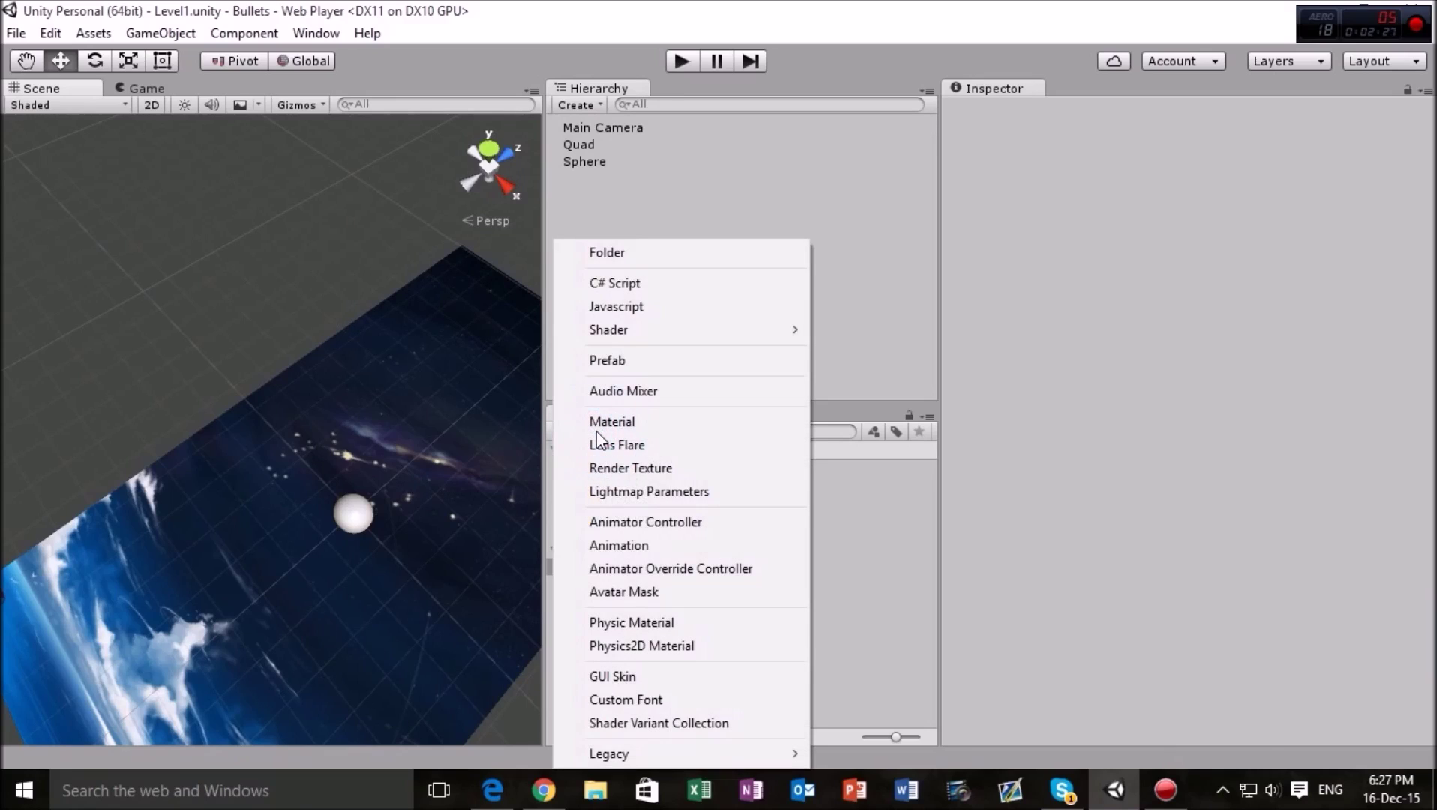
{"action": "left_click", "coordinate": [639, 423]}
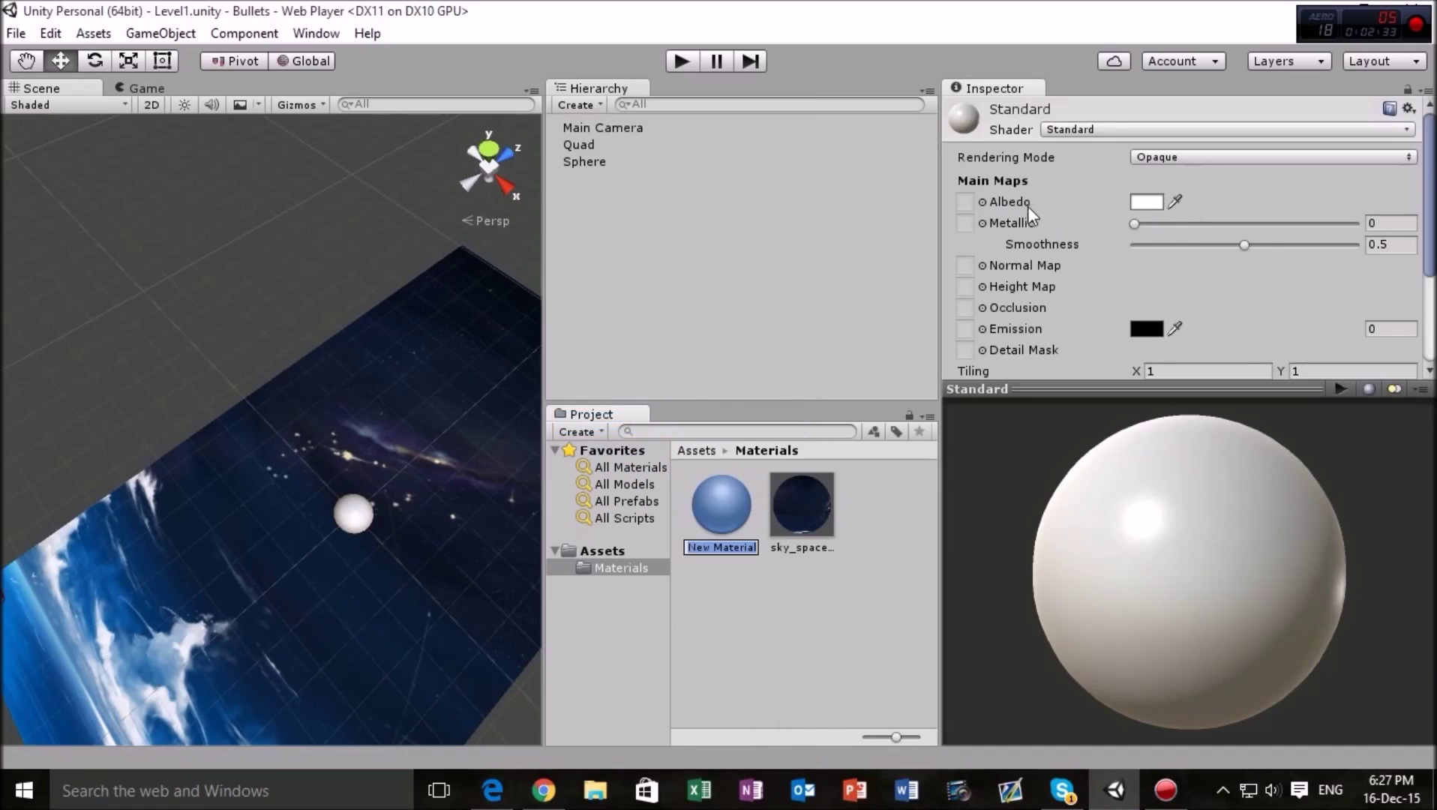
{"action": "left_click", "coordinate": [1146, 201]}
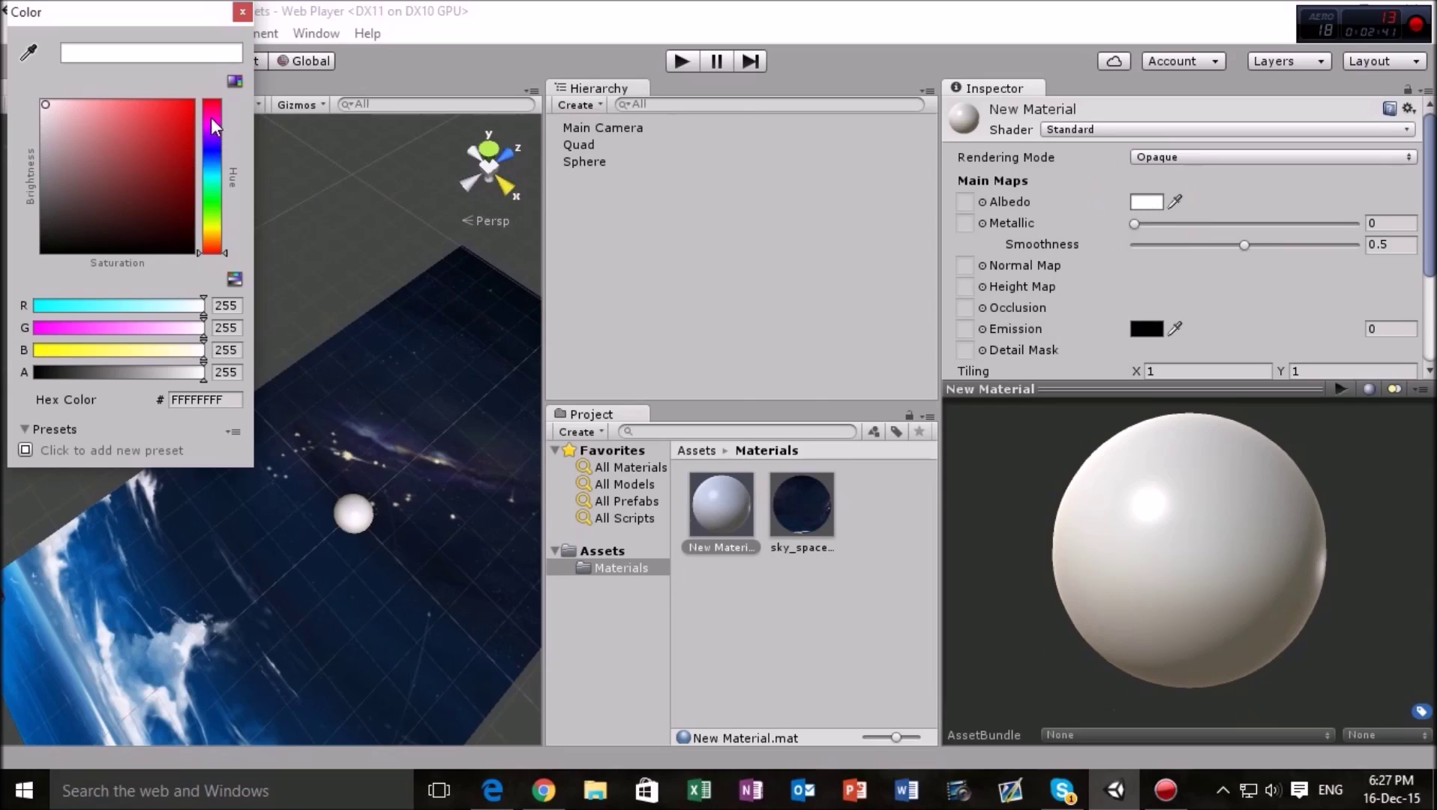
{"action": "mouse_move", "coordinate": [212, 114]}
{"action": "left_mouse_down"}
{"action": "mouse_move", "coordinate": [212, 96]}
{"action": "mouse_move", "coordinate": [164, 113]}
{"action": "left_mouse_up"}
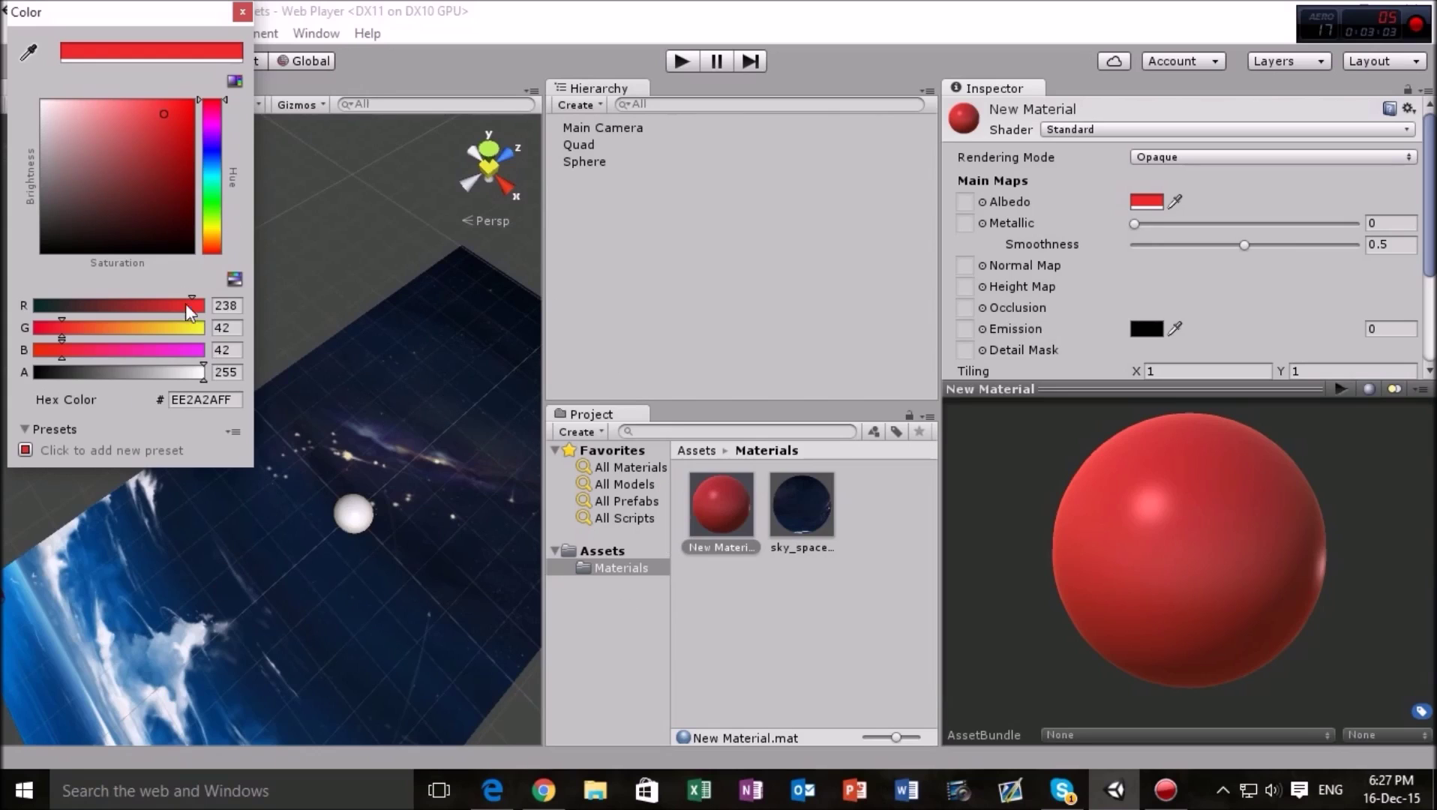
{"action": "left_click", "coordinate": [432, 199]}
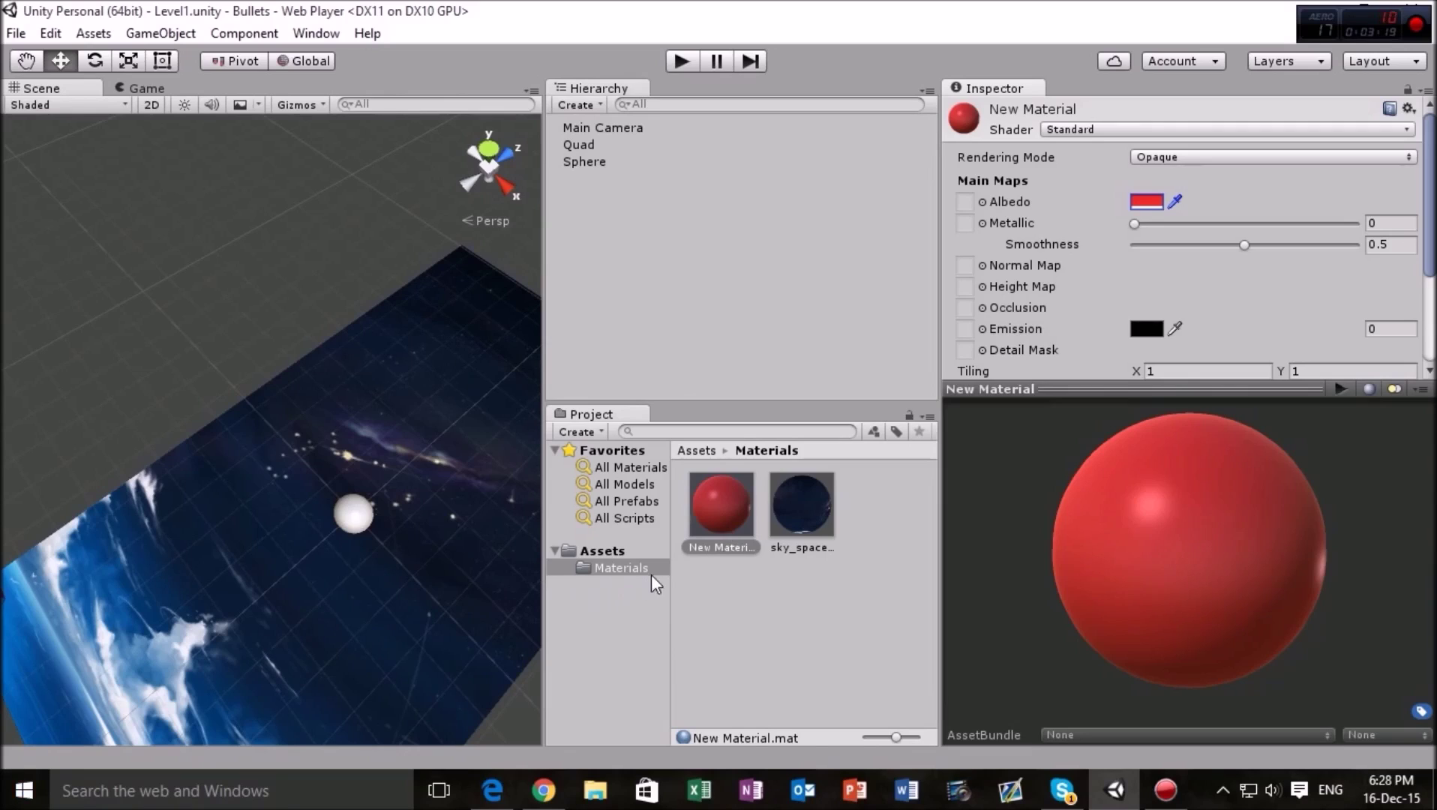
Step: Rename the new red material as PlayerMat
{"action": "left_click", "coordinate": [716, 545]}
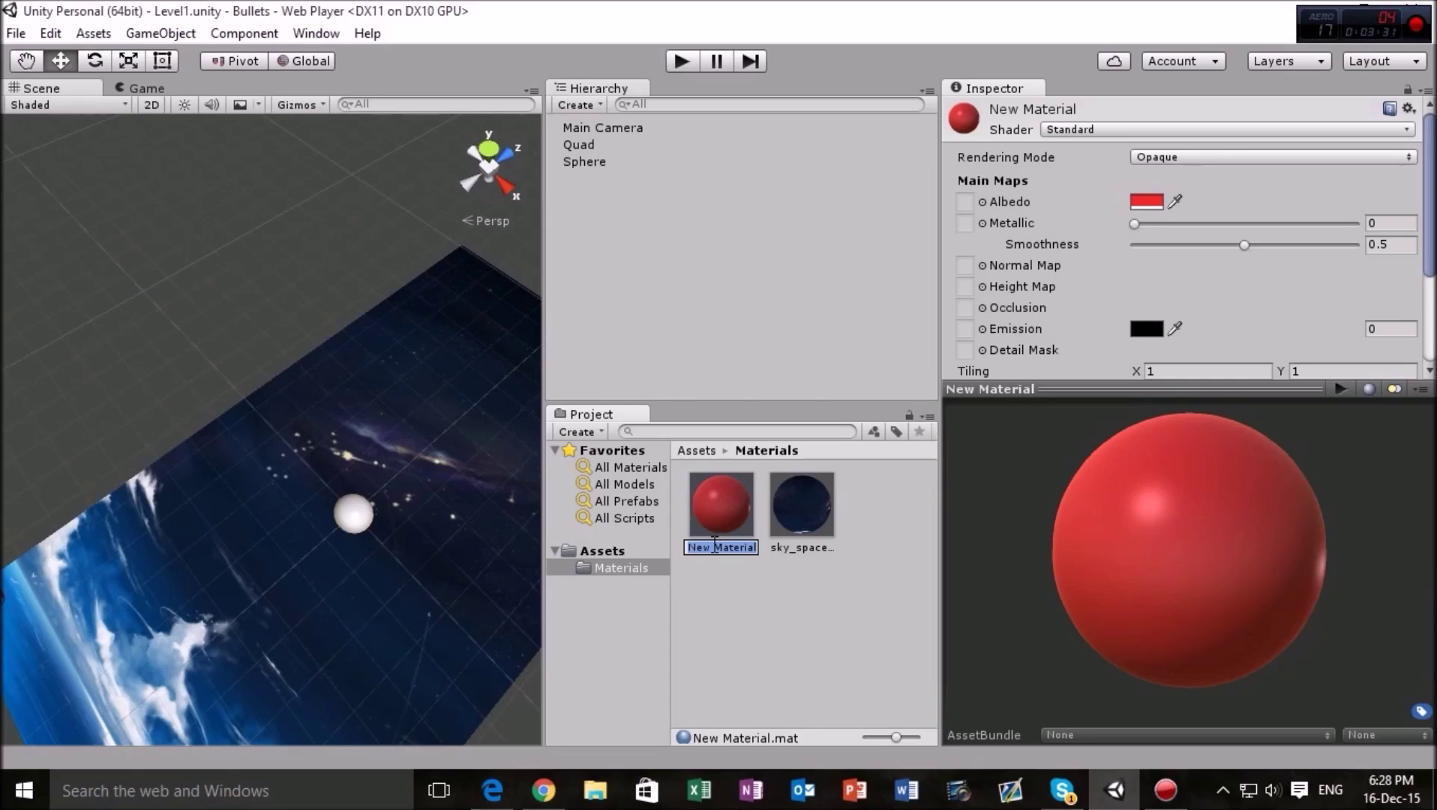
{"action": "type", "text": "PlayerMat"}
{"action": "key", "text": "Return"}
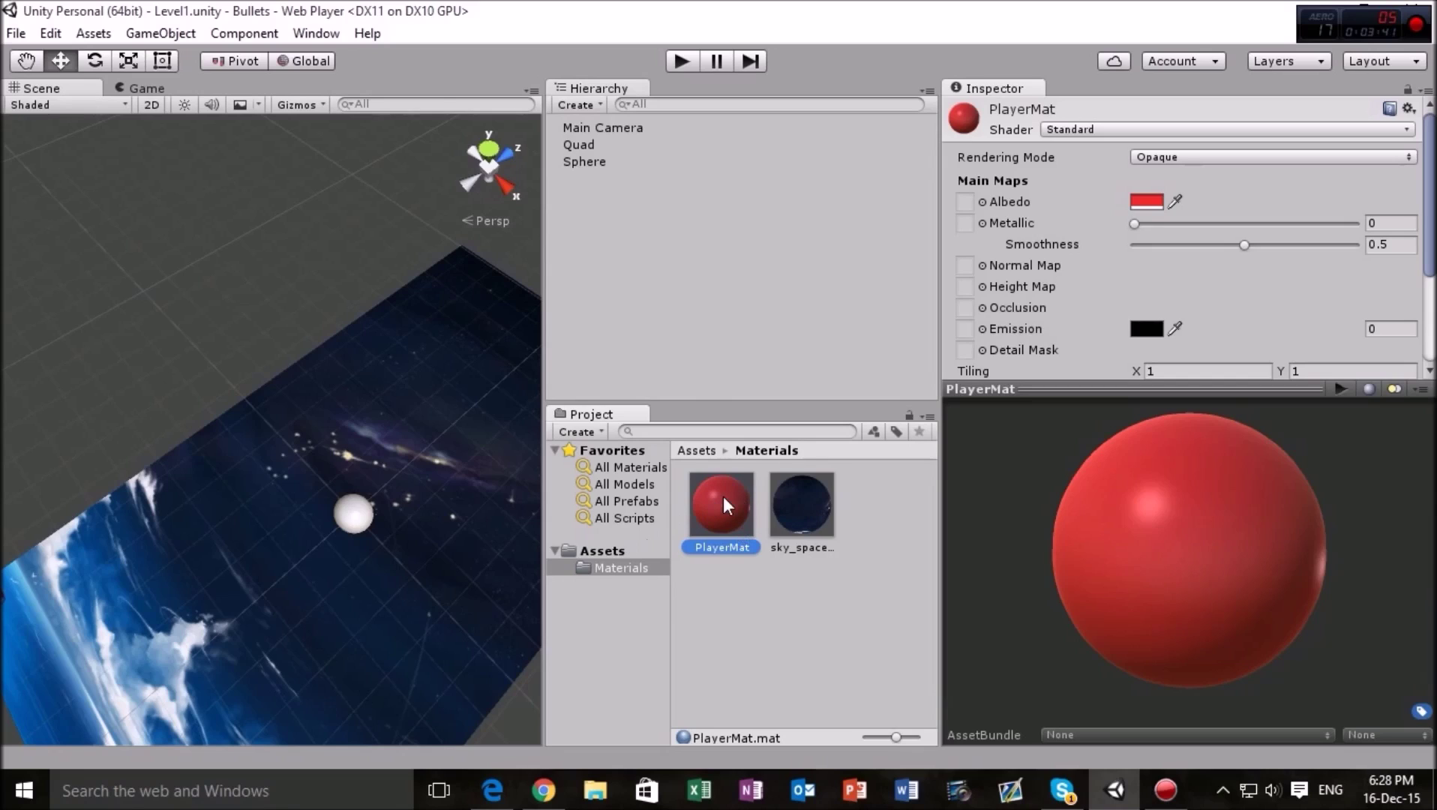
Step: Move PlayerMat to the root Assets folder and back into the Materials folder
{"action": "left_click_drag", "start_coordinate": [723, 494], "coordinate": [583, 543]}
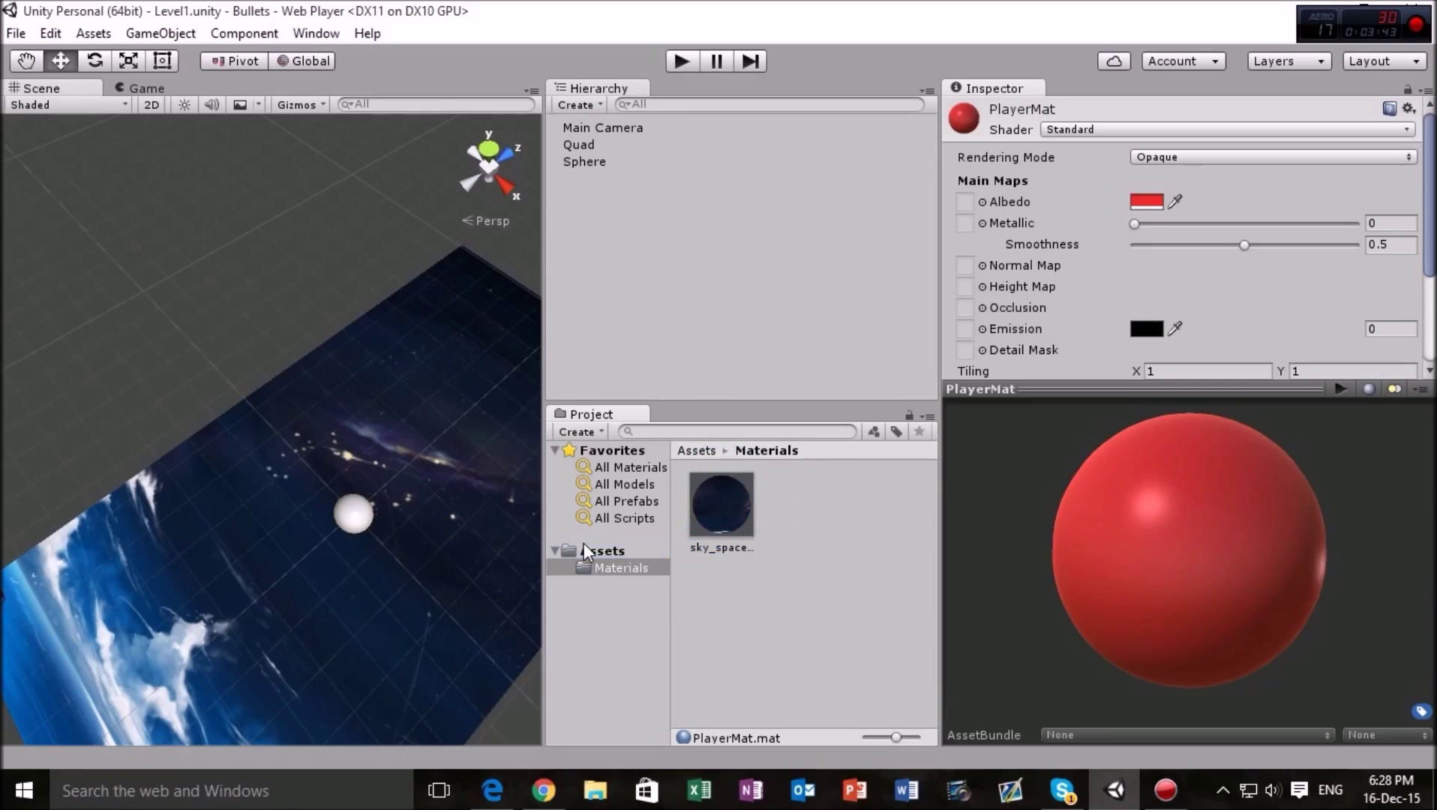
{"action": "left_click", "coordinate": [592, 549]}
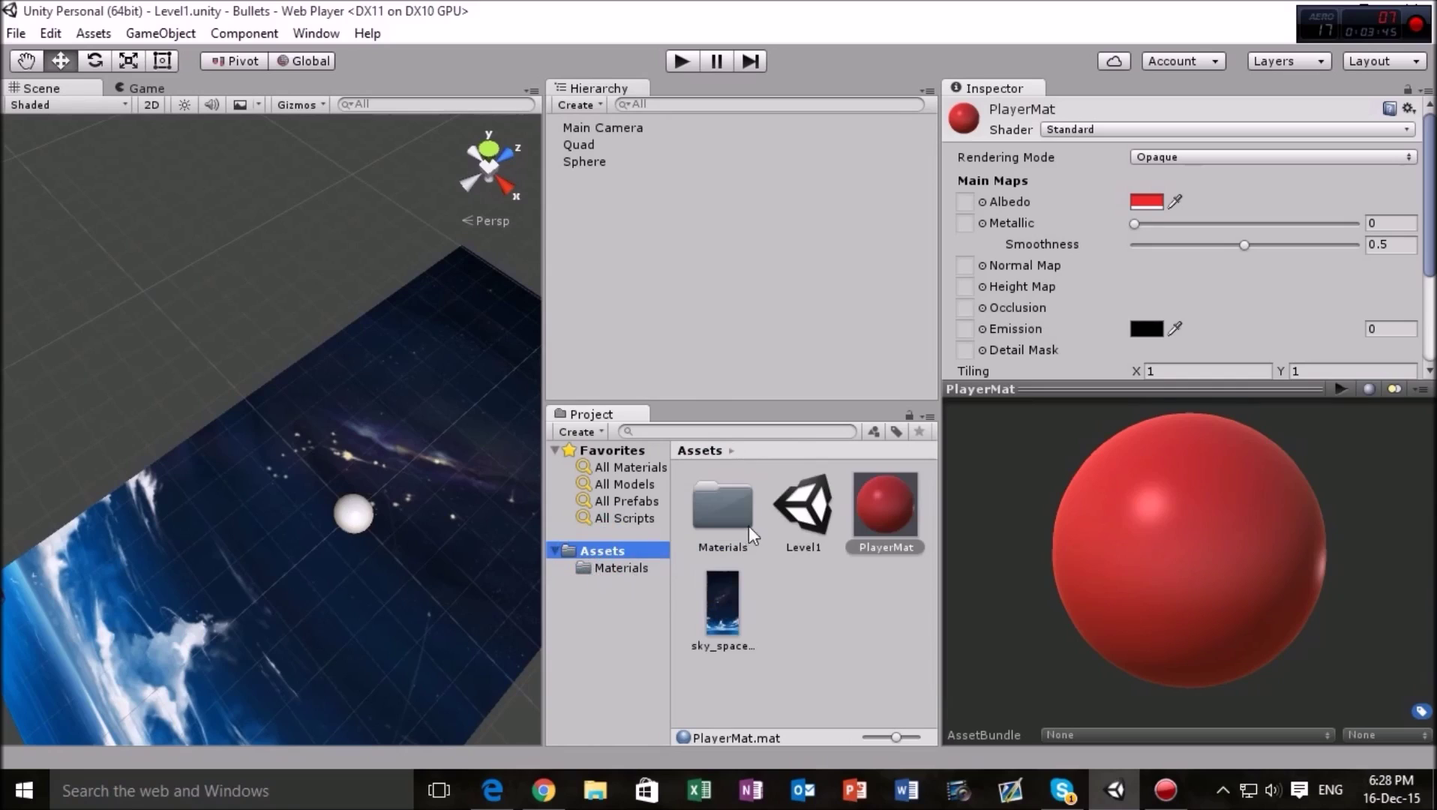
{"action": "left_click", "coordinate": [888, 506]}
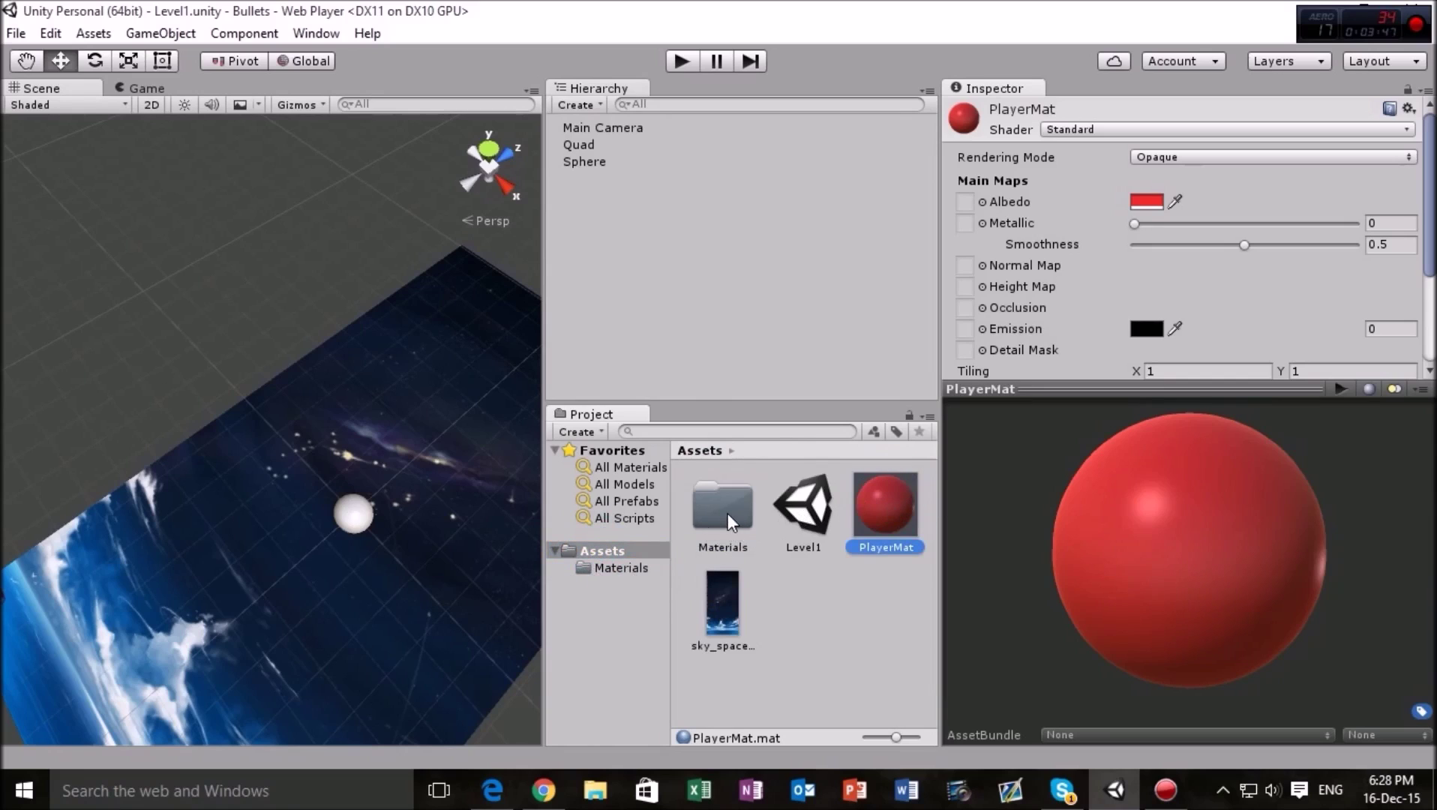
{"action": "double_click", "coordinate": [725, 510]}
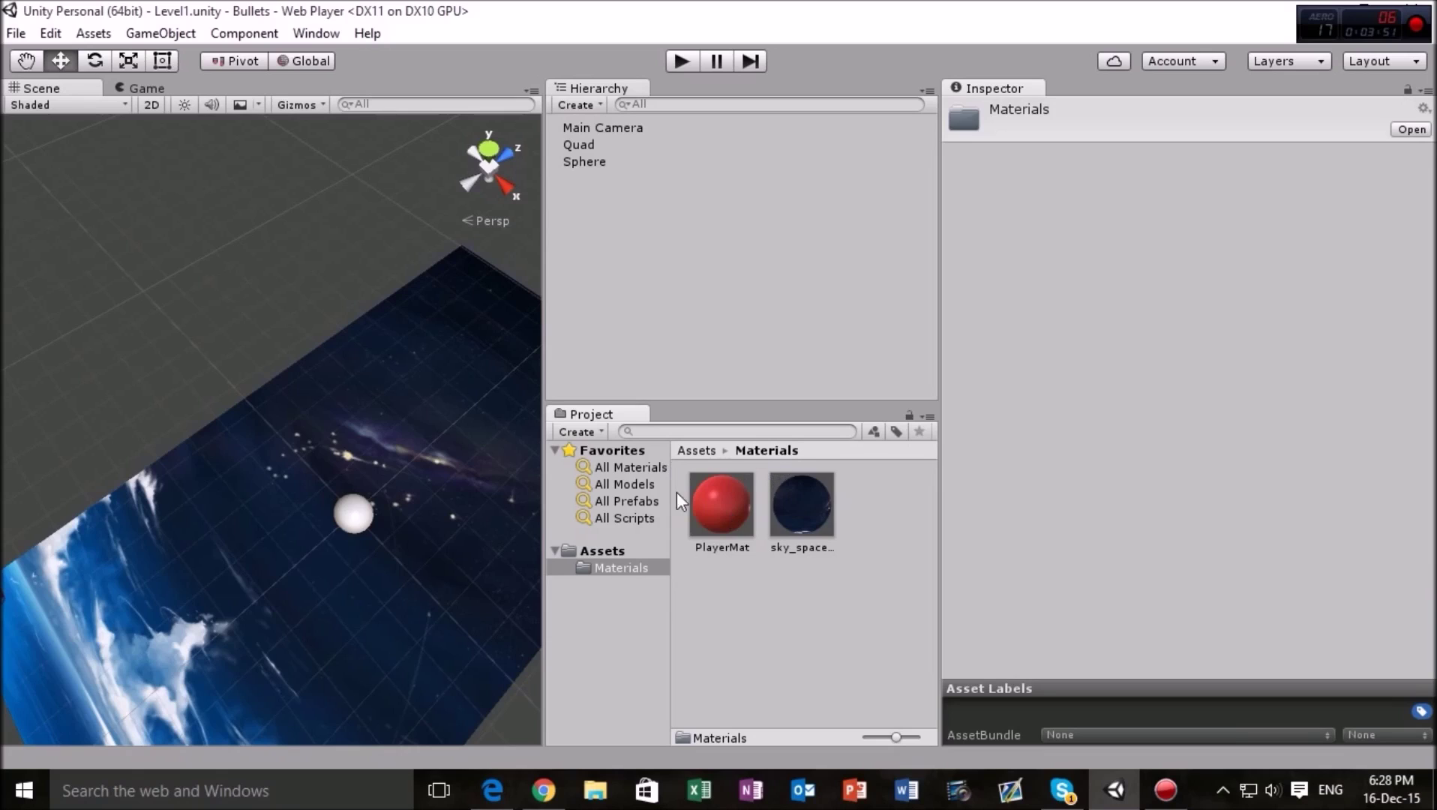
Step: Apply the PlayerMat material to the sphere and check its look in the Game view
{"action": "left_click_drag", "start_coordinate": [731, 498], "coordinate": [355, 506]}
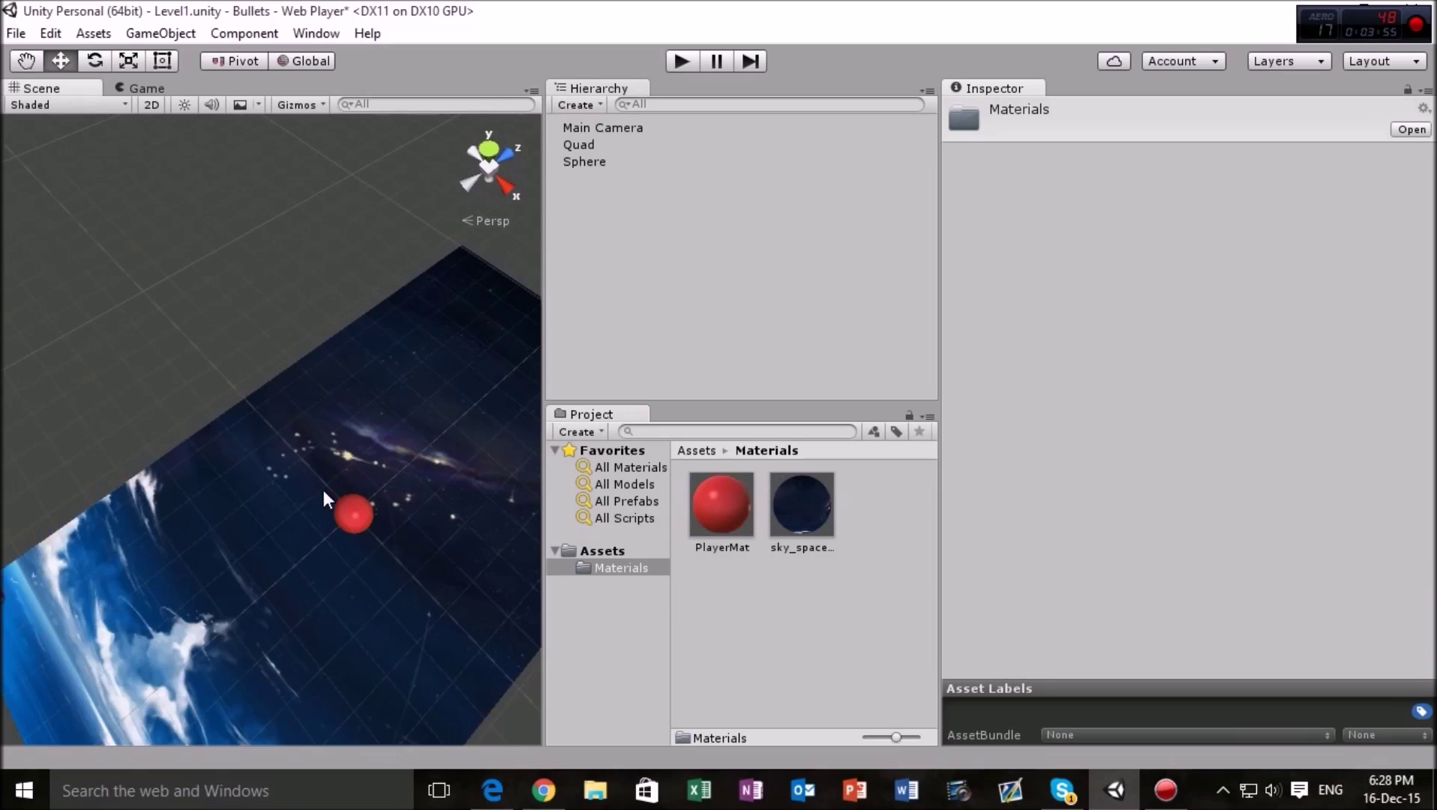
{"action": "scroll", "coordinate": [338, 521], "scroll_direction": "up", "scroll_amount": 3}
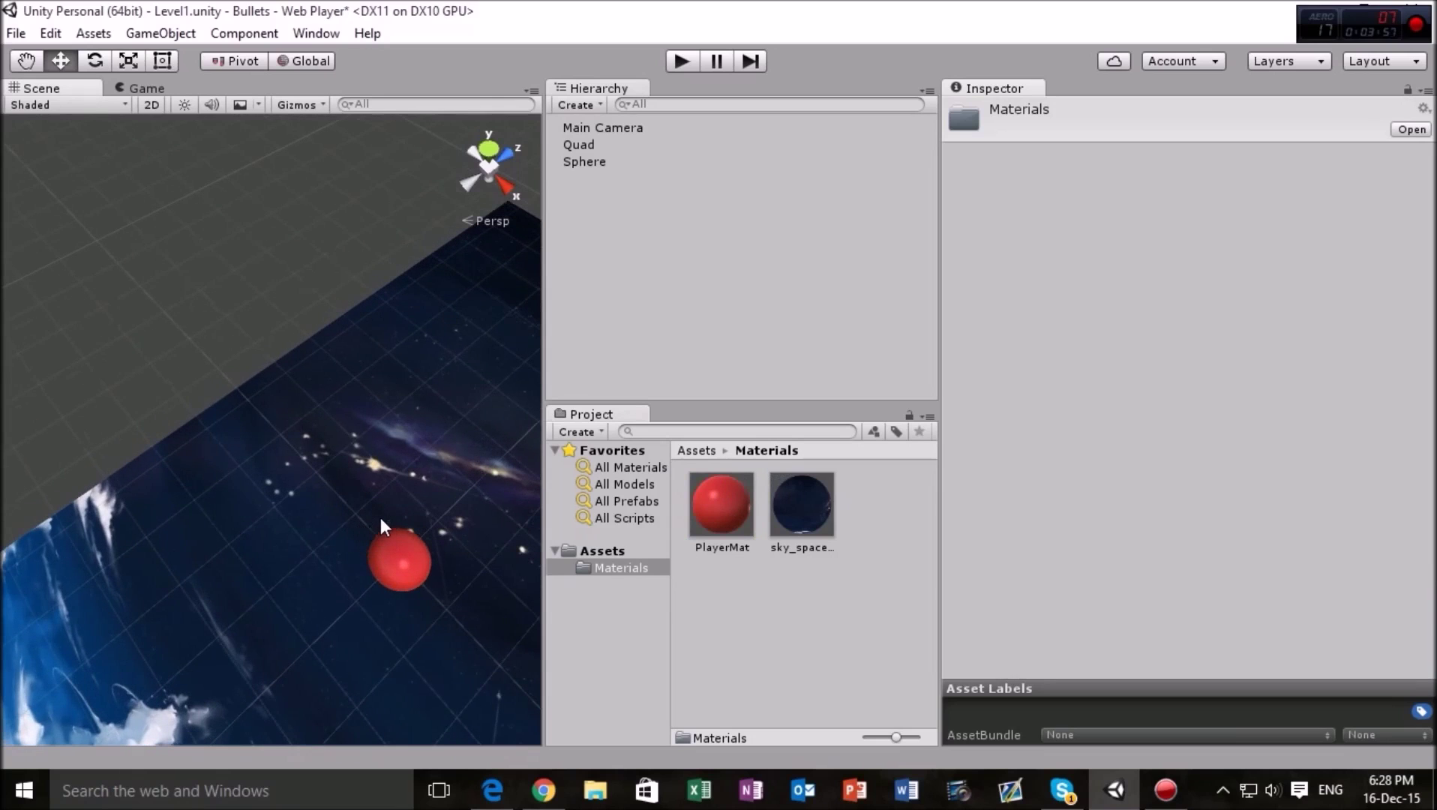
{"action": "mouse_move", "coordinate": [381, 518]}
{"action": "middle_mouse_down"}
{"action": "mouse_move", "coordinate": [372, 471]}
{"action": "mouse_move", "coordinate": [370, 501]}
{"action": "mouse_move", "coordinate": [480, 491]}
{"action": "mouse_move", "coordinate": [379, 475]}
{"action": "mouse_move", "coordinate": [289, 485]}
{"action": "mouse_move", "coordinate": [358, 501]}
{"action": "middle_mouse_up"}
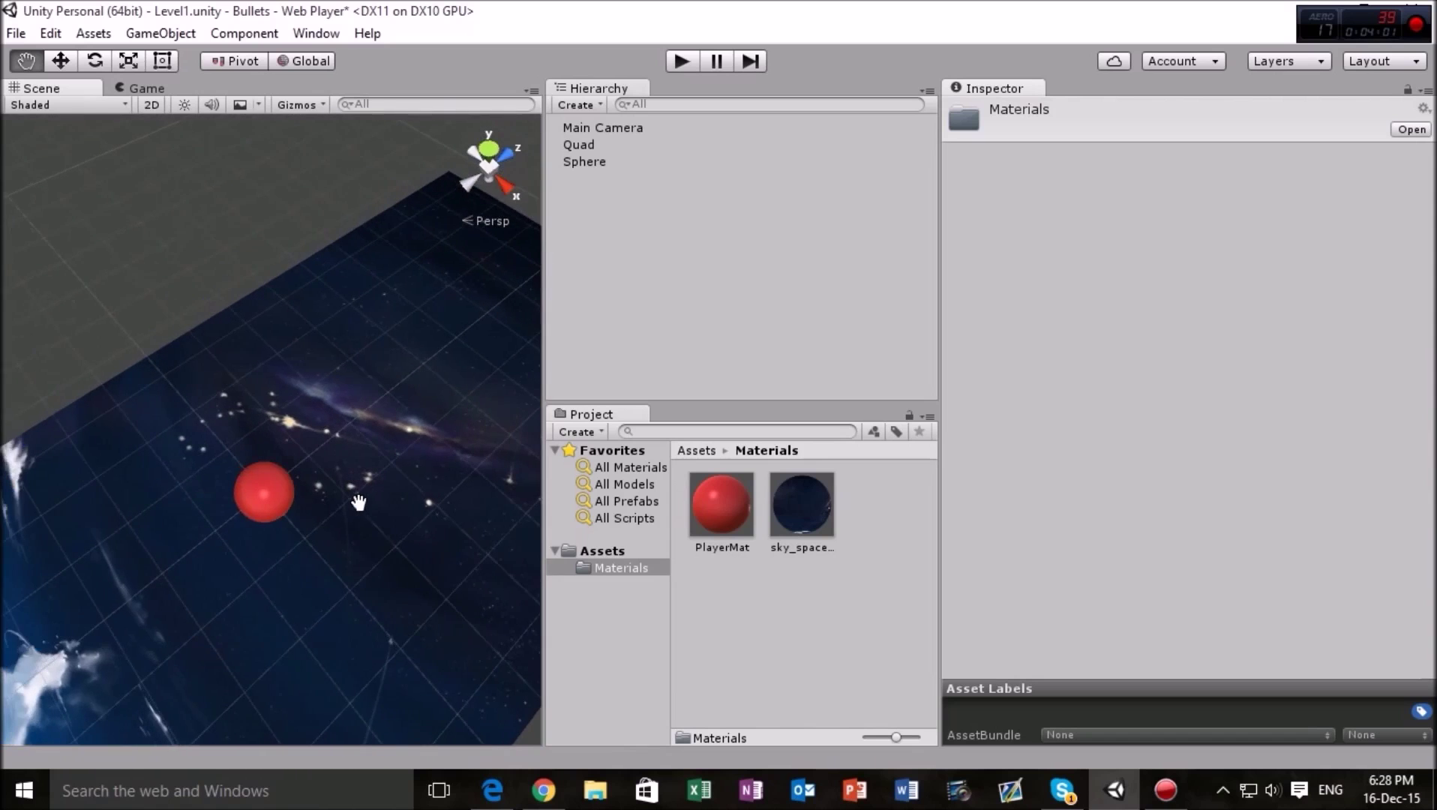
{"action": "middle_click_drag", "start_coordinate": [286, 562], "coordinate": [342, 521]}
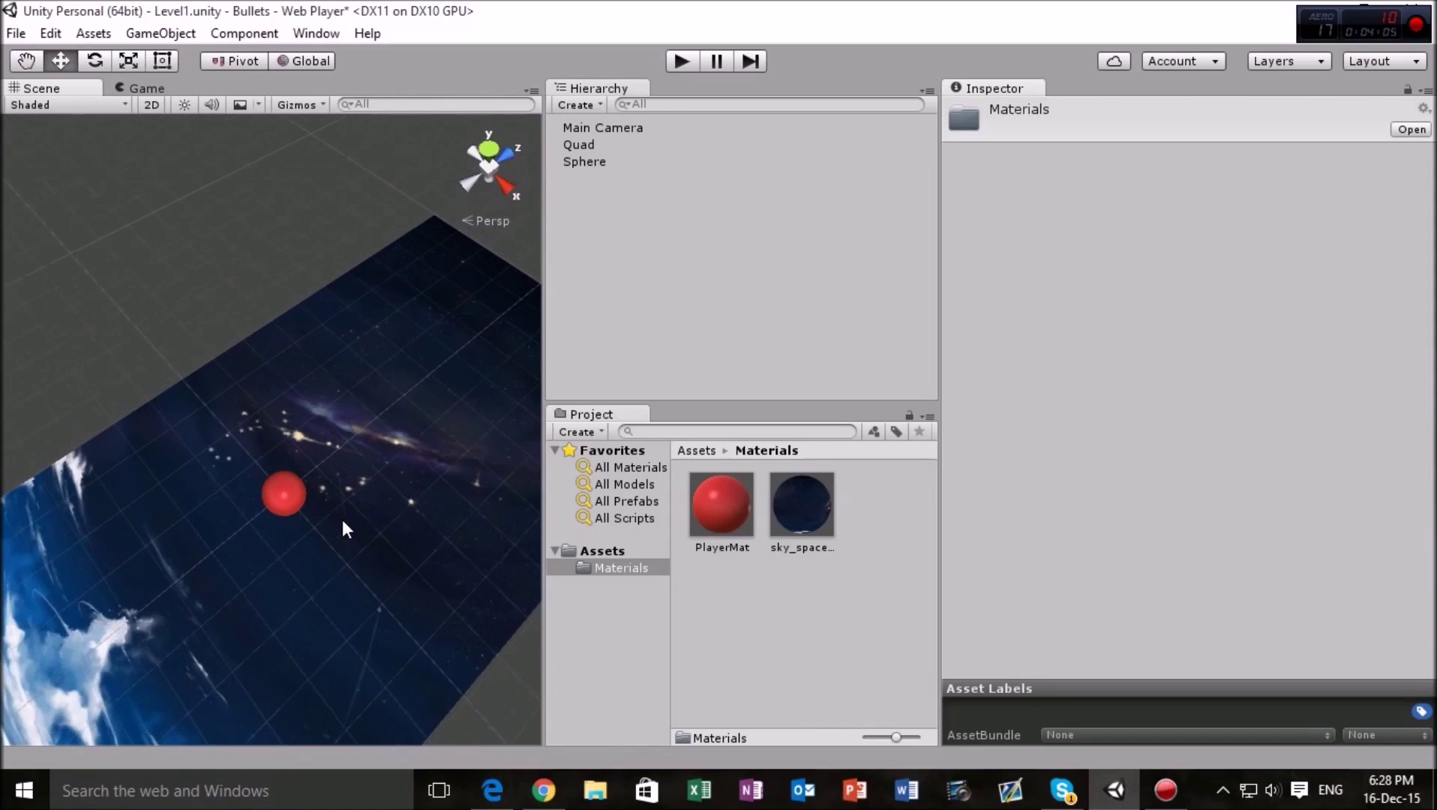
{"action": "left_click", "coordinate": [149, 90]}
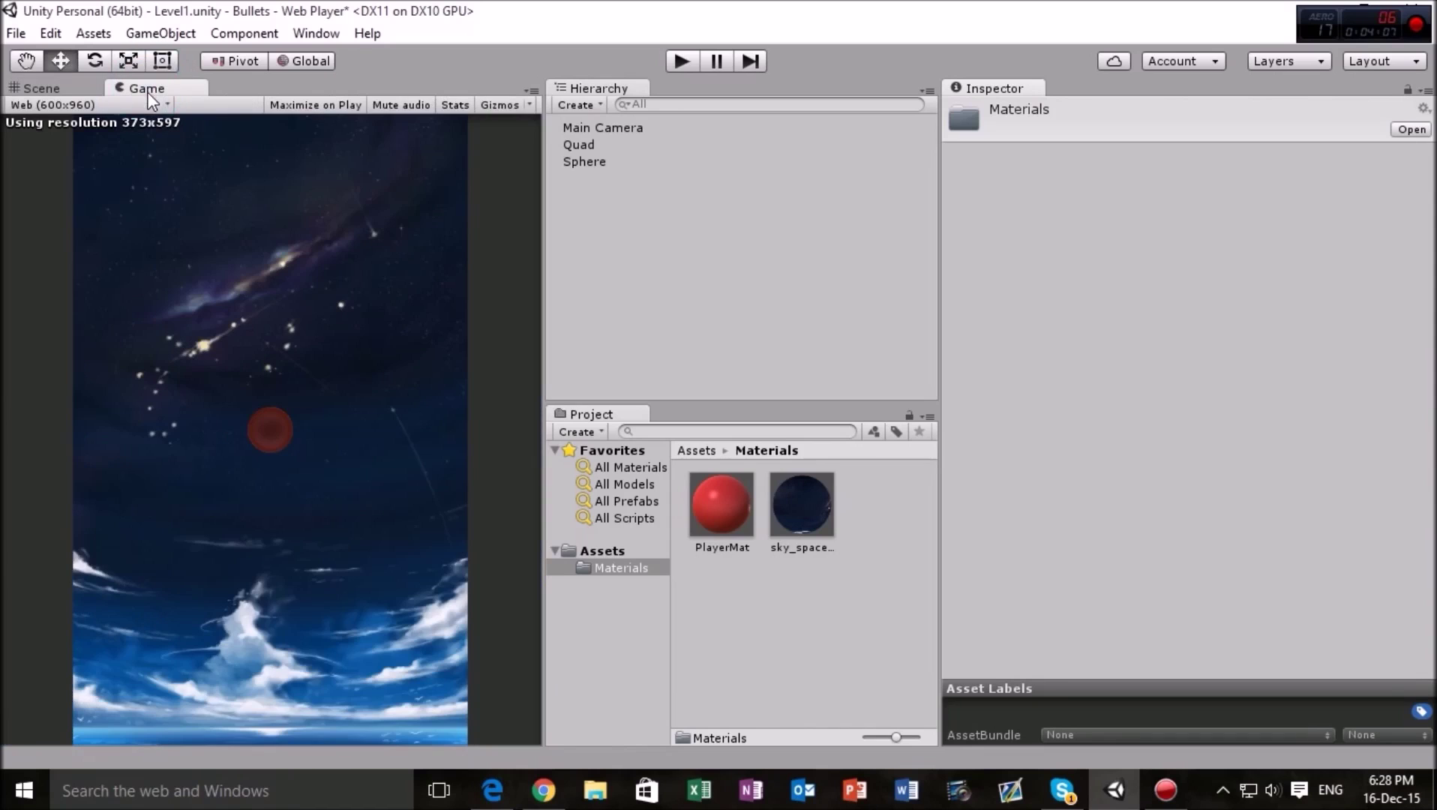
Step: In the Scene view, move the sphere along the Z axis toward the clouds, to about -4.42
{"action": "left_click", "coordinate": [64, 88]}
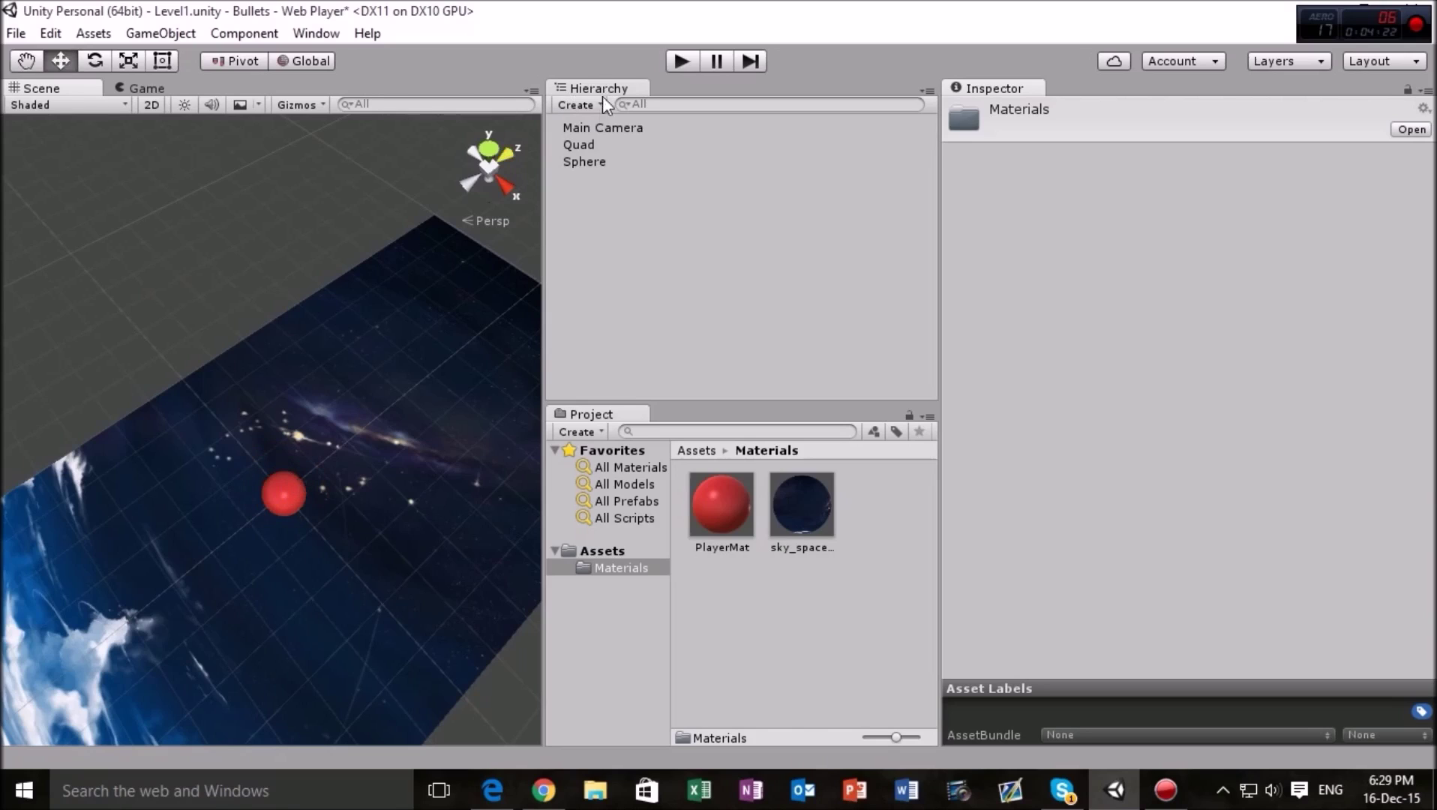
{"action": "left_click", "coordinate": [573, 161]}
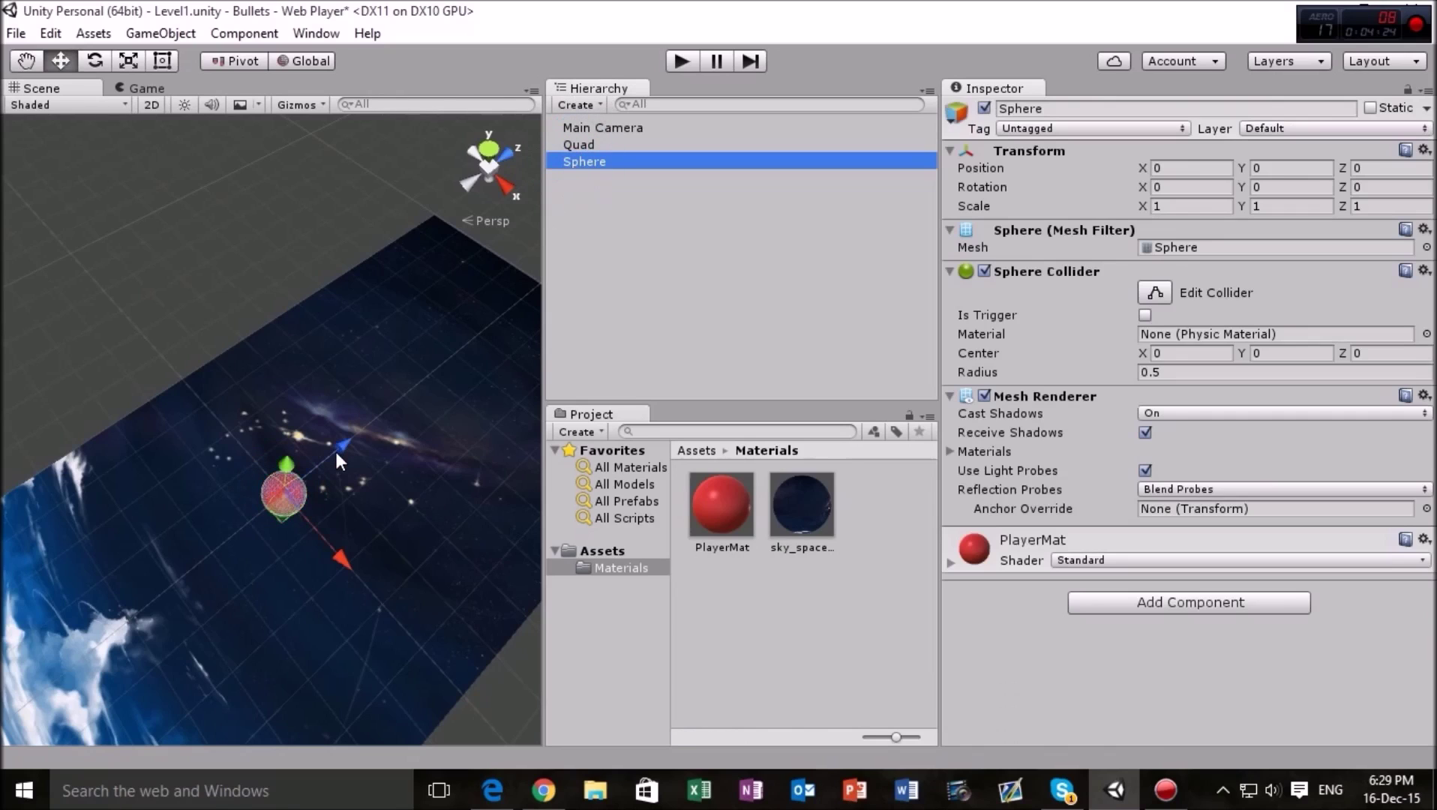
{"action": "left_click_drag", "start_coordinate": [336, 446], "coordinate": [156, 543]}
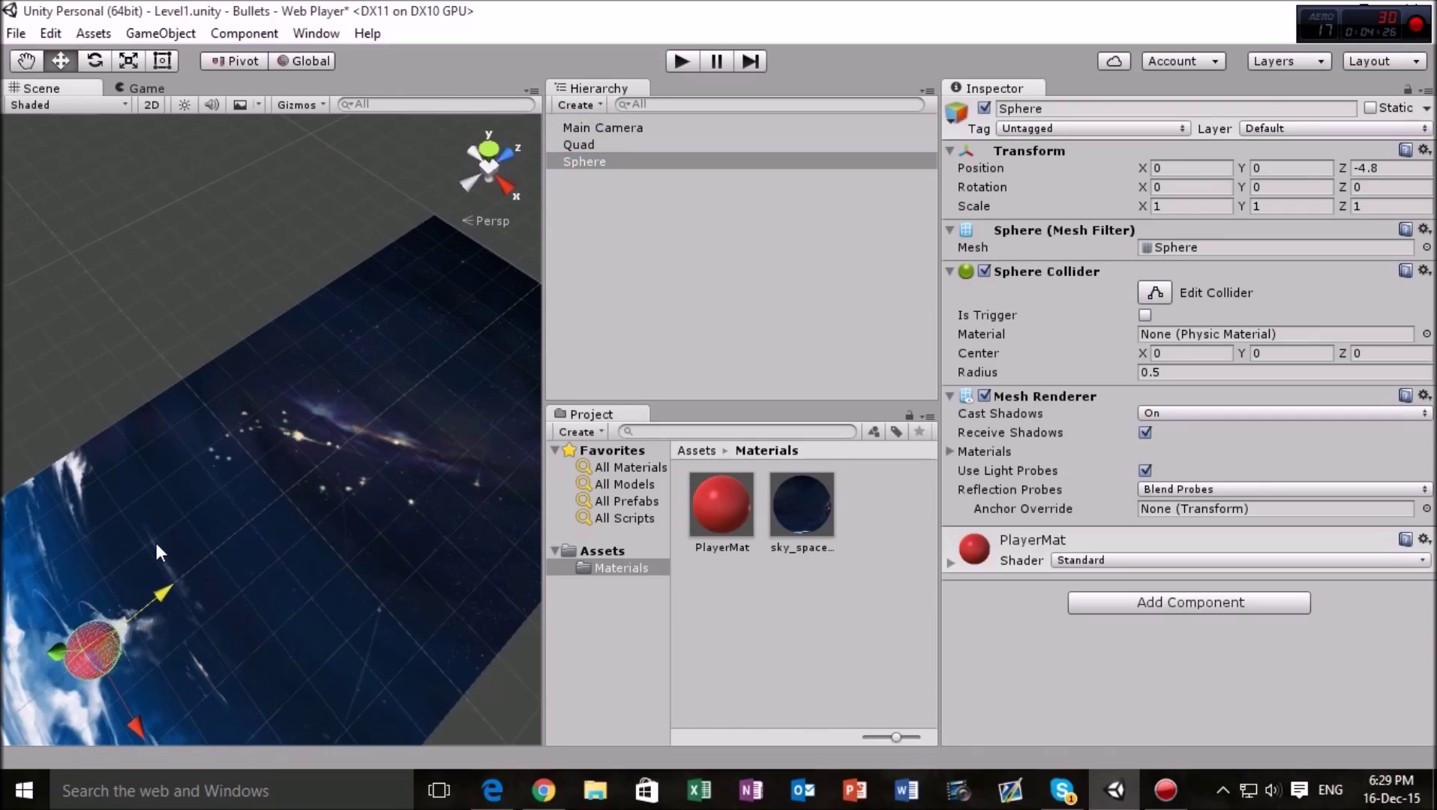
{"action": "middle_click_drag", "start_coordinate": [156, 543], "coordinate": [321, 475]}
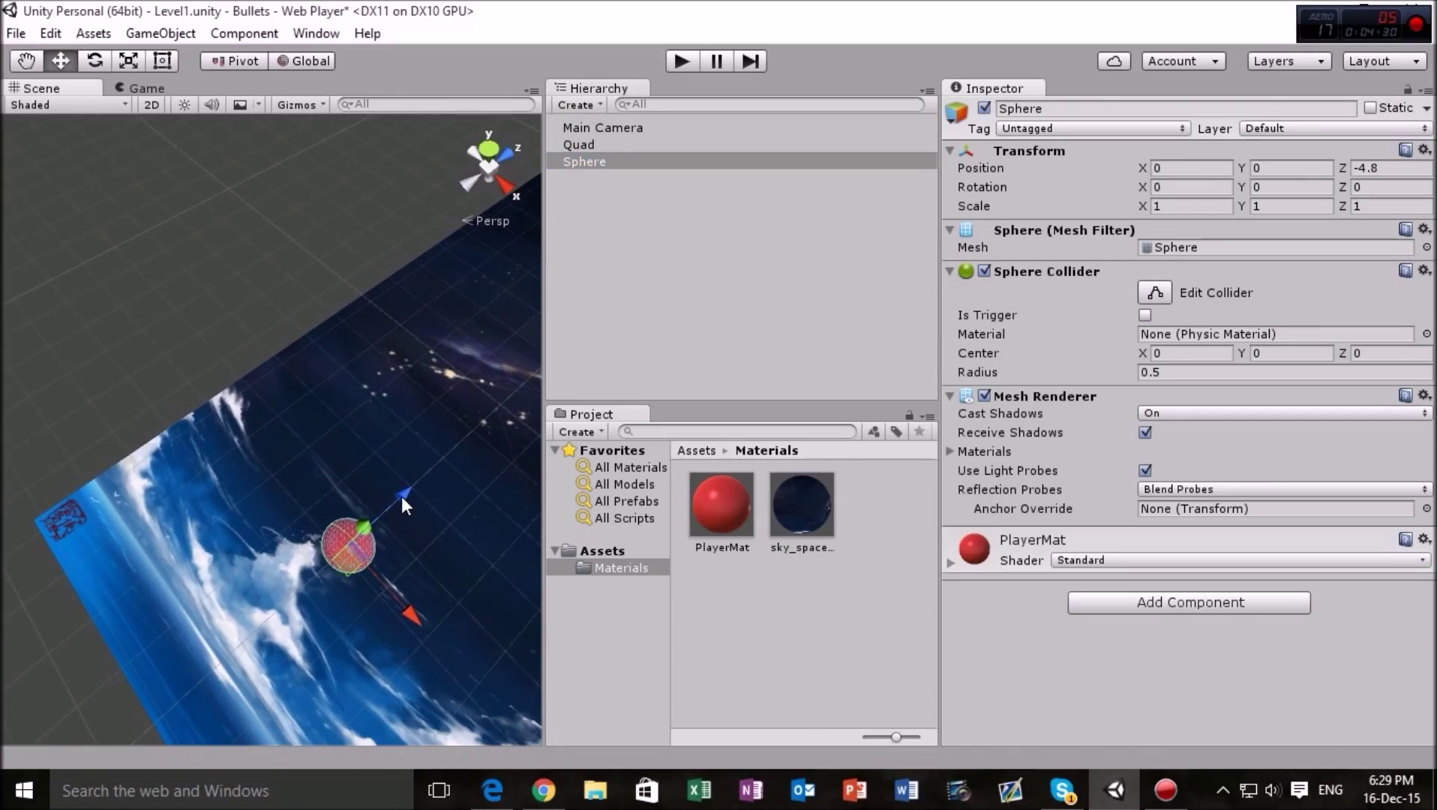
{"action": "left_click_drag", "start_coordinate": [400, 496], "coordinate": [373, 509]}
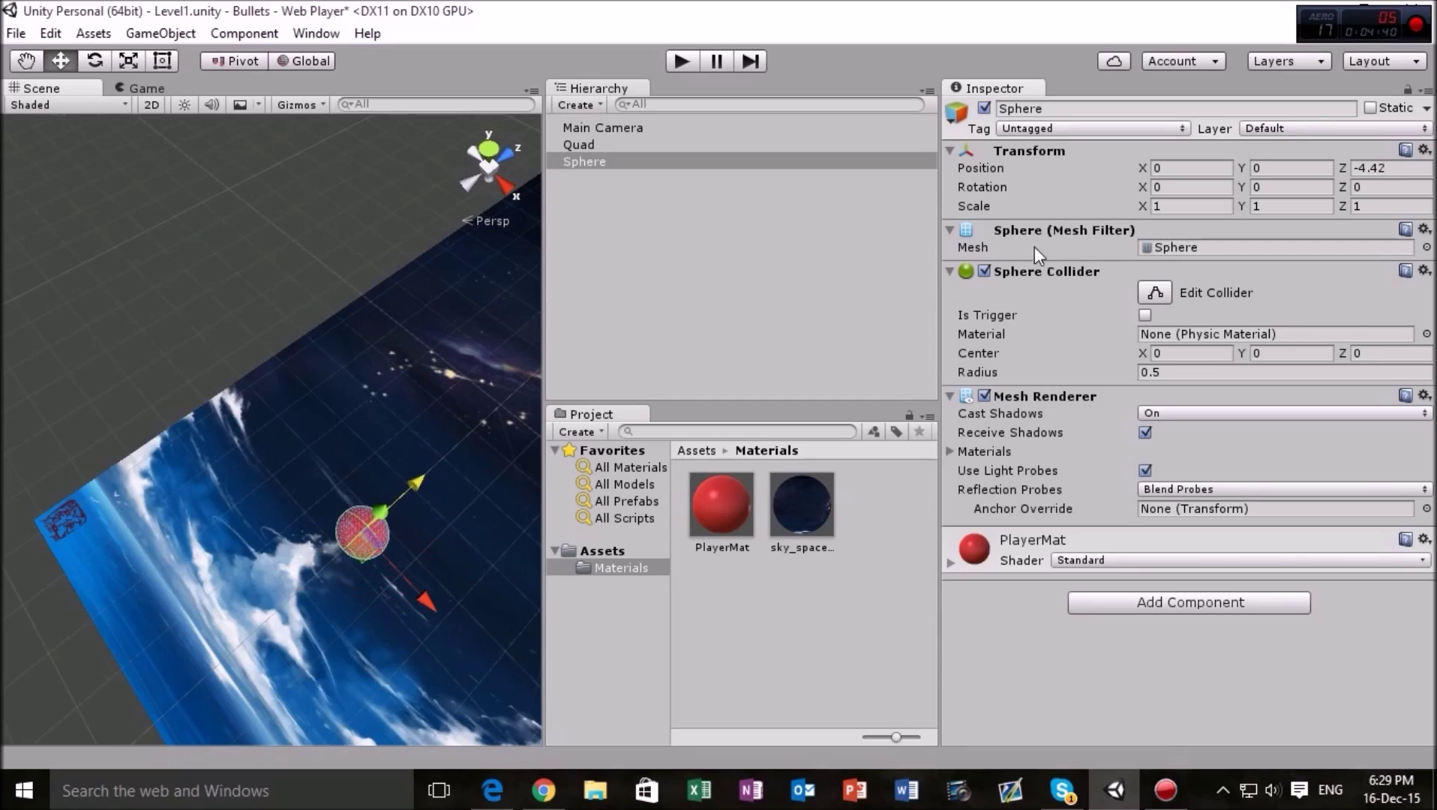
Step: Raise the sphere along the Y axis to about 3.51 and return its Y position to 0
{"action": "left_click_drag", "start_coordinate": [378, 511], "coordinate": [433, 446]}
{"action": "left_click", "coordinate": [1279, 169]}
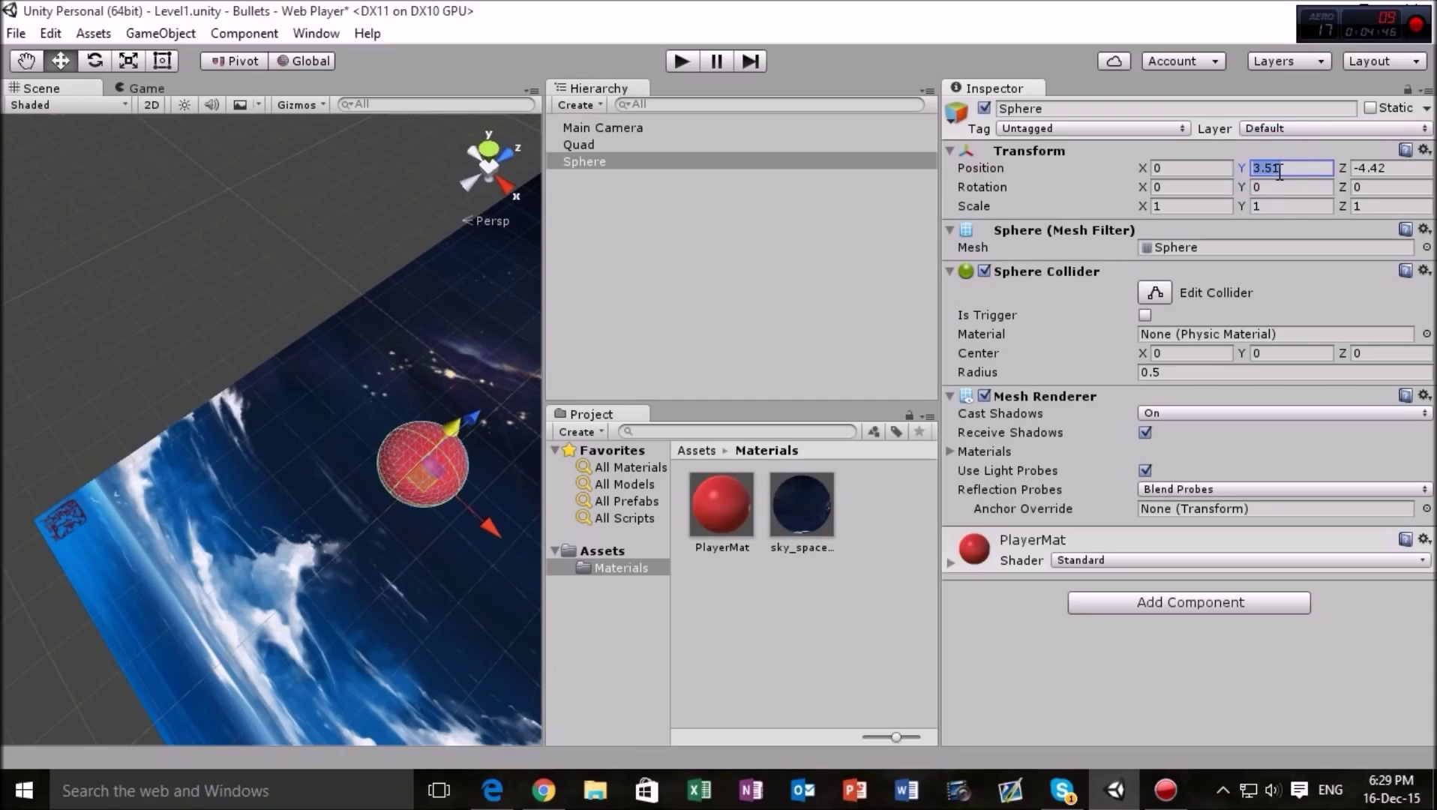
{"action": "type", "text": "0"}
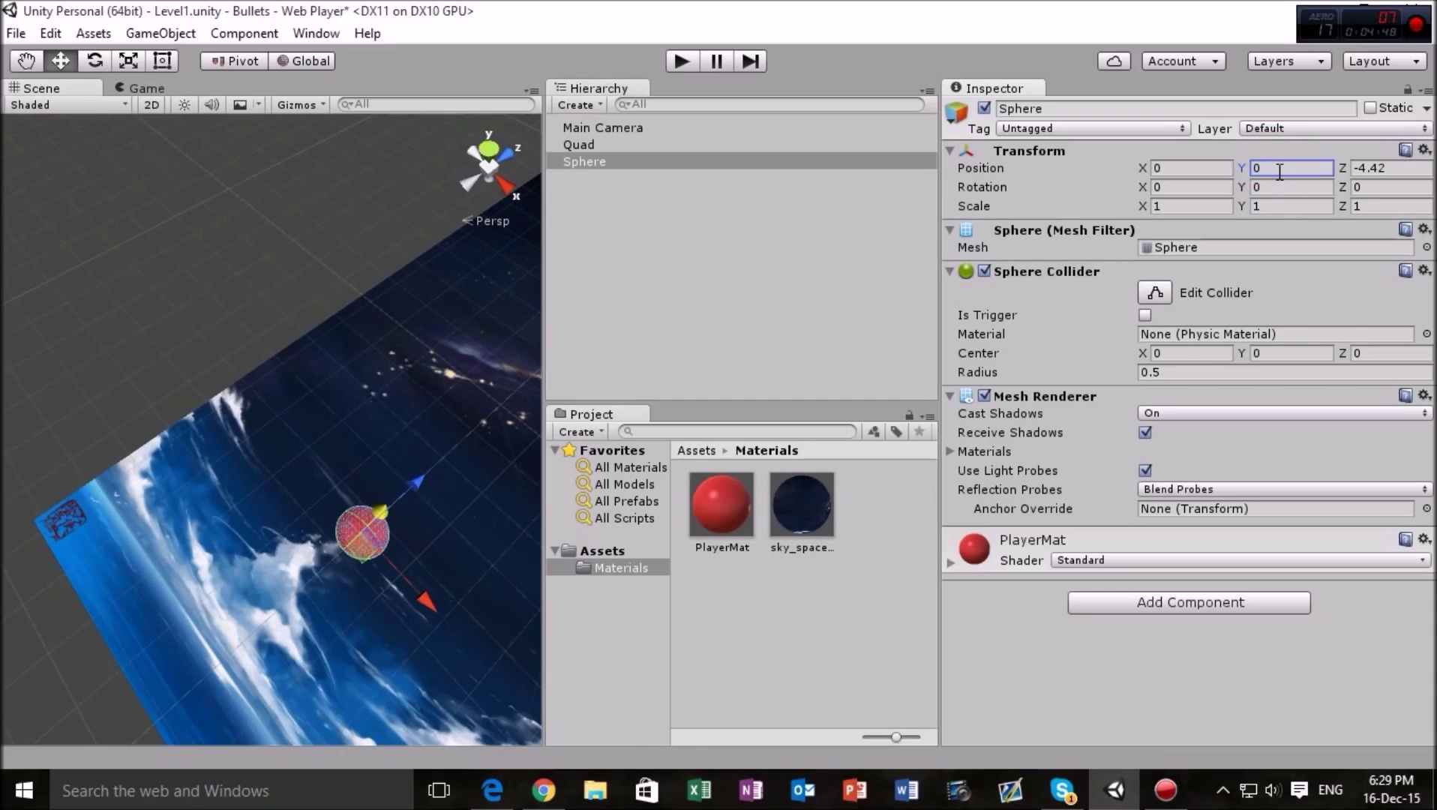
Step: Set the sphere's Z position to -5
{"action": "left_click", "coordinate": [1399, 171]}
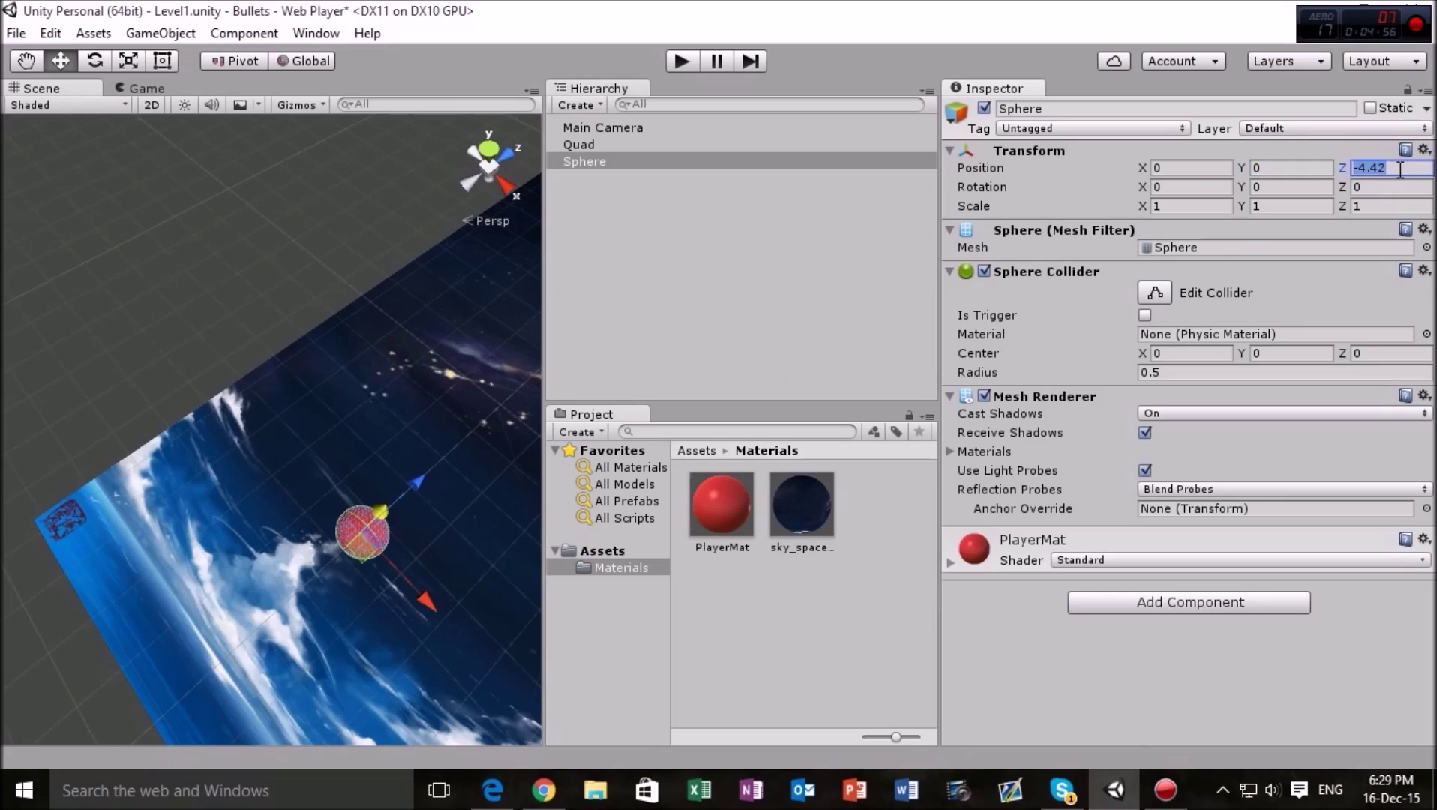
{"action": "key", "text": "BackSpace"}
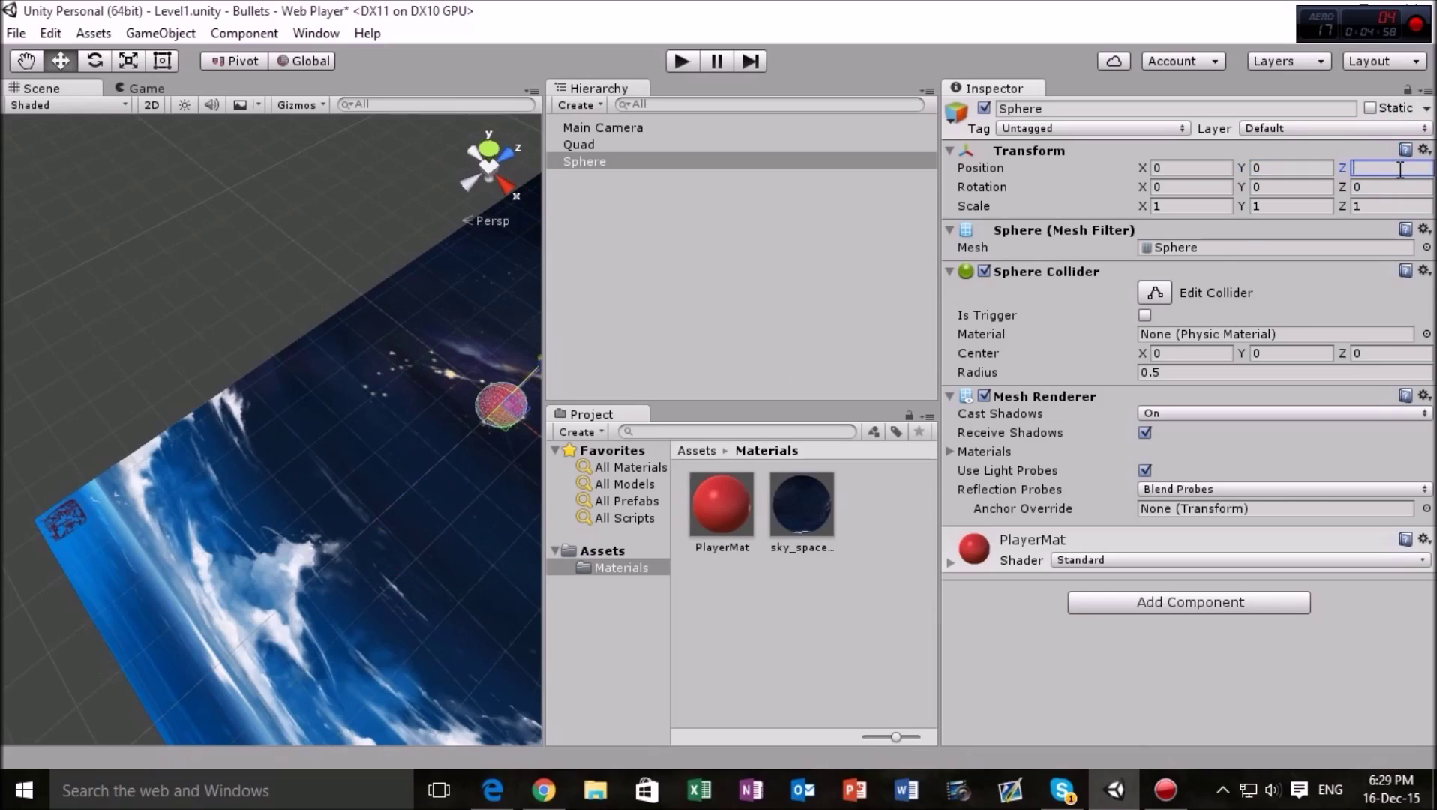
{"action": "type", "text": "-5"}
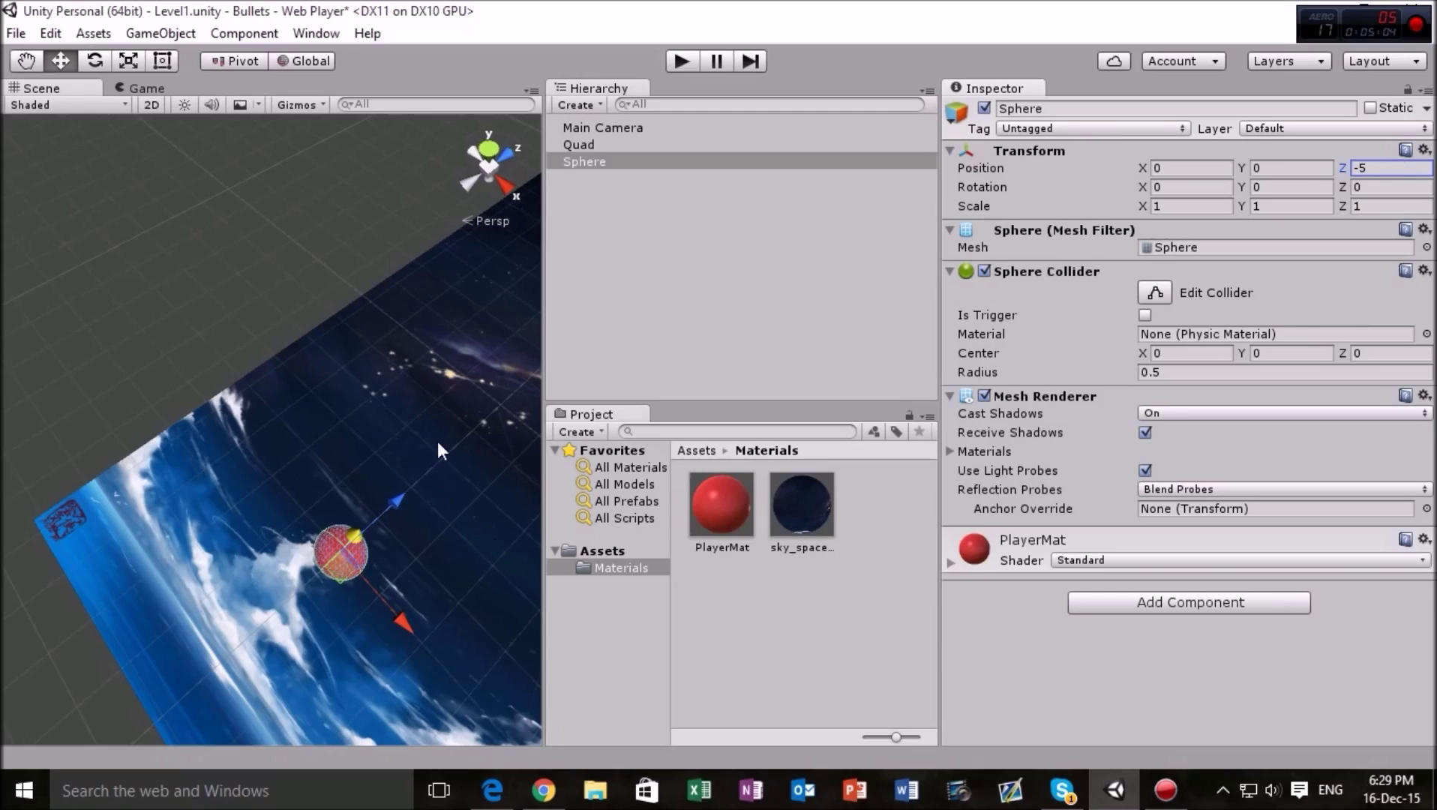
Step: Set the sphere's scale to 0.5 on the X, Y and Z axes and check its size in the Game view
{"action": "left_click", "coordinate": [1306, 204]}
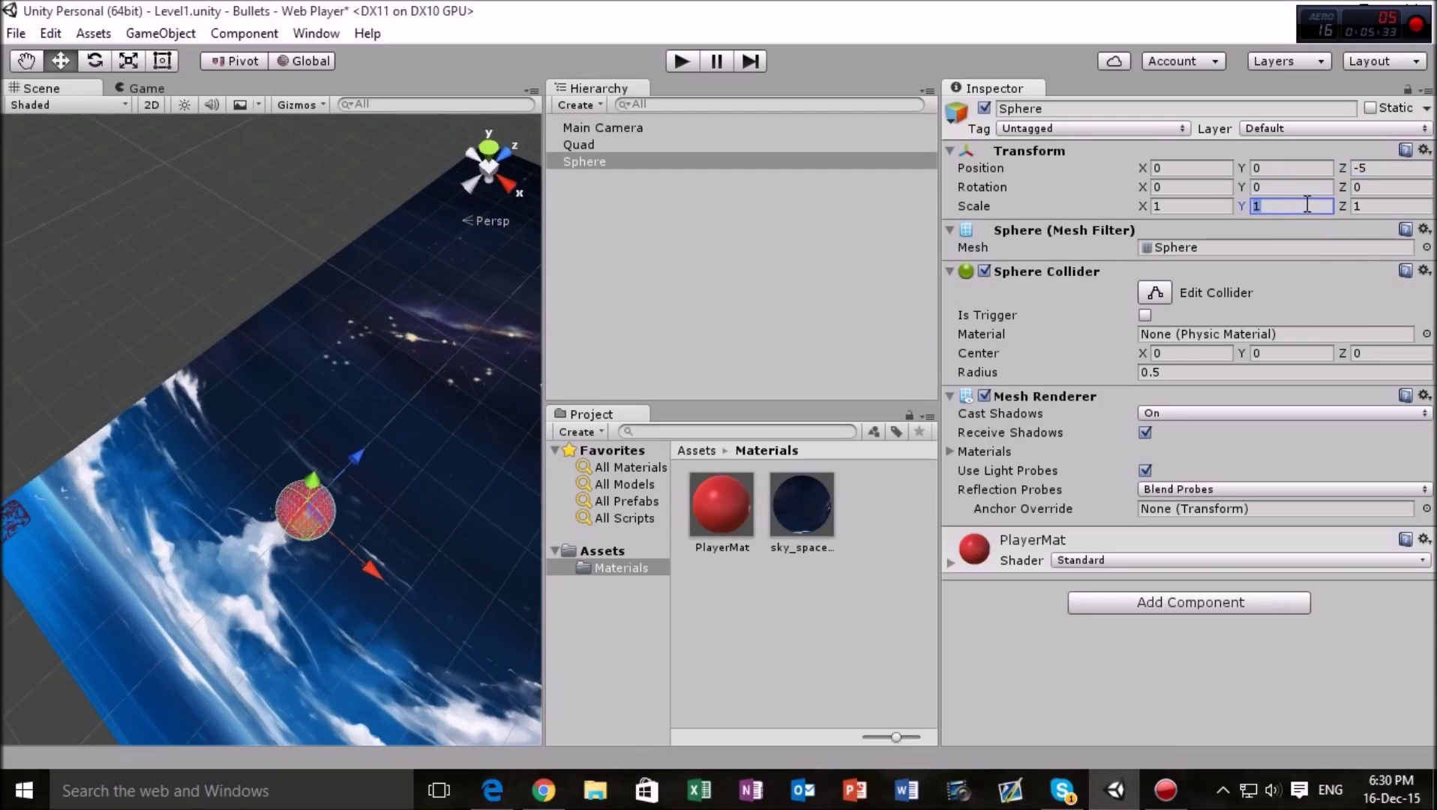
{"action": "type", "text": "0.5"}
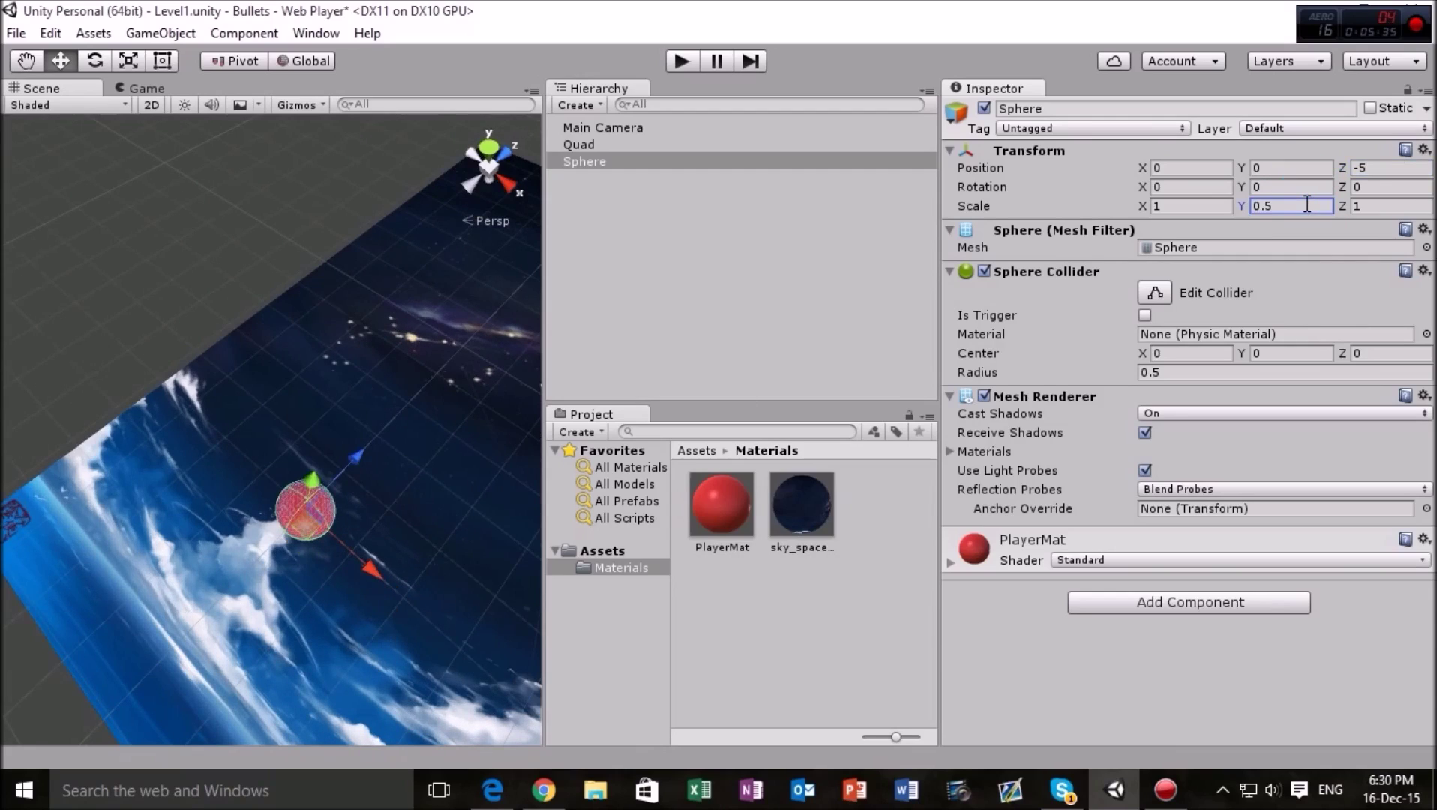
{"action": "left_click", "coordinate": [1376, 205]}
{"action": "type", "text": "0.5"}
{"action": "left_click", "coordinate": [1189, 206]}
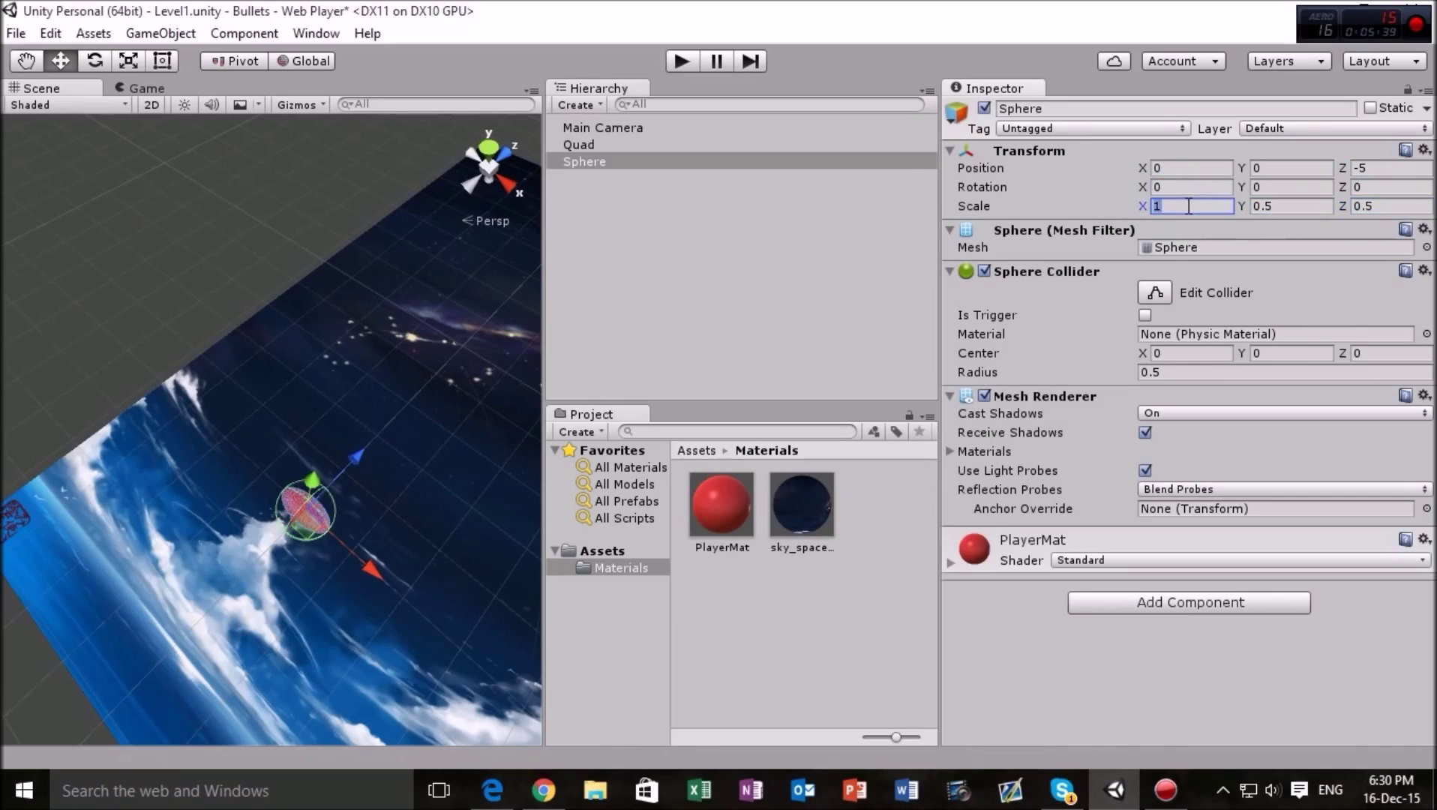
{"action": "type", "text": "0.5"}
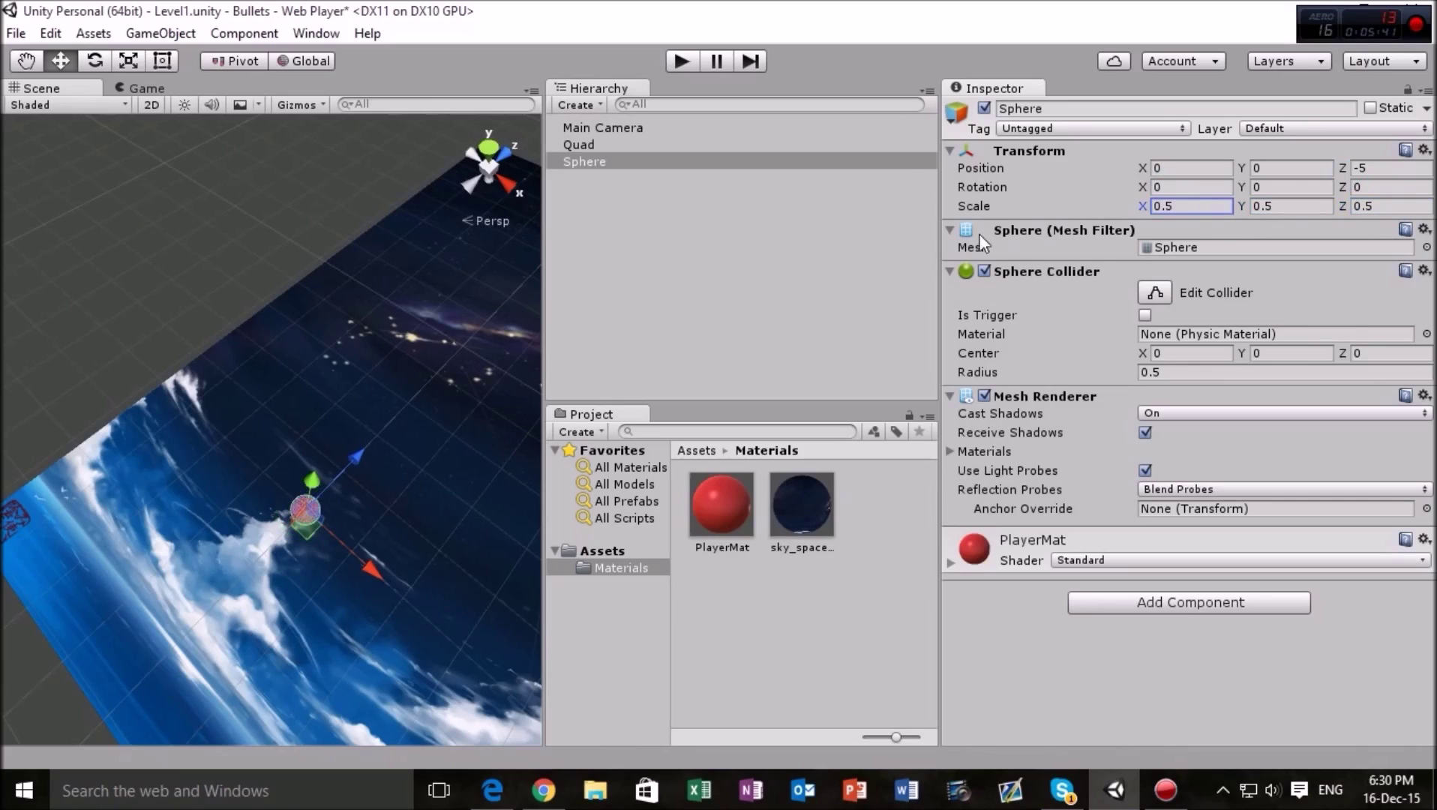
{"action": "scroll", "coordinate": [307, 383], "scroll_direction": "up", "scroll_amount": 2}
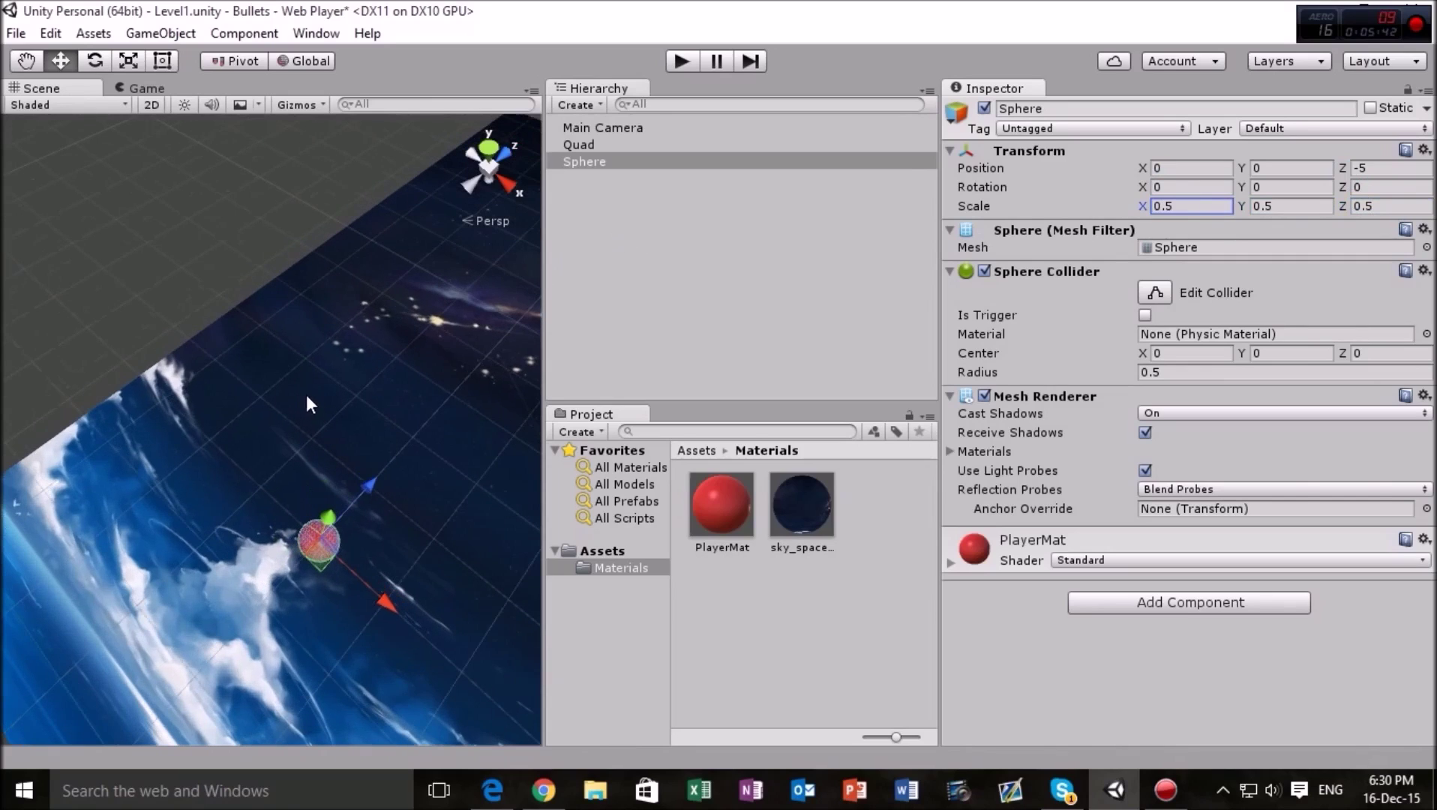
{"action": "left_click", "coordinate": [137, 88]}
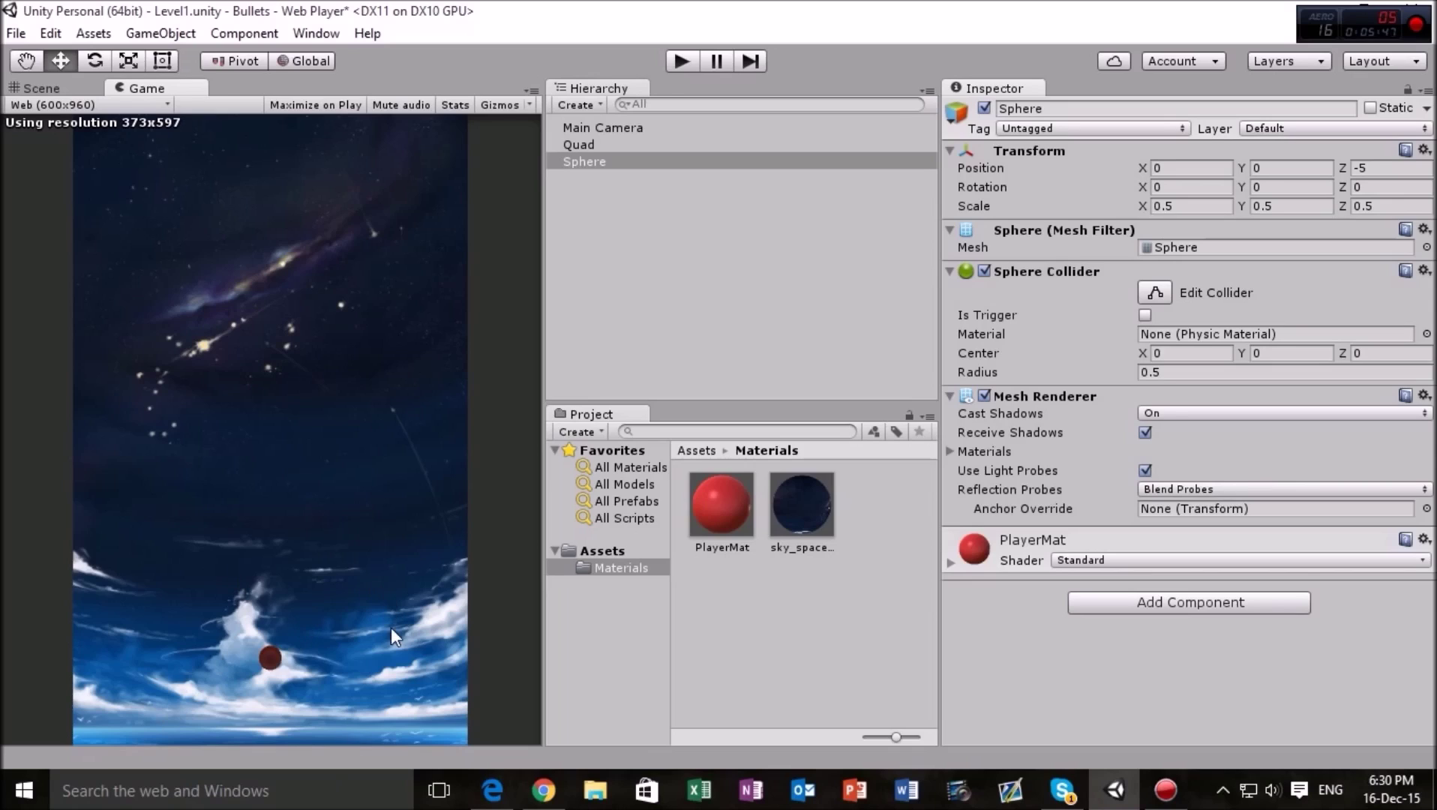
Step: Try a larger sphere by setting its scale to 0.75 on the X, Y and Z axes
{"action": "left_click", "coordinate": [1195, 204]}
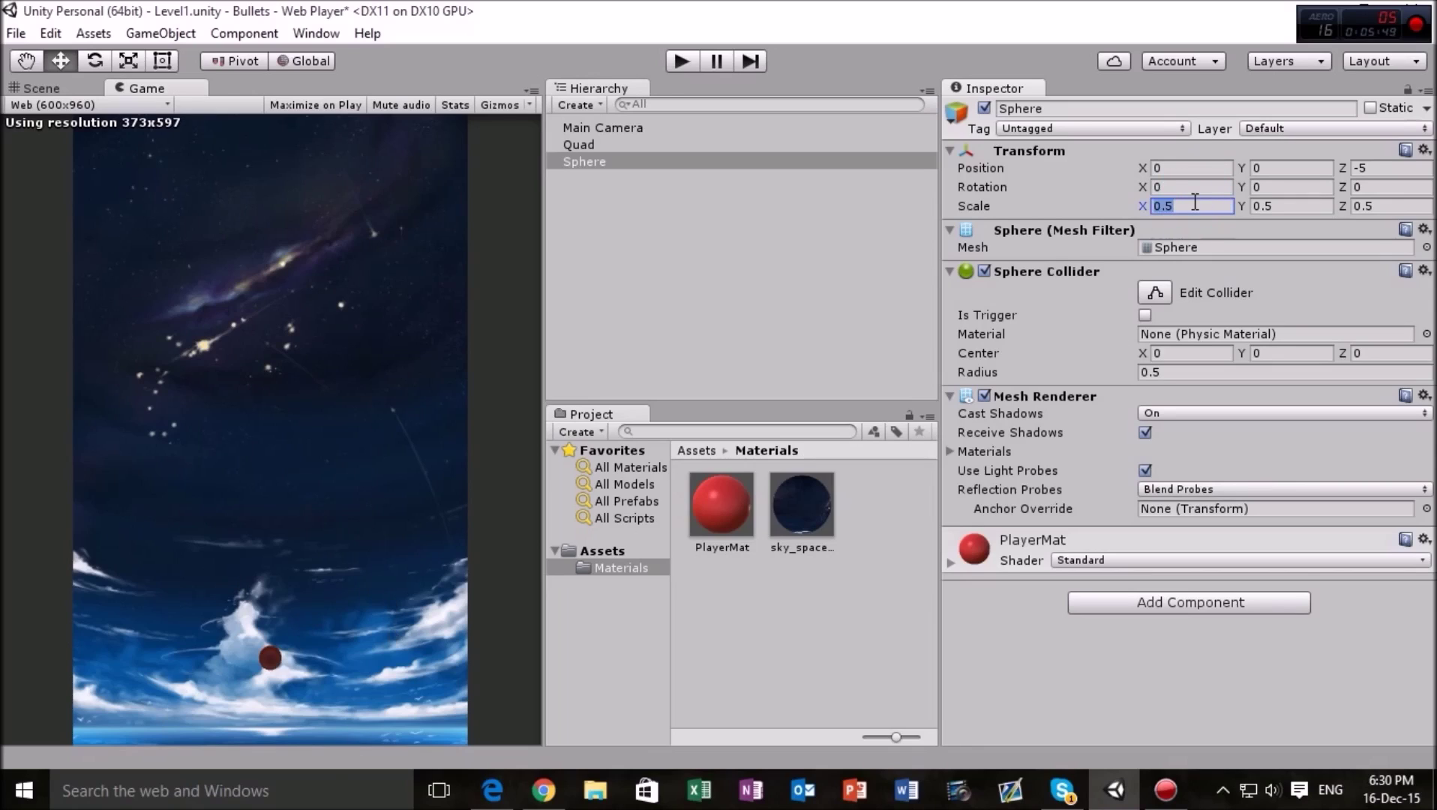
{"action": "left_click", "coordinate": [1195, 204]}
{"action": "key", "text": "BackSpace"}
{"action": "type", "text": "75"}
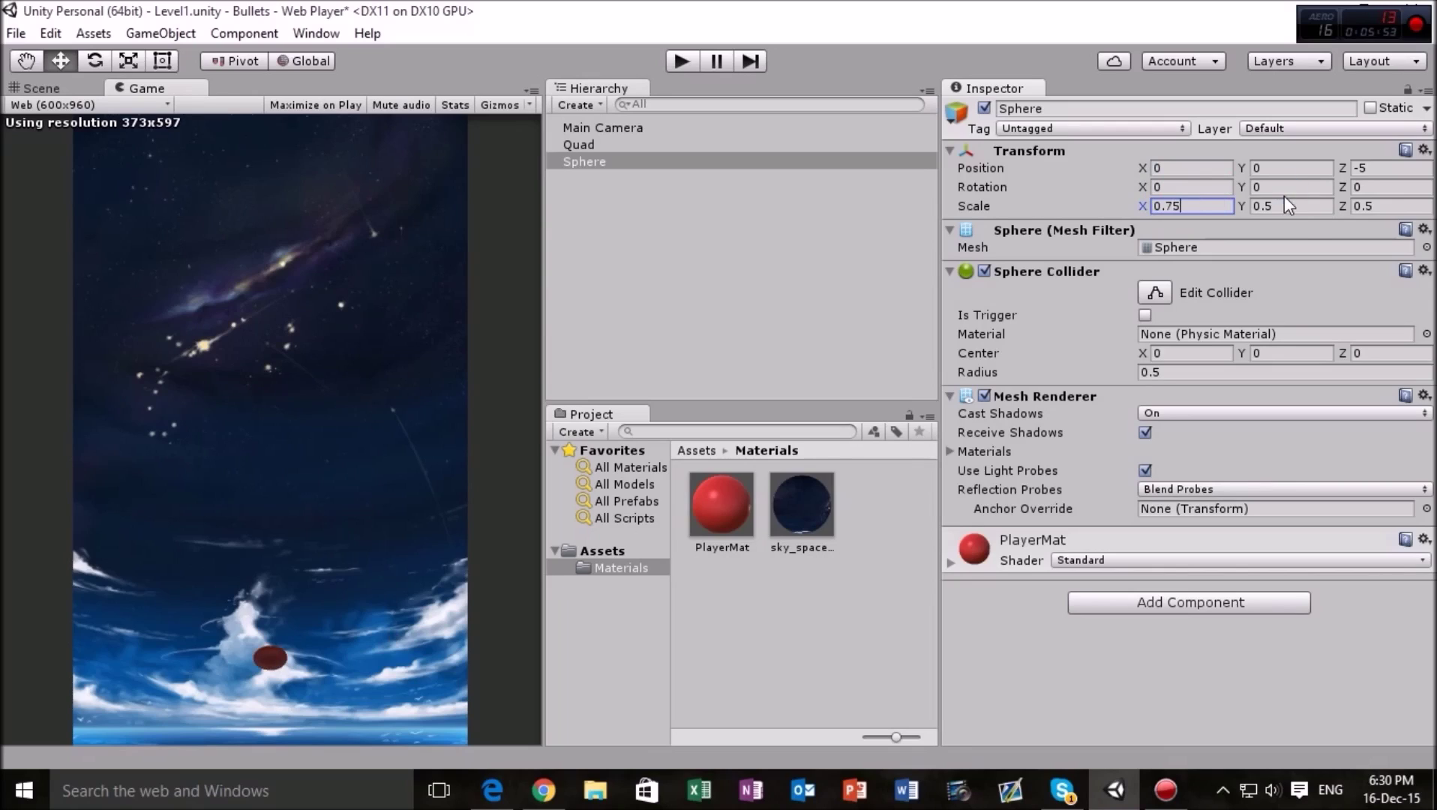
{"action": "left_click", "coordinate": [1284, 200]}
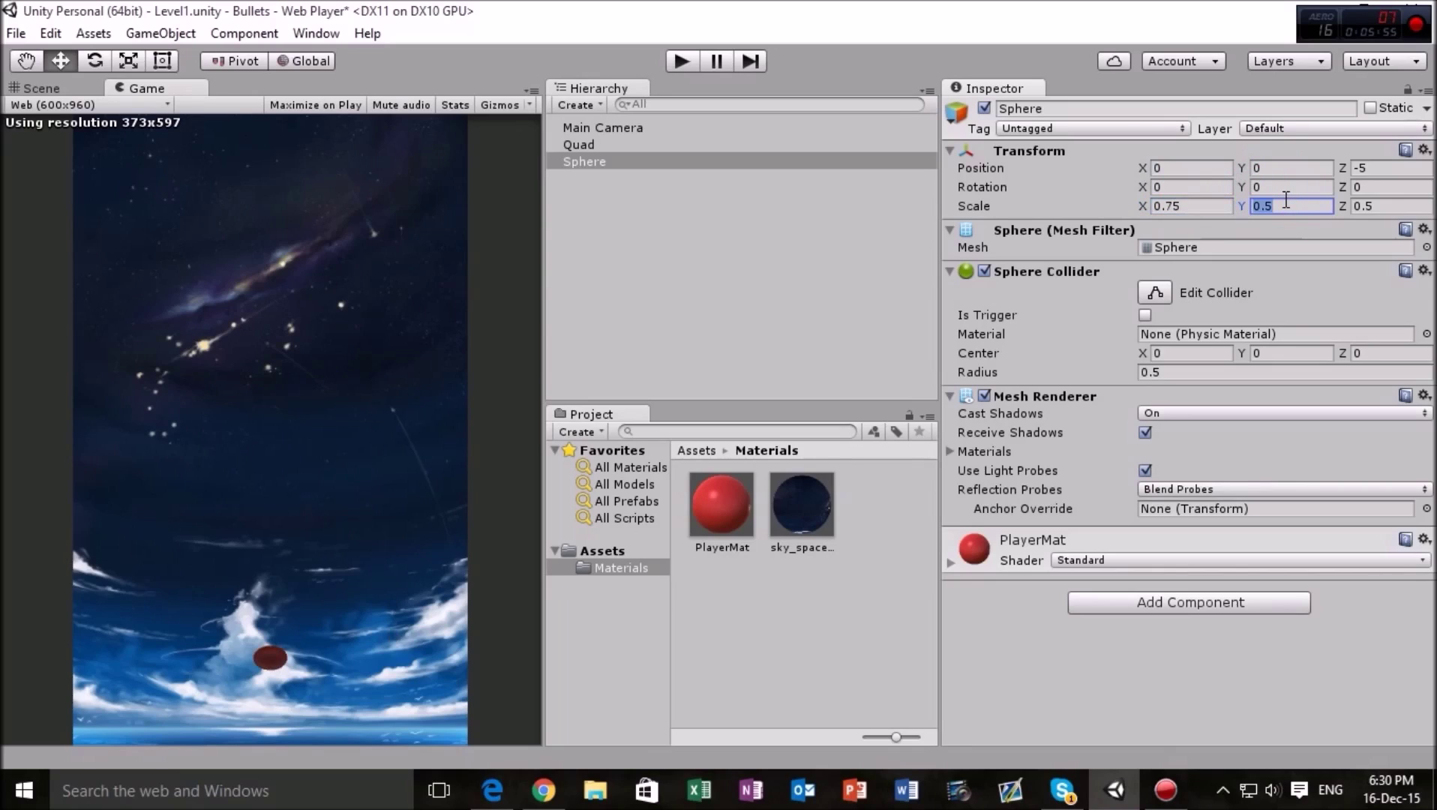
{"action": "type", "text": "0.75"}
{"action": "left_click", "coordinate": [1372, 207]}
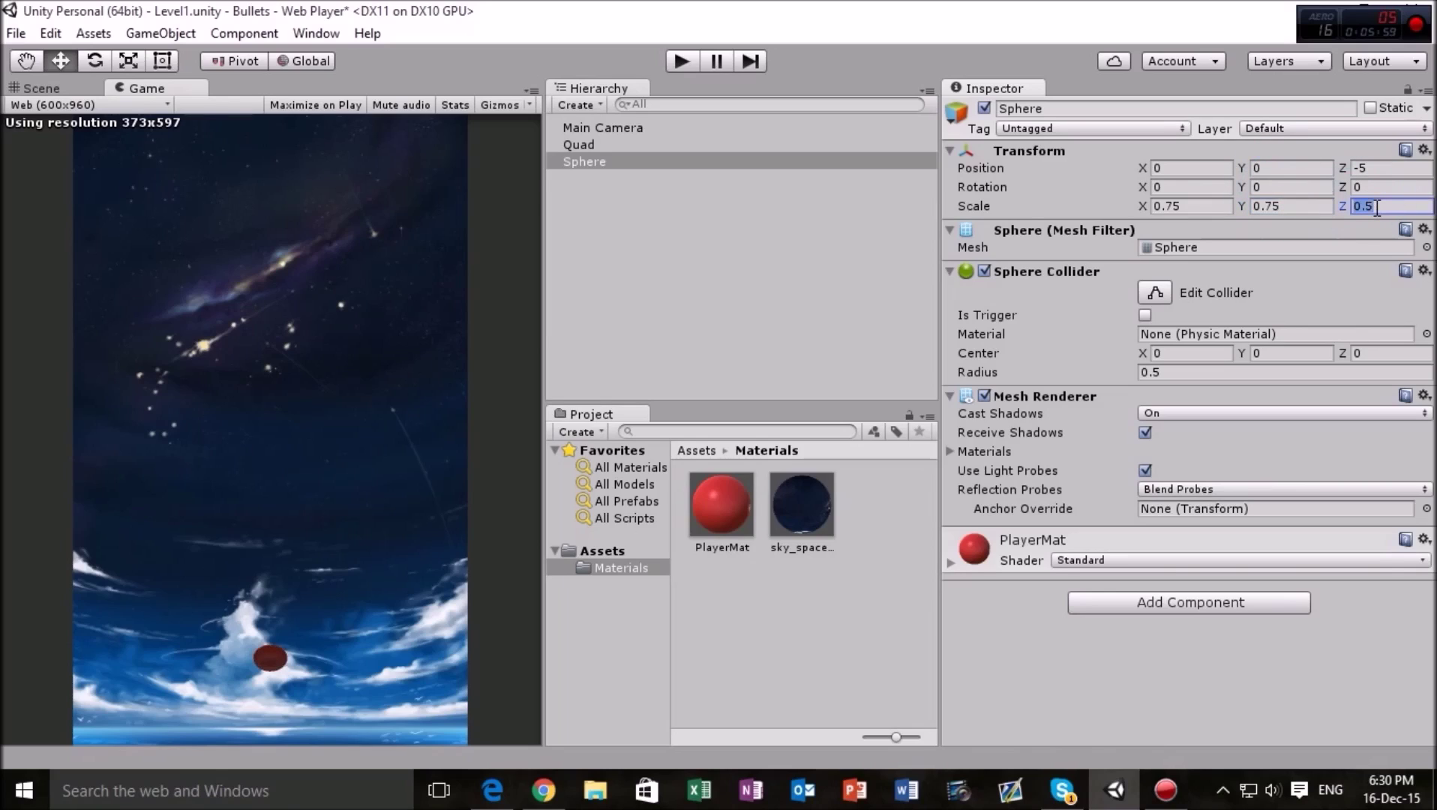
{"action": "type", "text": "0.75"}
Step: Return the sphere's scale to 0.5 on all three axes
{"action": "key", "text": "BackSpace"}
{"action": "key", "text": "BackSpace"}
{"action": "type", "text": "5"}
{"action": "left_click", "coordinate": [1309, 202]}
{"action": "key", "text": "BackSpace"}
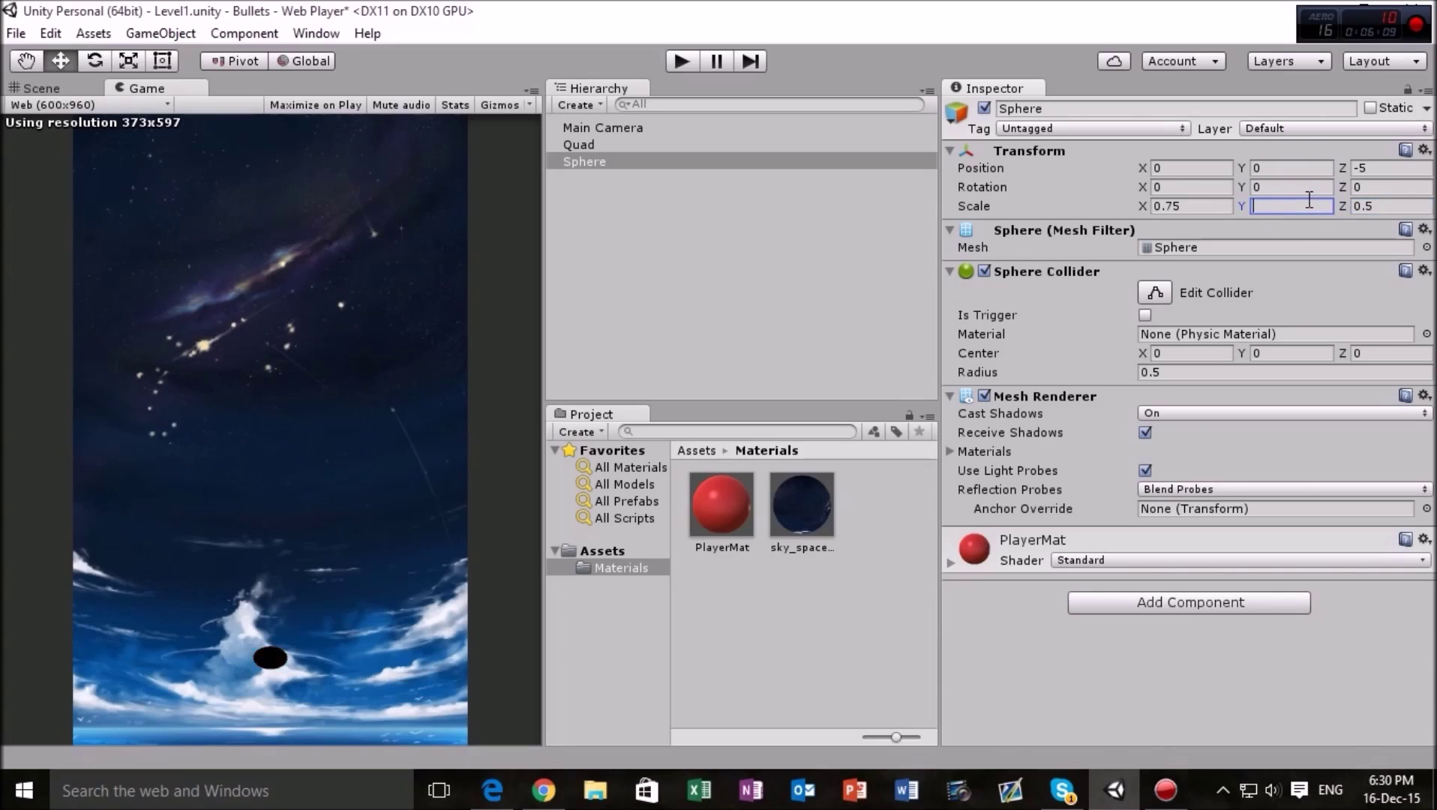
{"action": "type", "text": ".5"}
{"action": "left_click", "coordinate": [1192, 205]}
{"action": "type", "text": "5."}
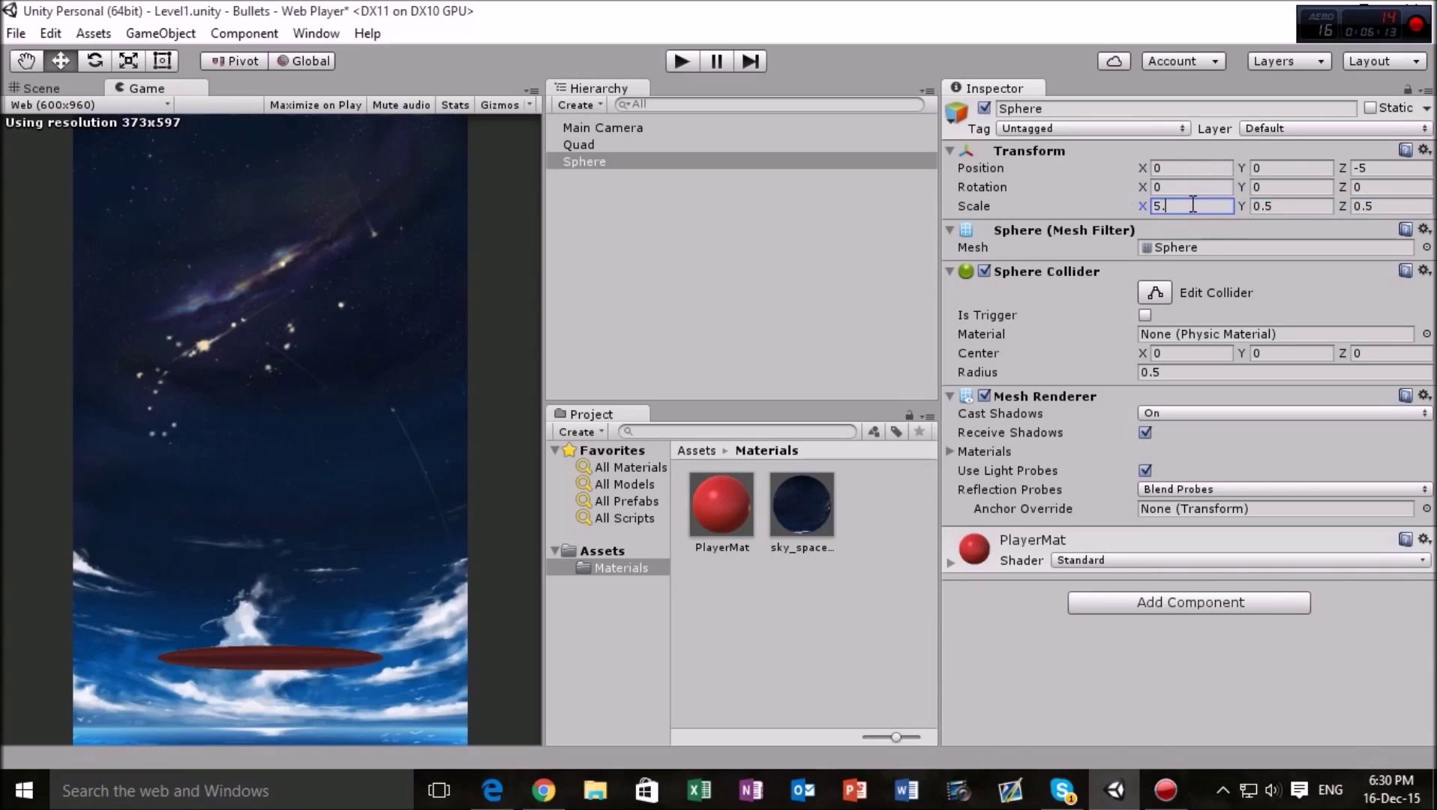
{"action": "key", "text": "BackSpace"}
{"action": "key", "text": "BackSpace"}
{"action": "type", "text": "0.5"}
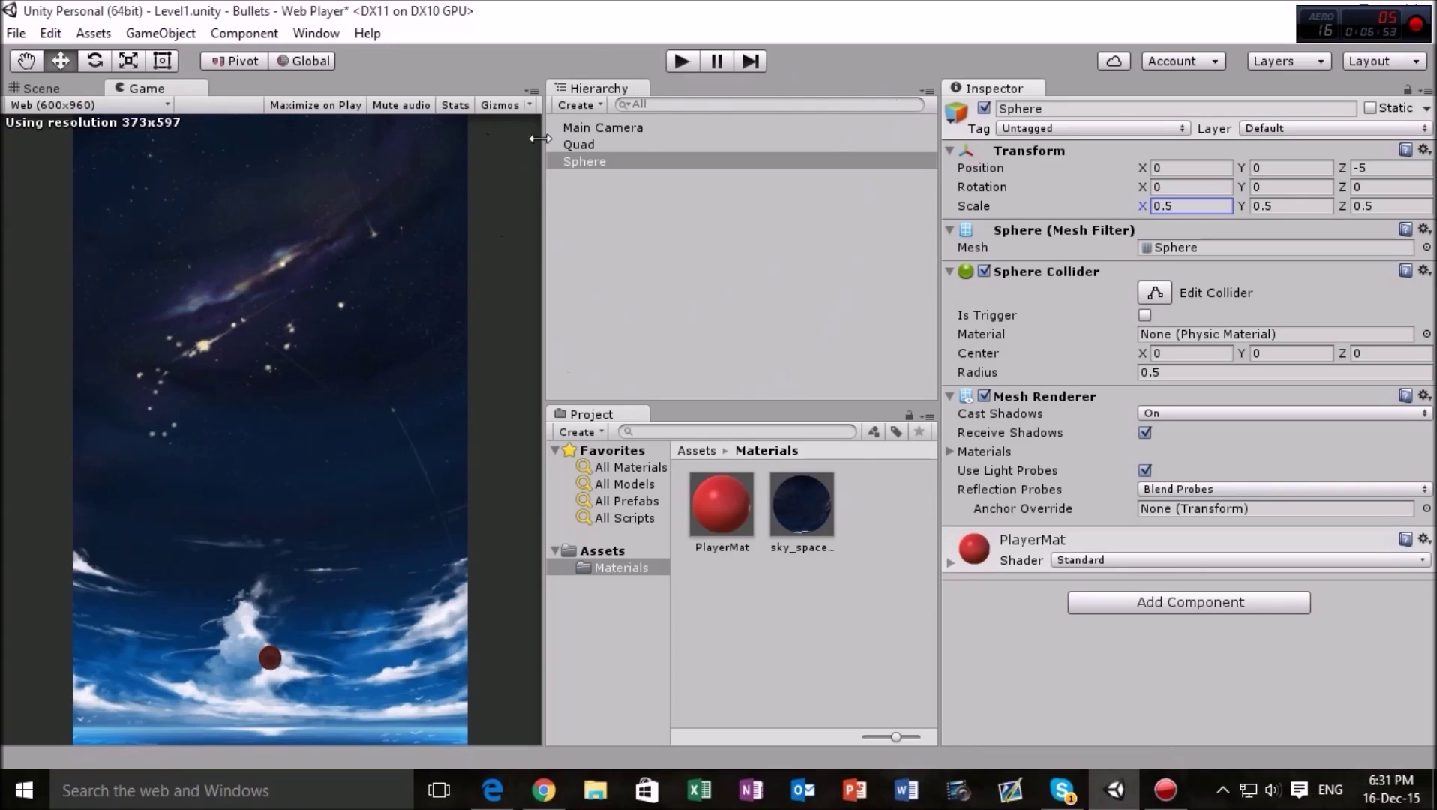
Step: Add a directional light to the scene
{"action": "left_click", "coordinate": [596, 109]}
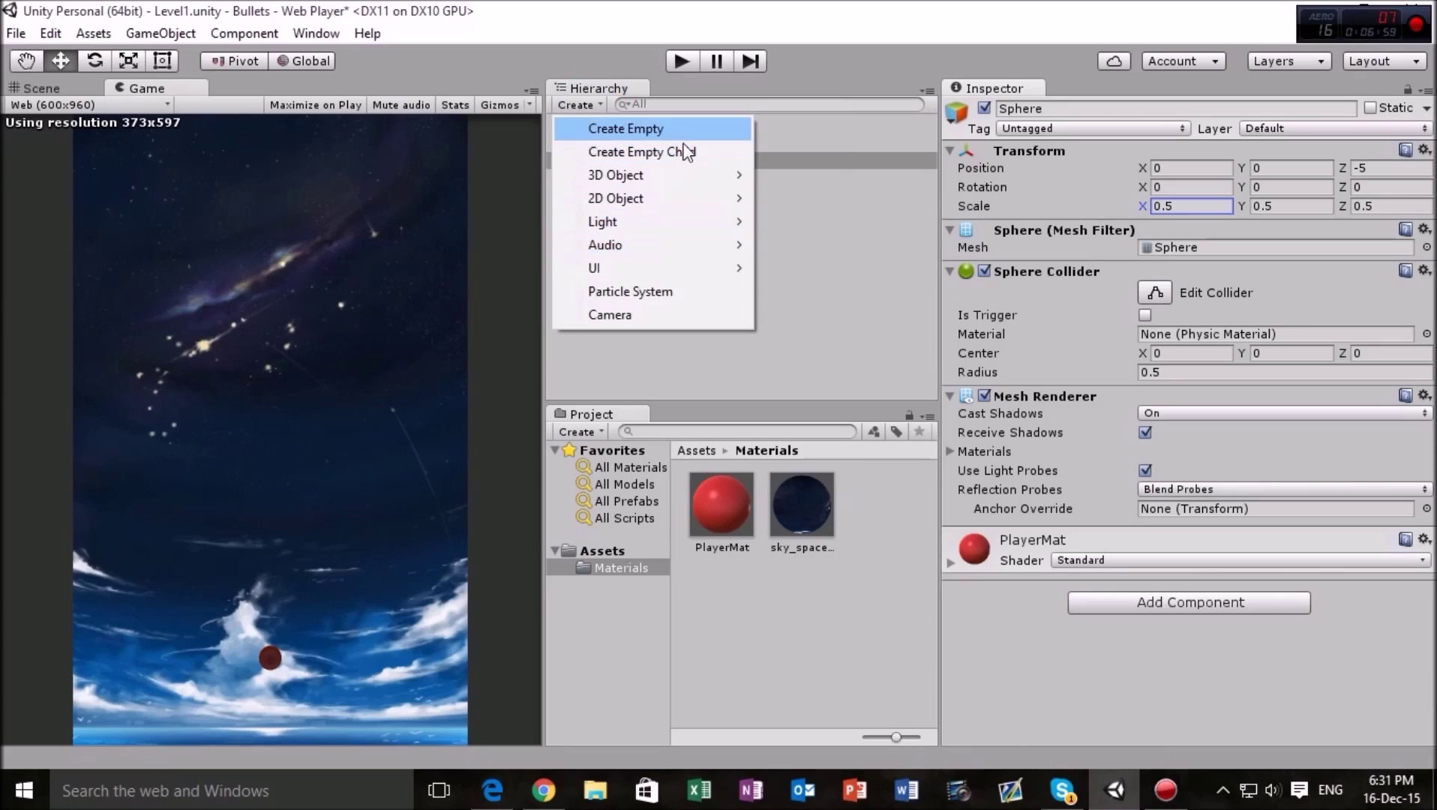
{"action": "mouse_move", "coordinate": [726, 221]}
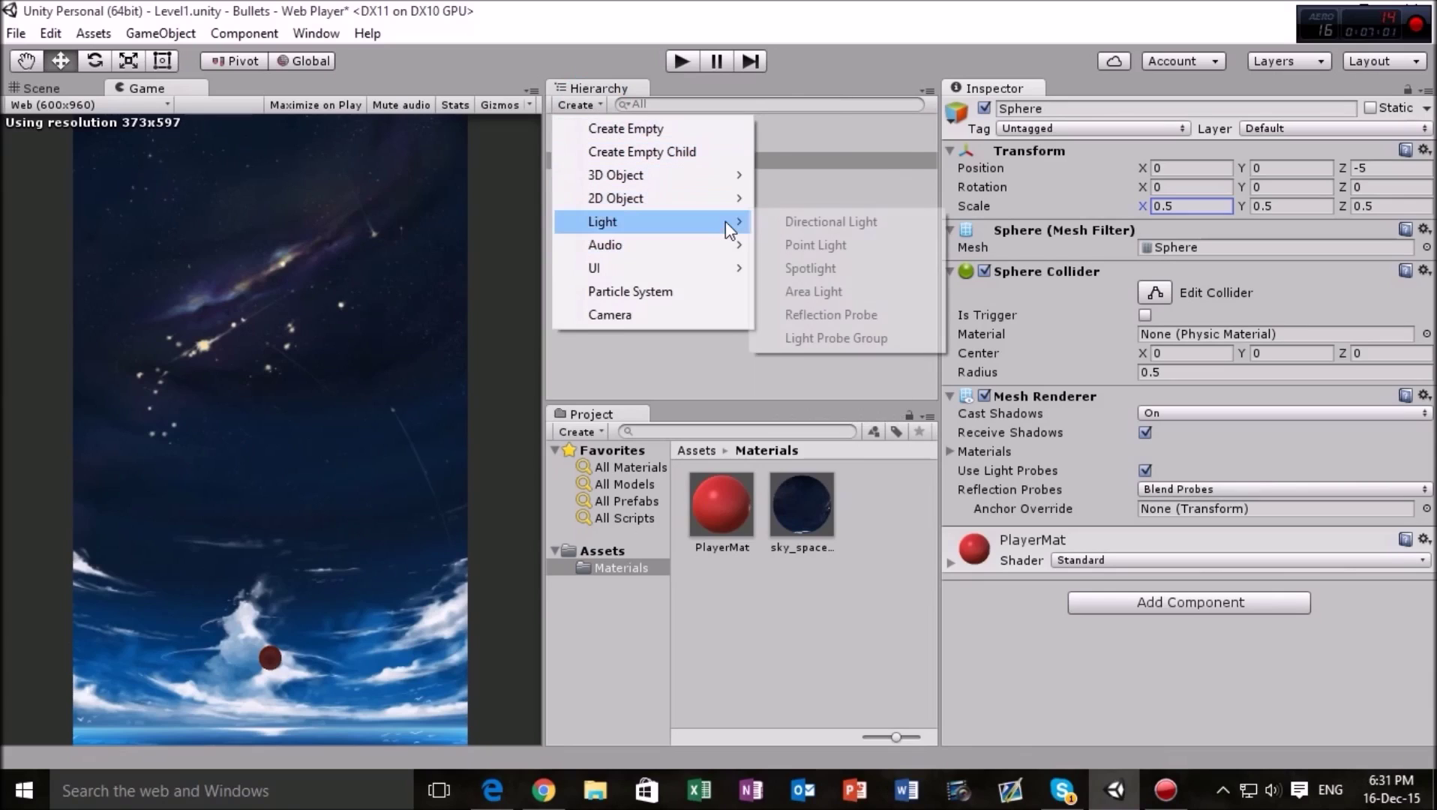
{"action": "left_click", "coordinate": [829, 224]}
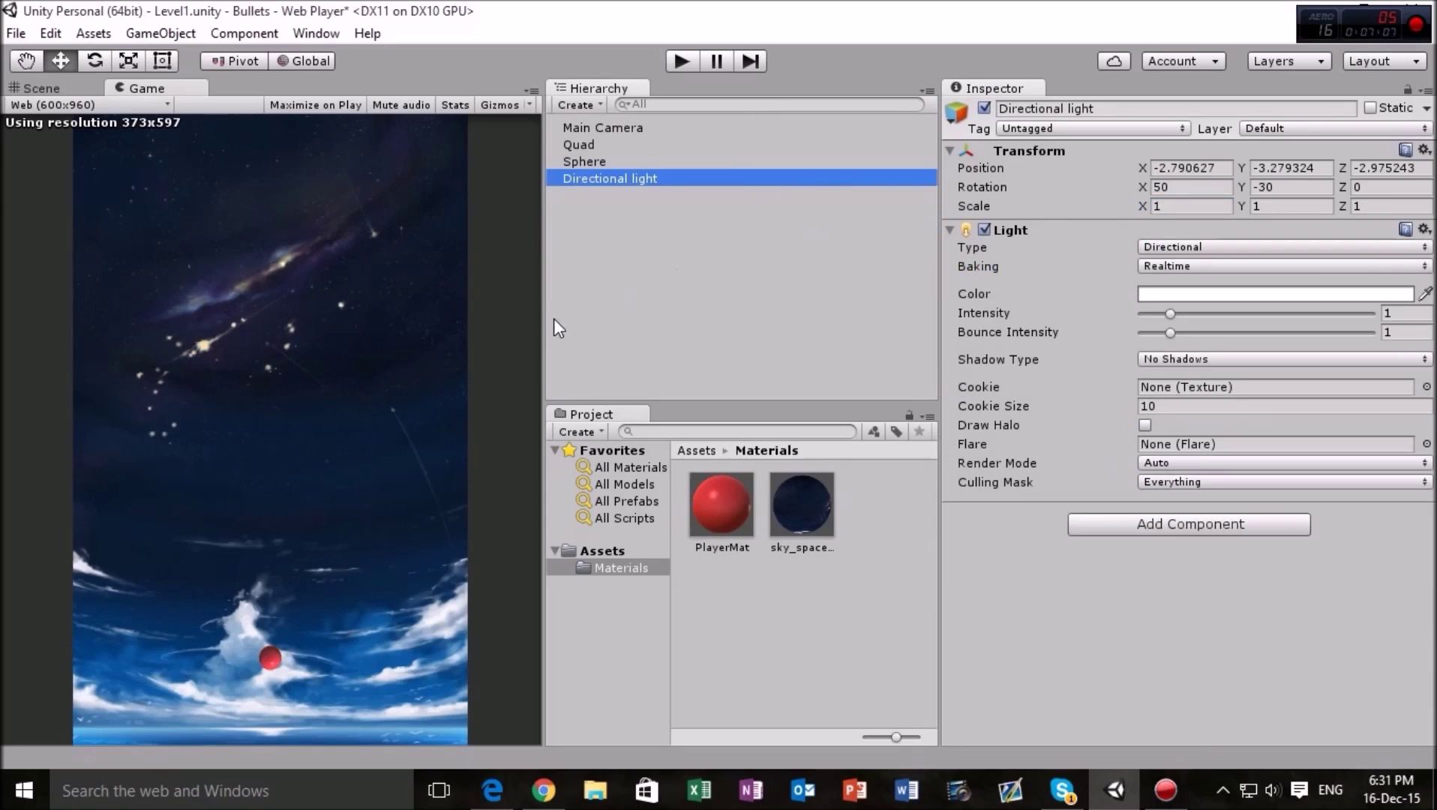
Step: In the Scene view, set the directional light's position to 0 on all axes and reset its whole transform
{"action": "left_click", "coordinate": [42, 89]}
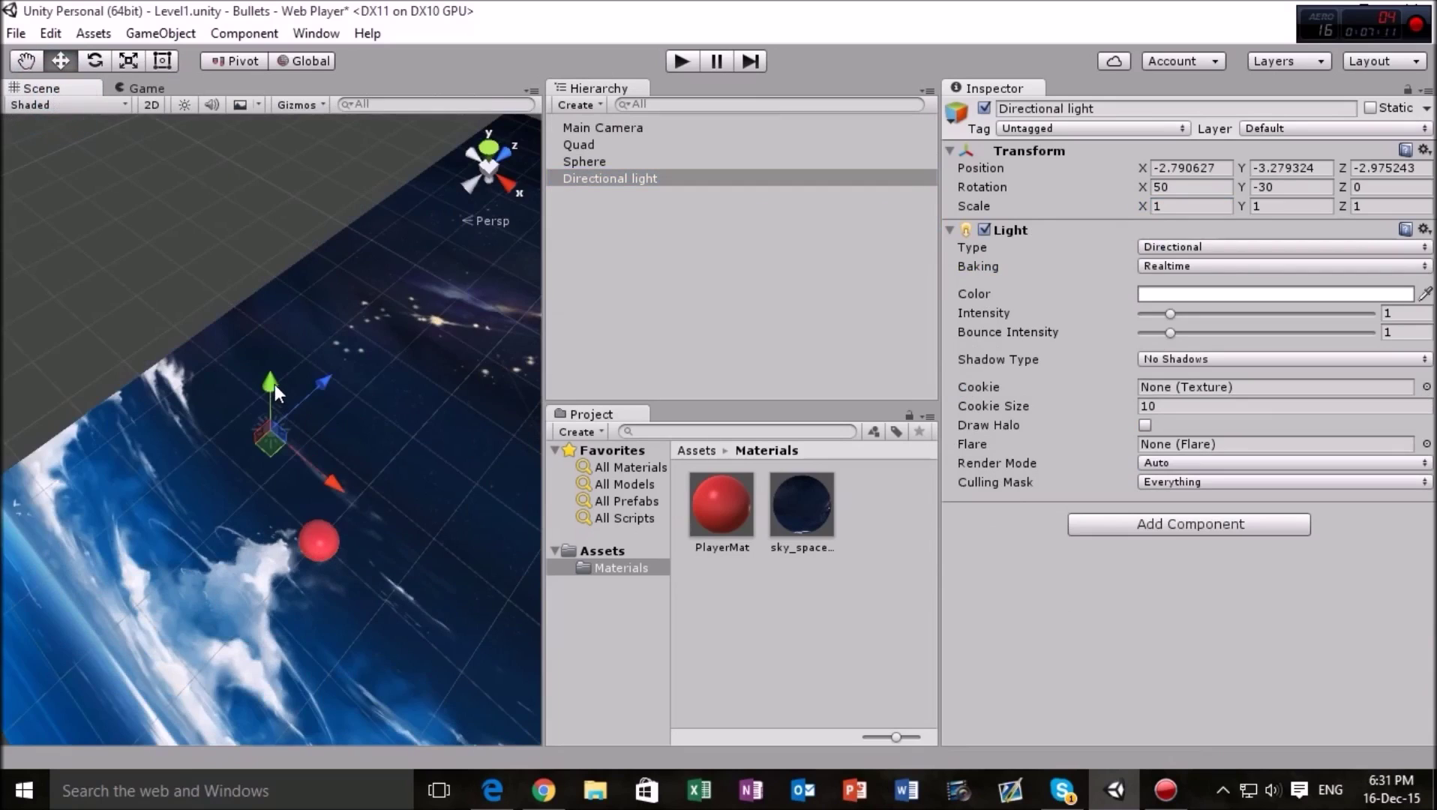
{"action": "left_click", "coordinate": [1197, 168]}
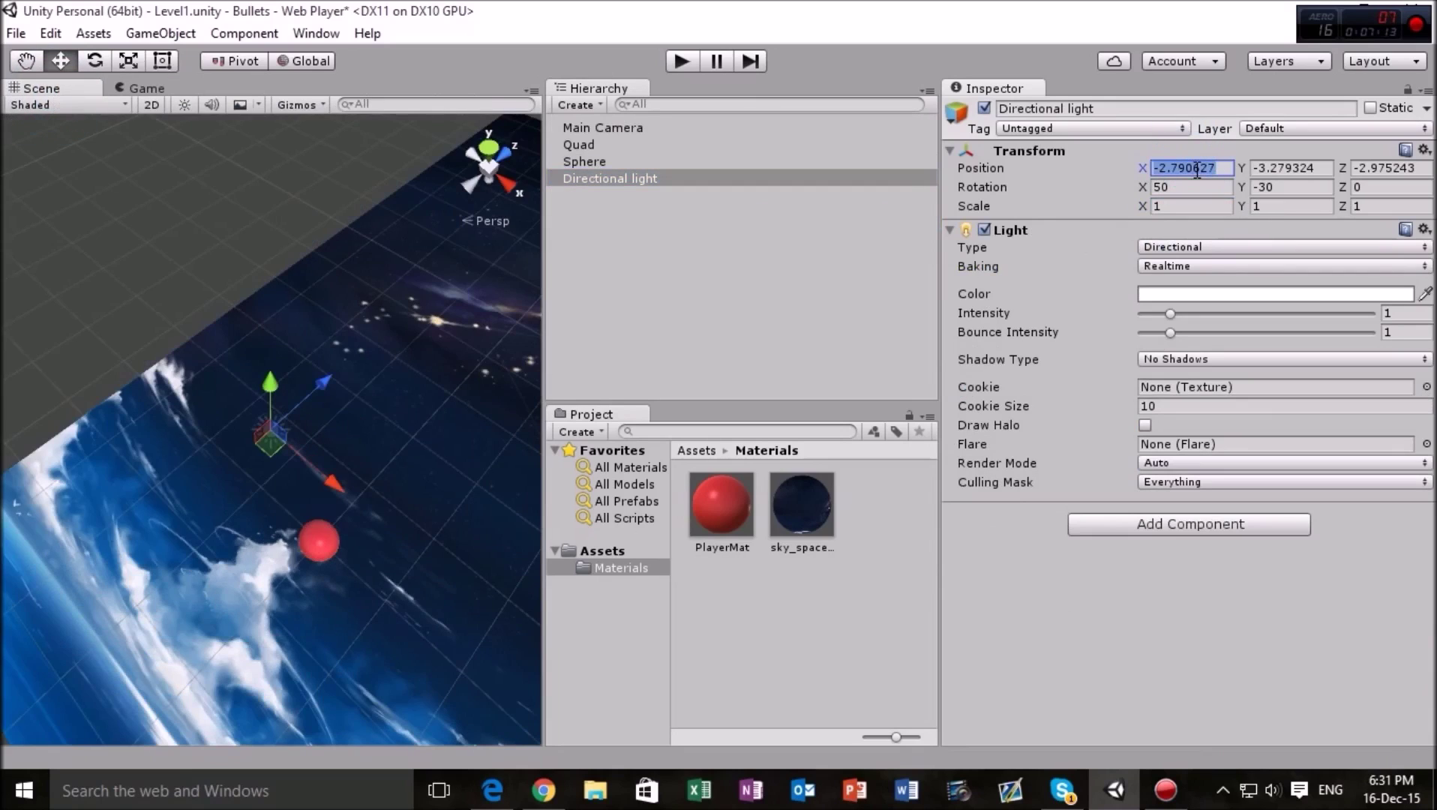
{"action": "type", "text": "0"}
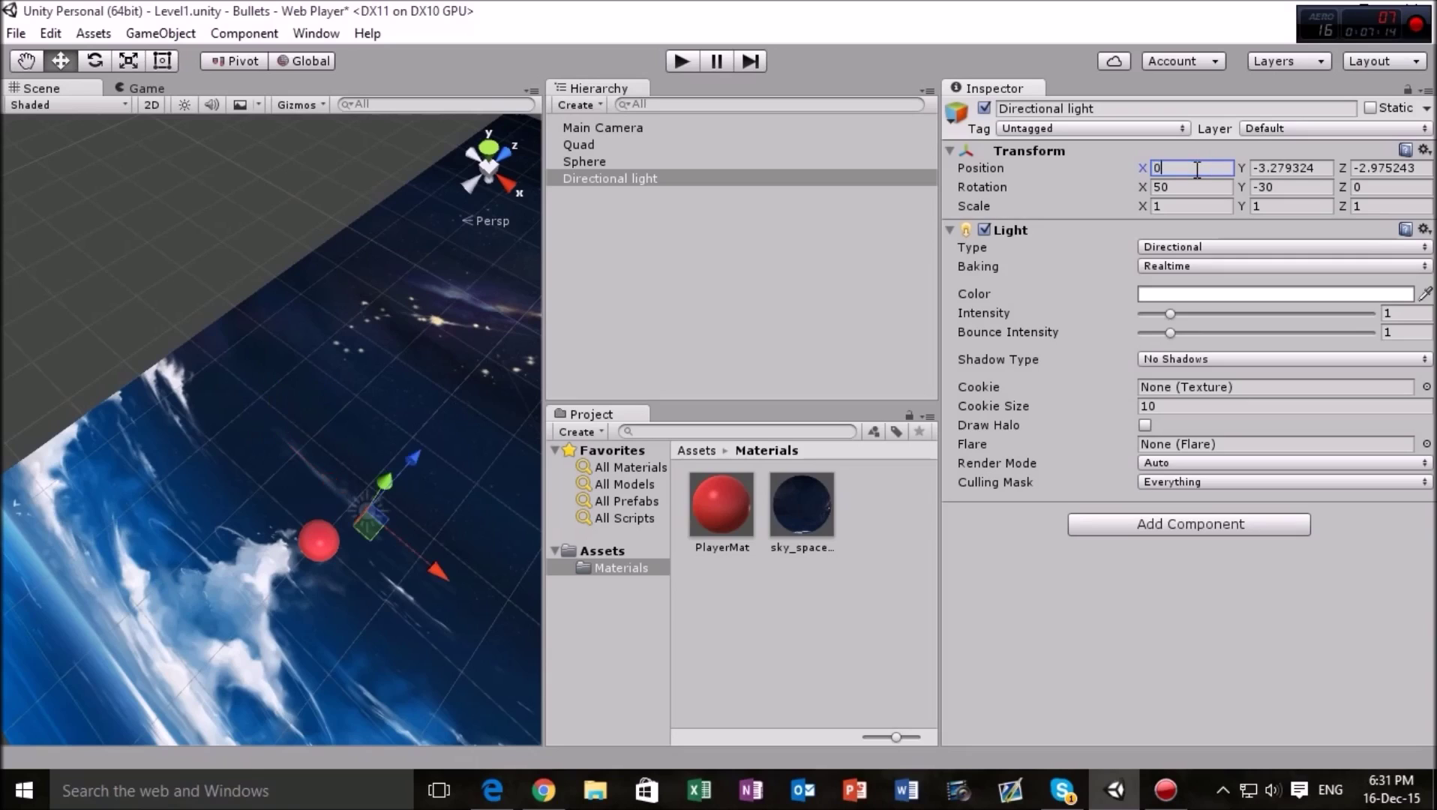
{"action": "left_click", "coordinate": [1309, 172]}
{"action": "type", "text": "0"}
{"action": "left_click", "coordinate": [1389, 168]}
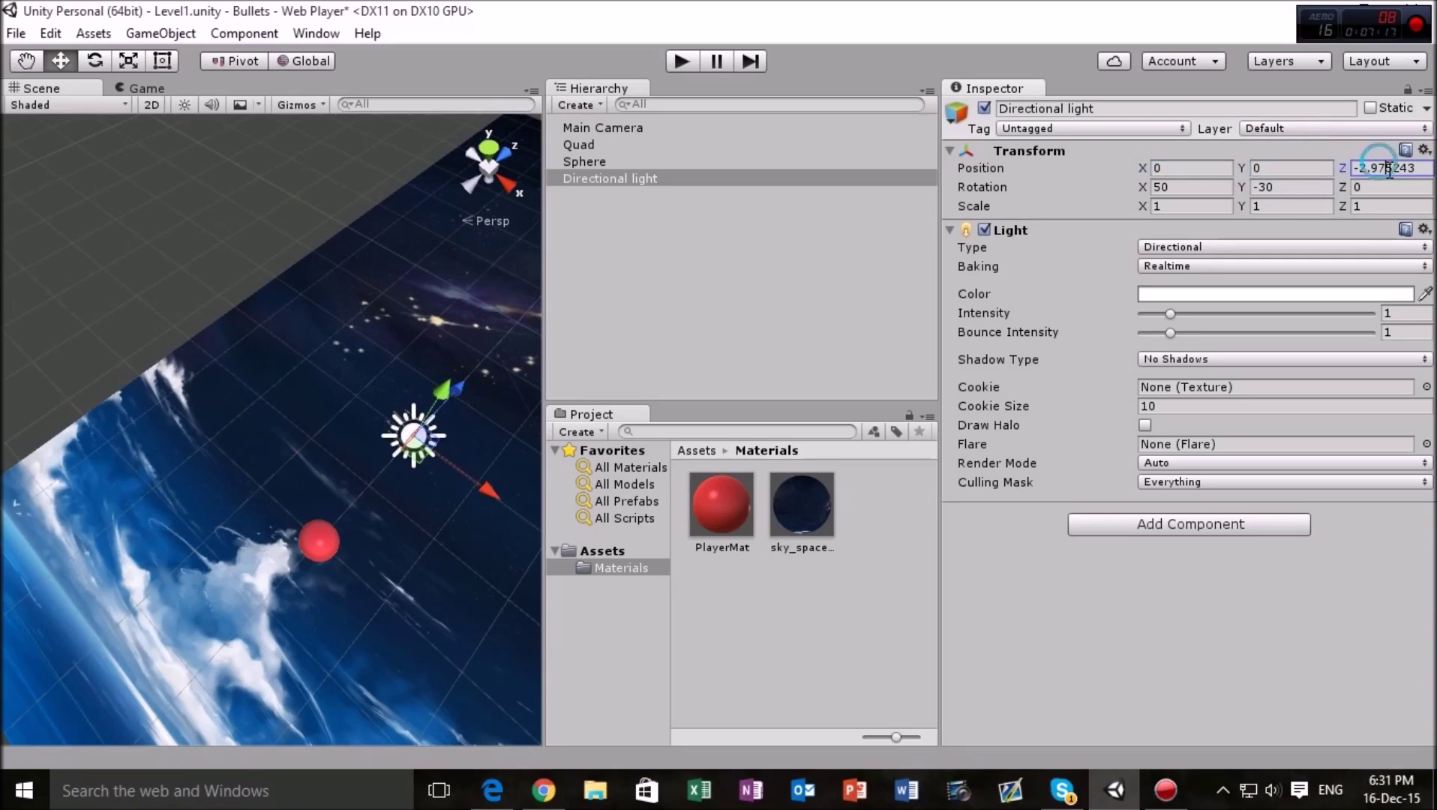
{"action": "type", "text": "0"}
{"action": "left_click", "coordinate": [1423, 149]}
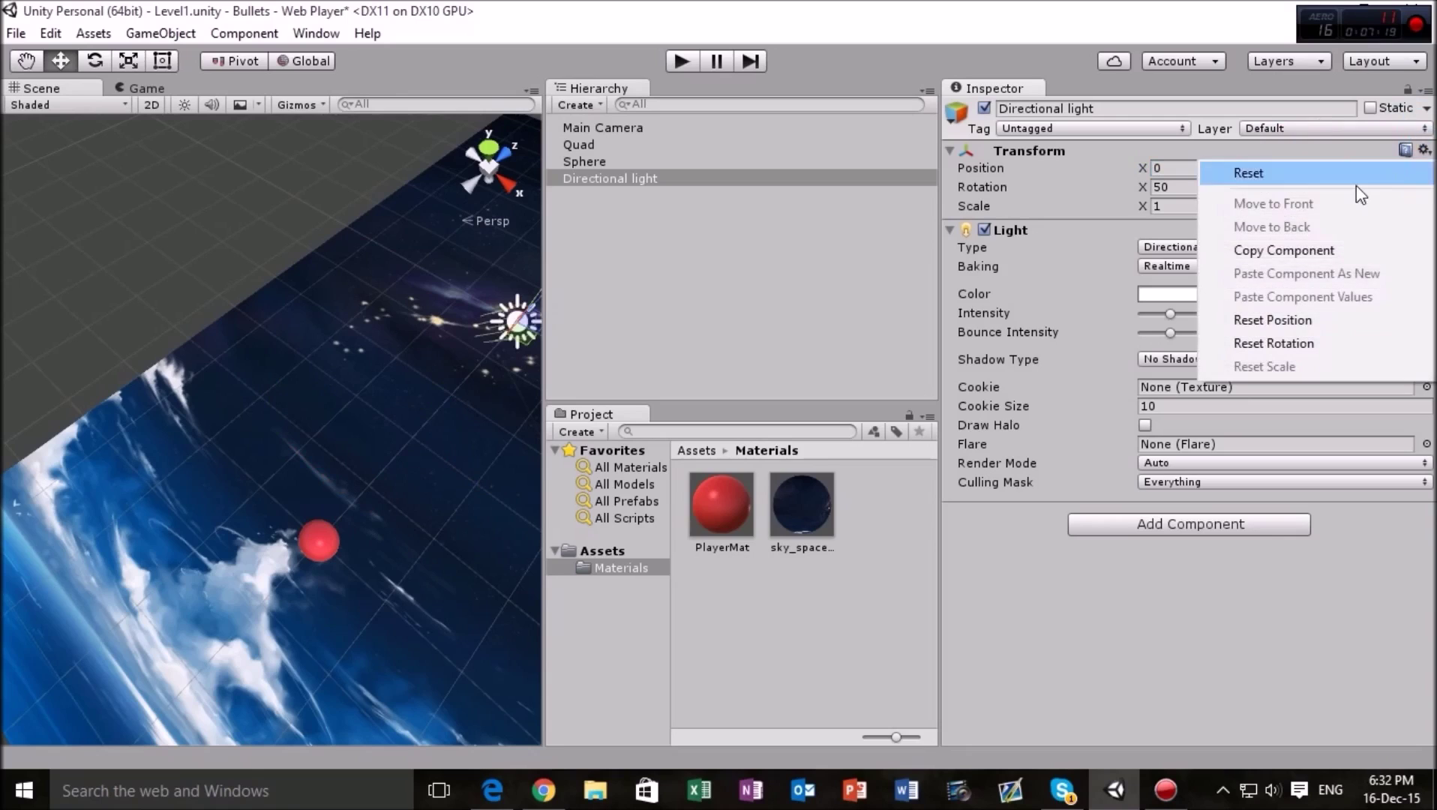
{"action": "left_click", "coordinate": [1342, 176]}
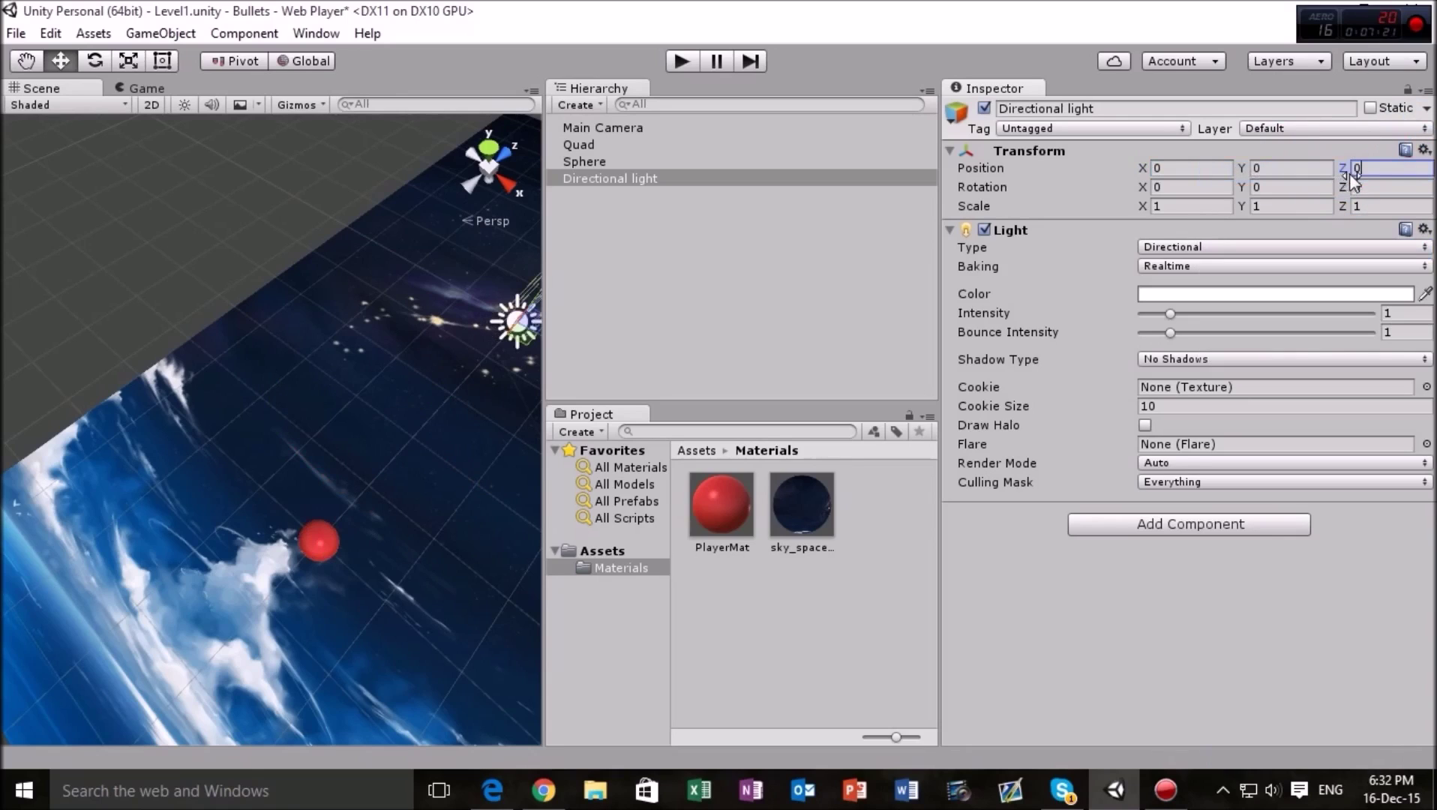
{"action": "left_click", "coordinate": [1423, 149]}
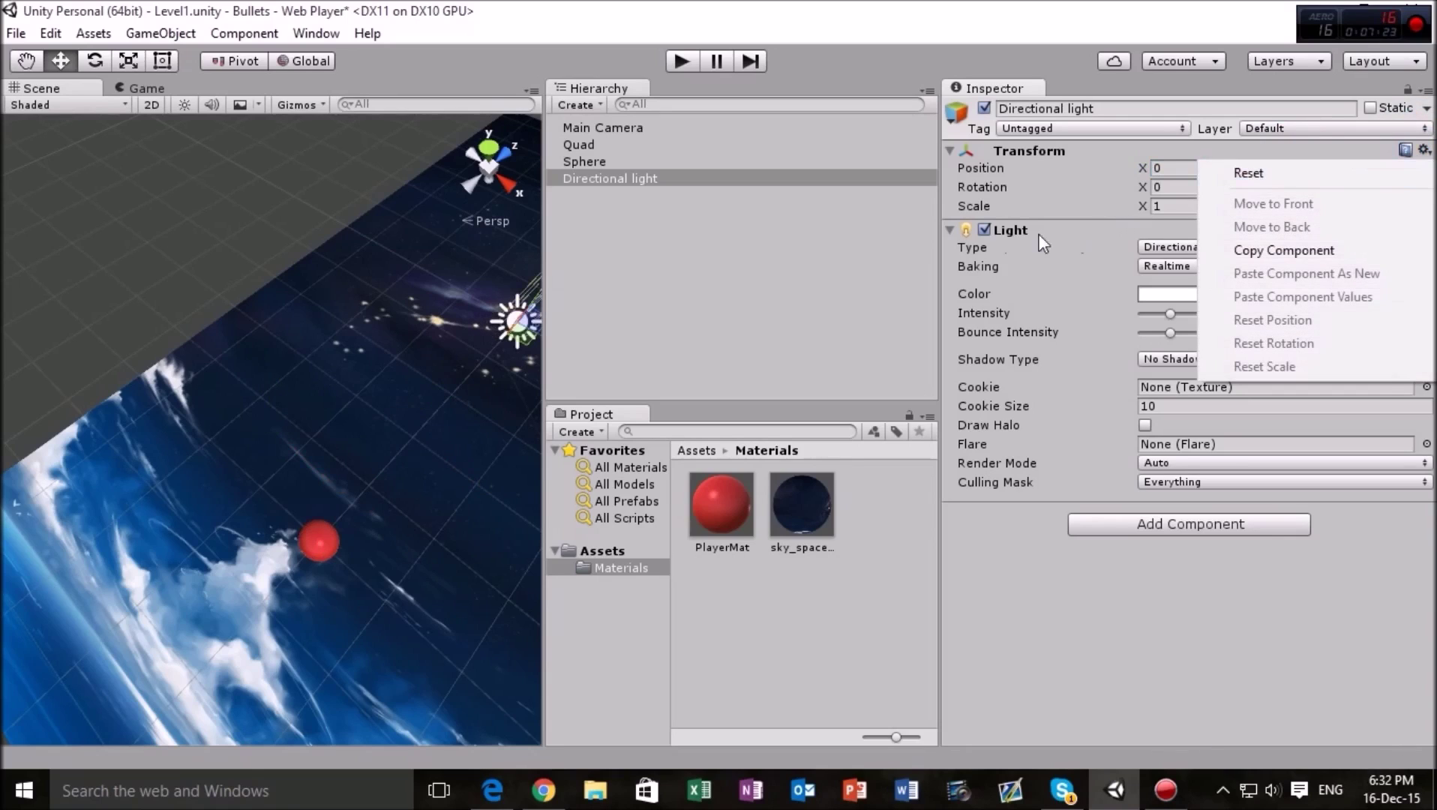
{"action": "left_click", "coordinate": [367, 361]}
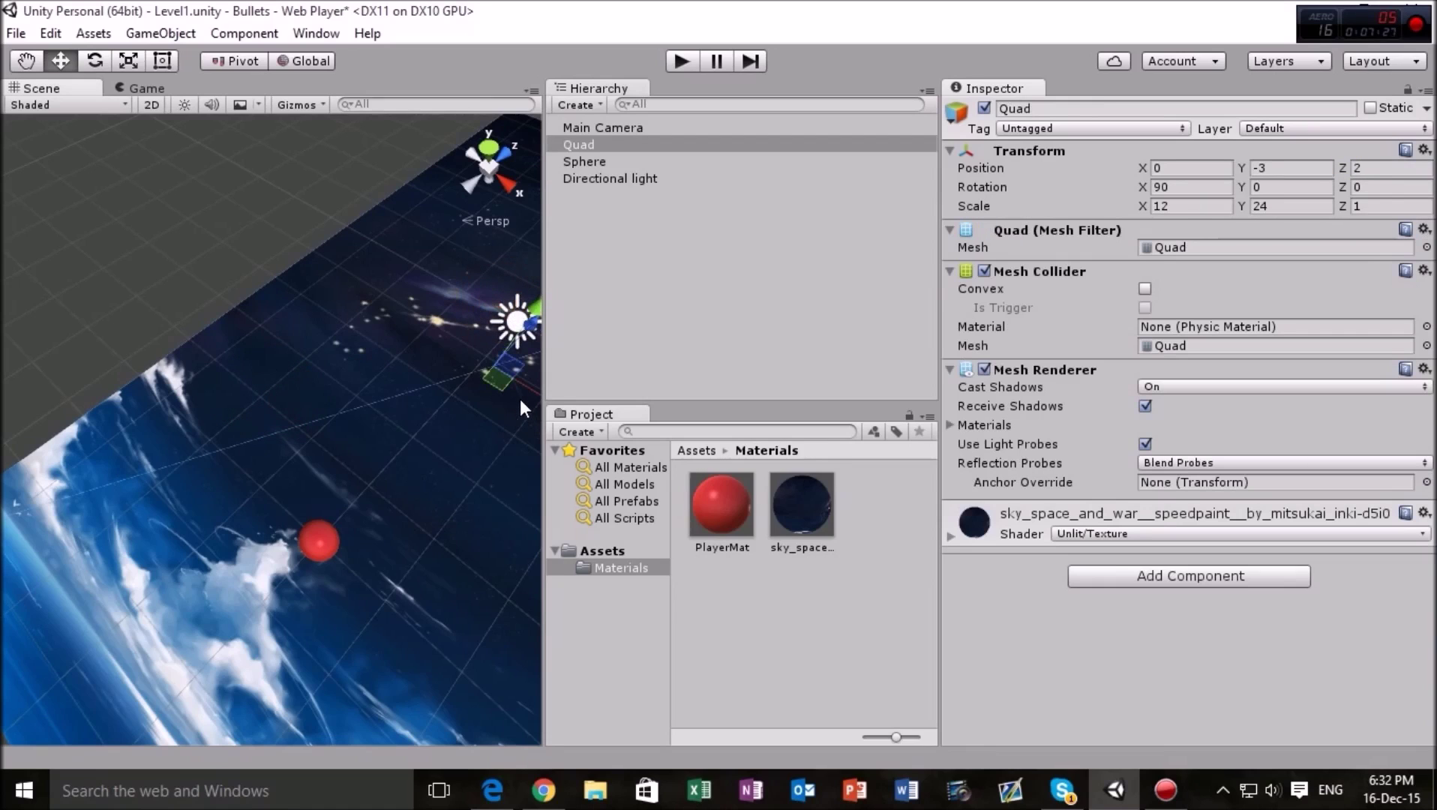
Step: Move the directional light along the Z axis to about -5.14, beside the sphere, and check the lighting in the Game view
{"action": "middle_click_drag", "start_coordinate": [511, 306], "coordinate": [384, 382]}
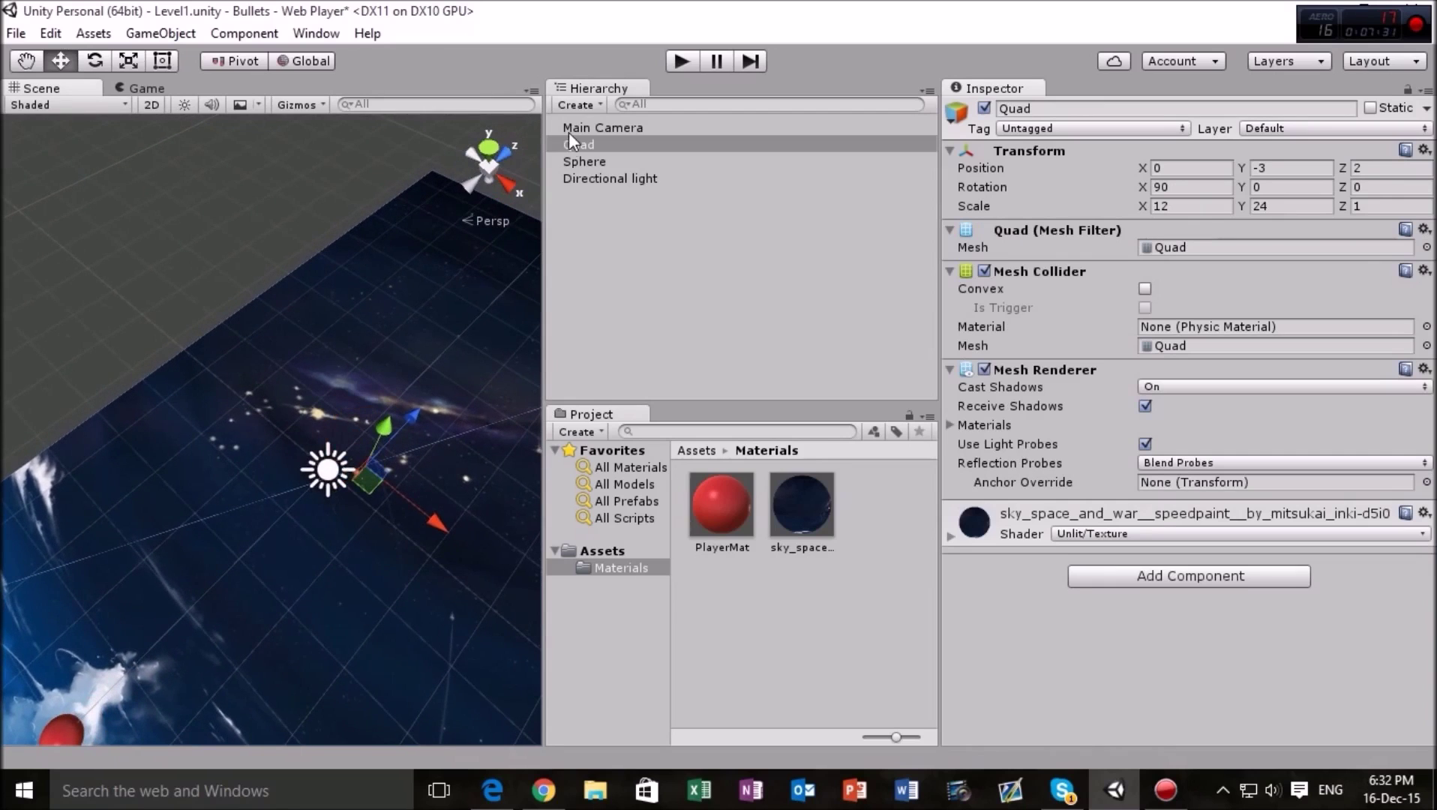
{"action": "left_click", "coordinate": [592, 178]}
{"action": "left_click_drag", "start_coordinate": [373, 421], "coordinate": [155, 579]}
{"action": "middle_click_drag", "start_coordinate": [155, 579], "coordinate": [285, 227]}
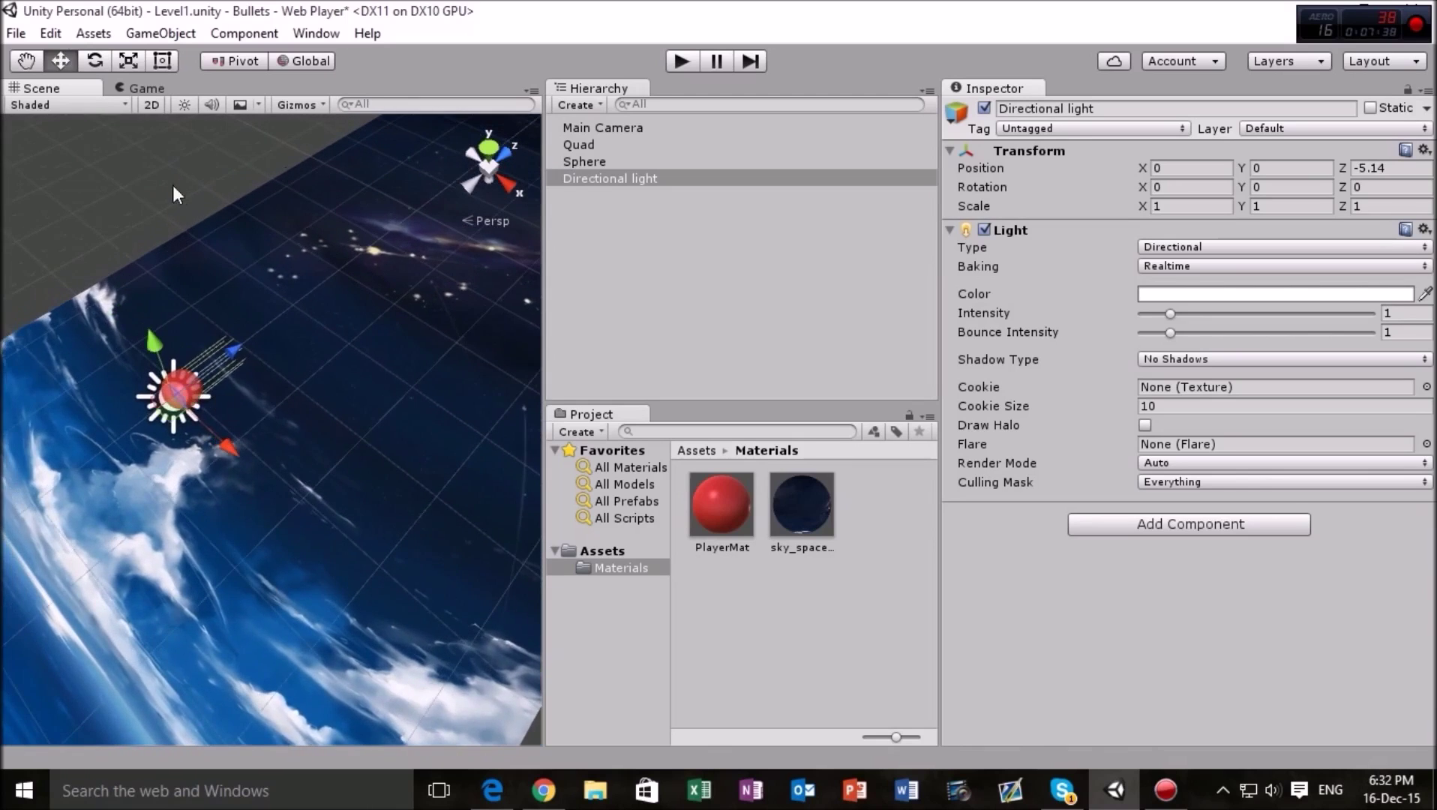
{"action": "left_click", "coordinate": [150, 87]}
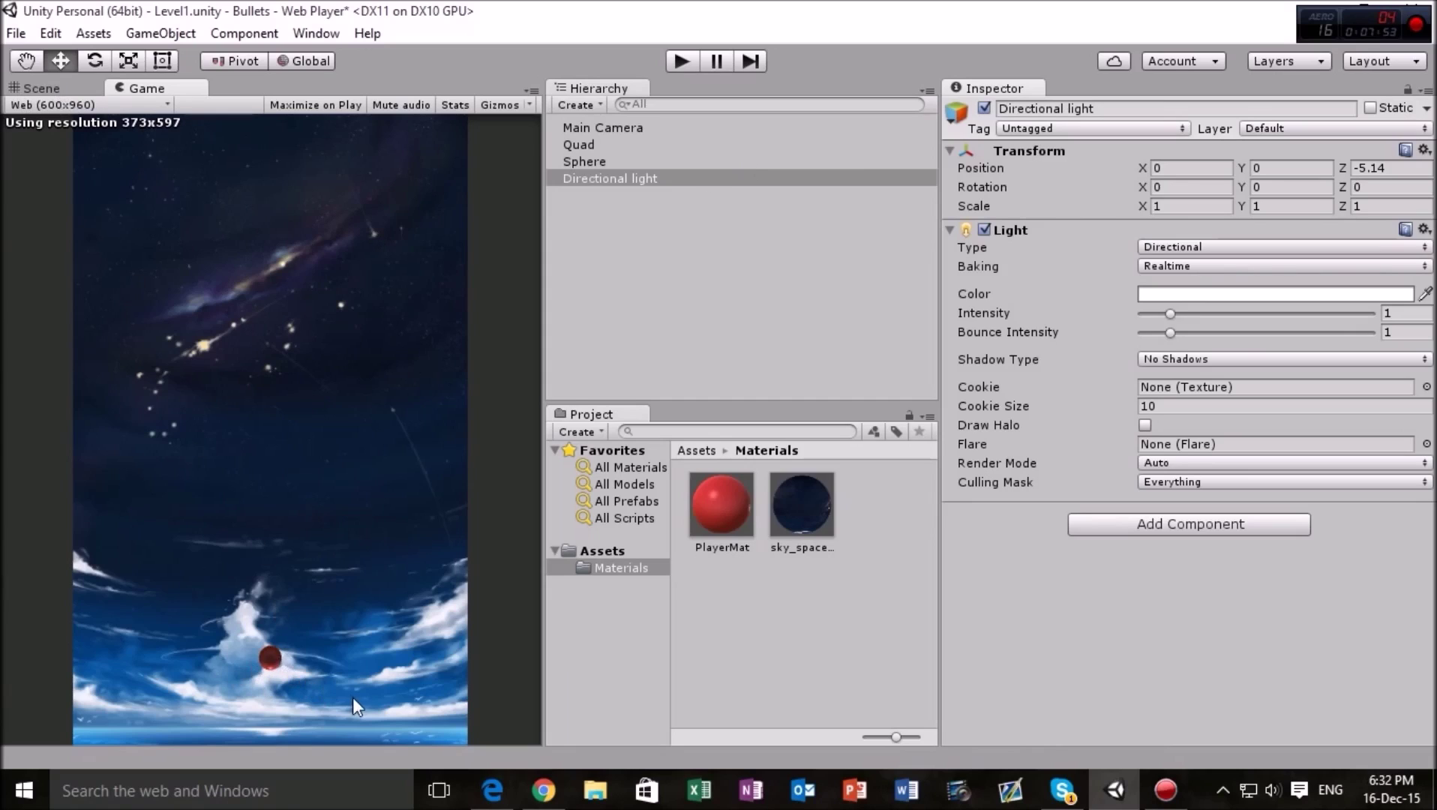
Step: Raise the directional light along the Y axis to about 0.15 and check the result in the Game view
{"action": "left_click", "coordinate": [41, 87]}
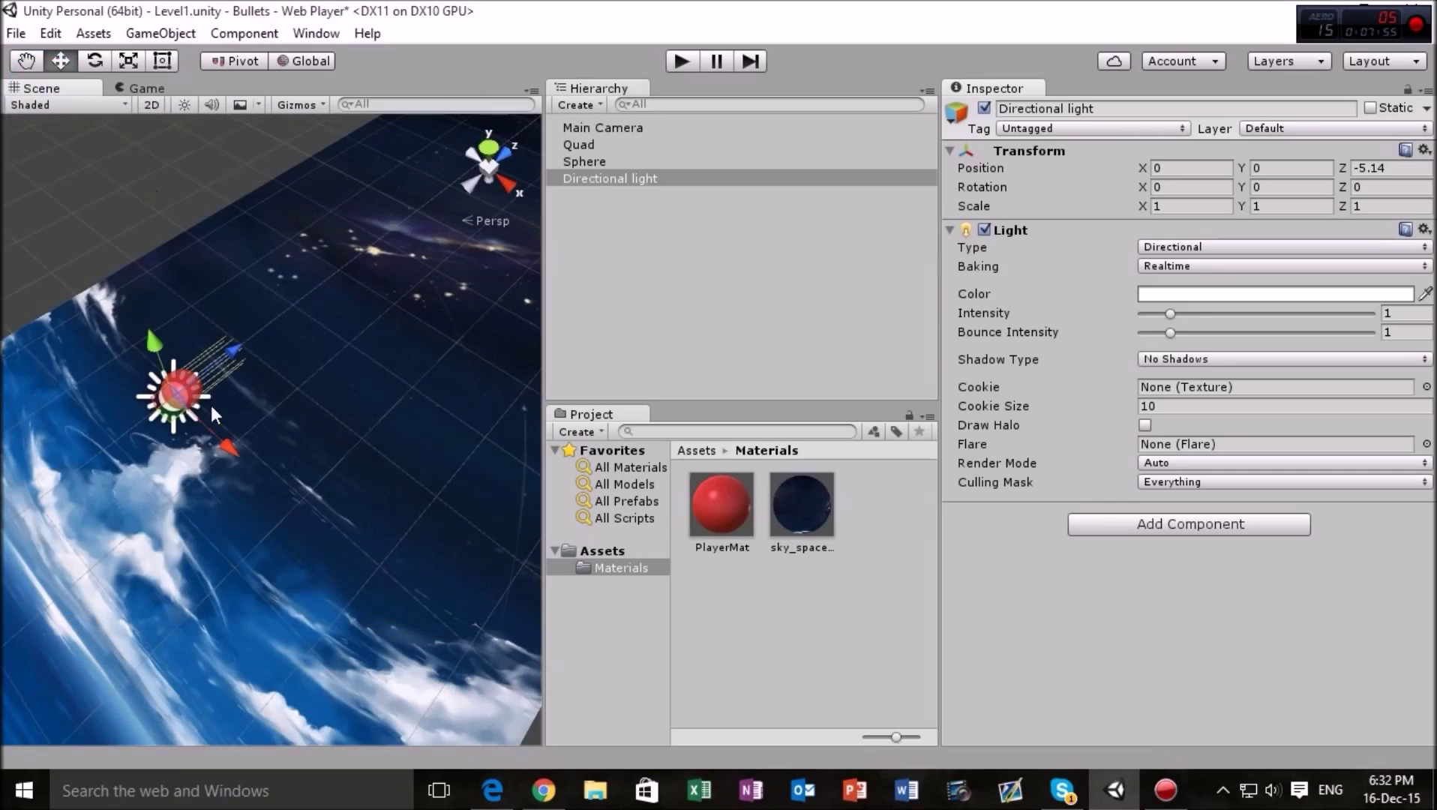
{"action": "left_click_drag", "start_coordinate": [158, 348], "coordinate": [156, 342]}
{"action": "left_click", "coordinate": [139, 88]}
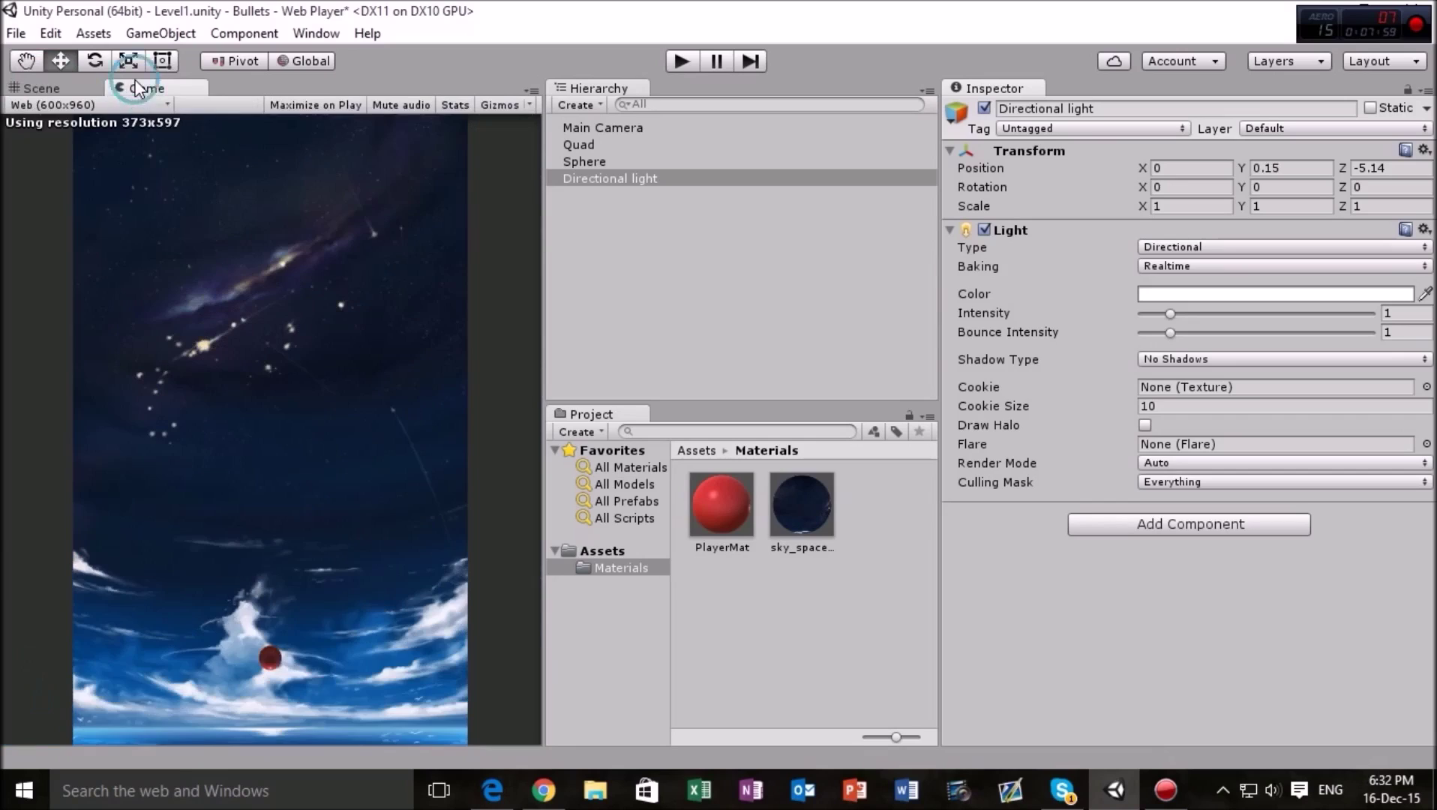
Step: Set the directional light's X rotation to 10 and check the sphere's lighting in the Game view
{"action": "left_click", "coordinate": [70, 90]}
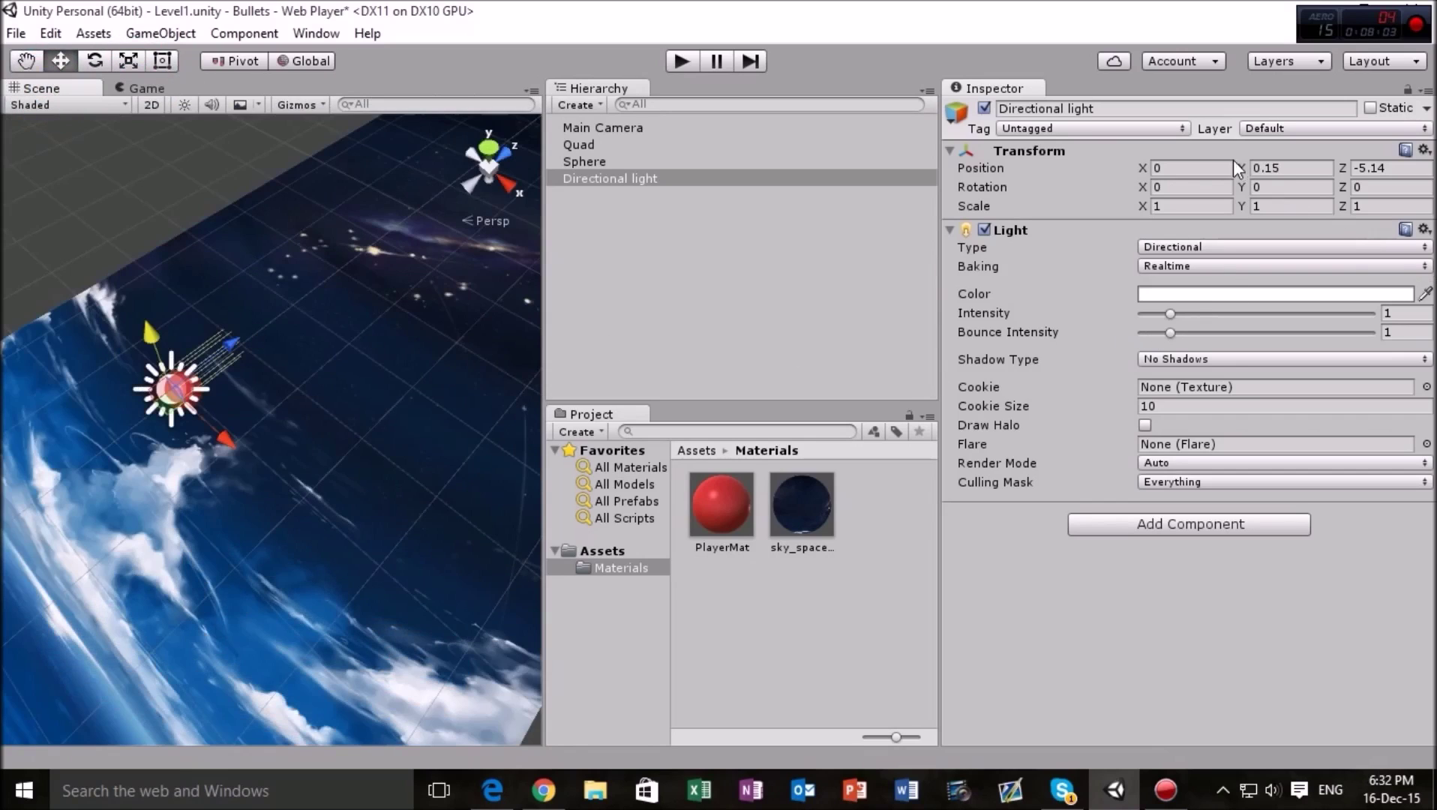
{"action": "left_click", "coordinate": [1190, 185]}
{"action": "key", "text": "BackSpace"}
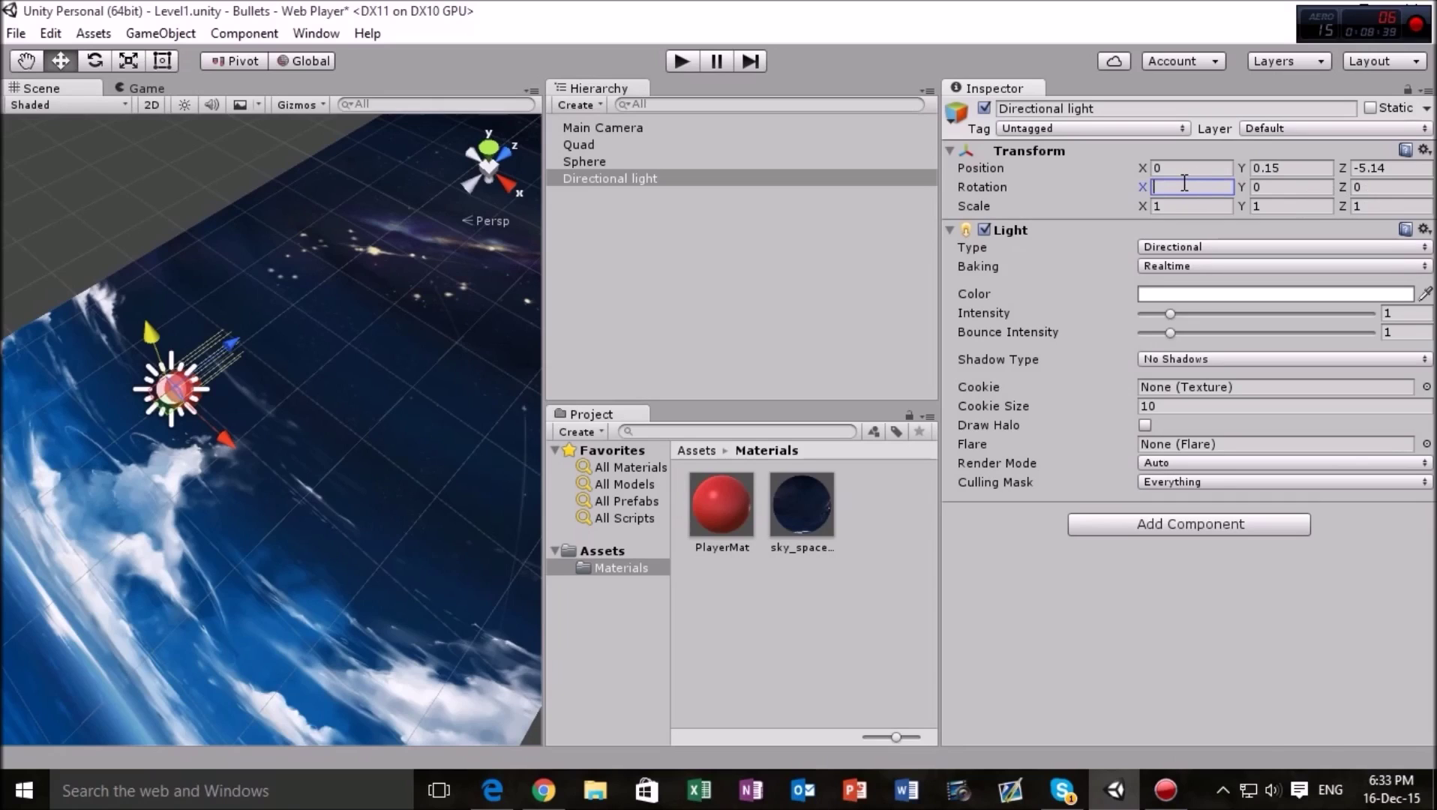
{"action": "type", "text": "10"}
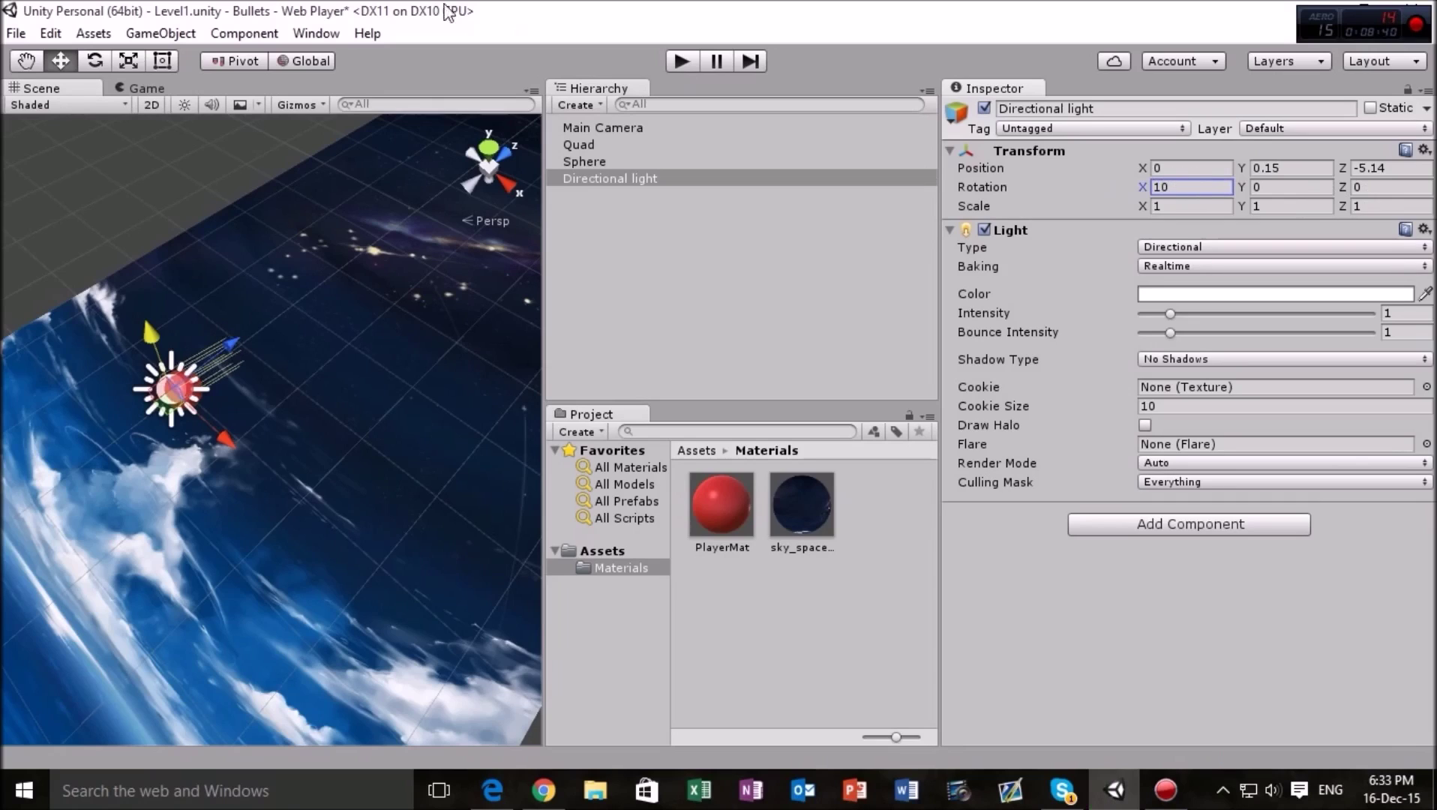
{"action": "left_click", "coordinate": [144, 88]}
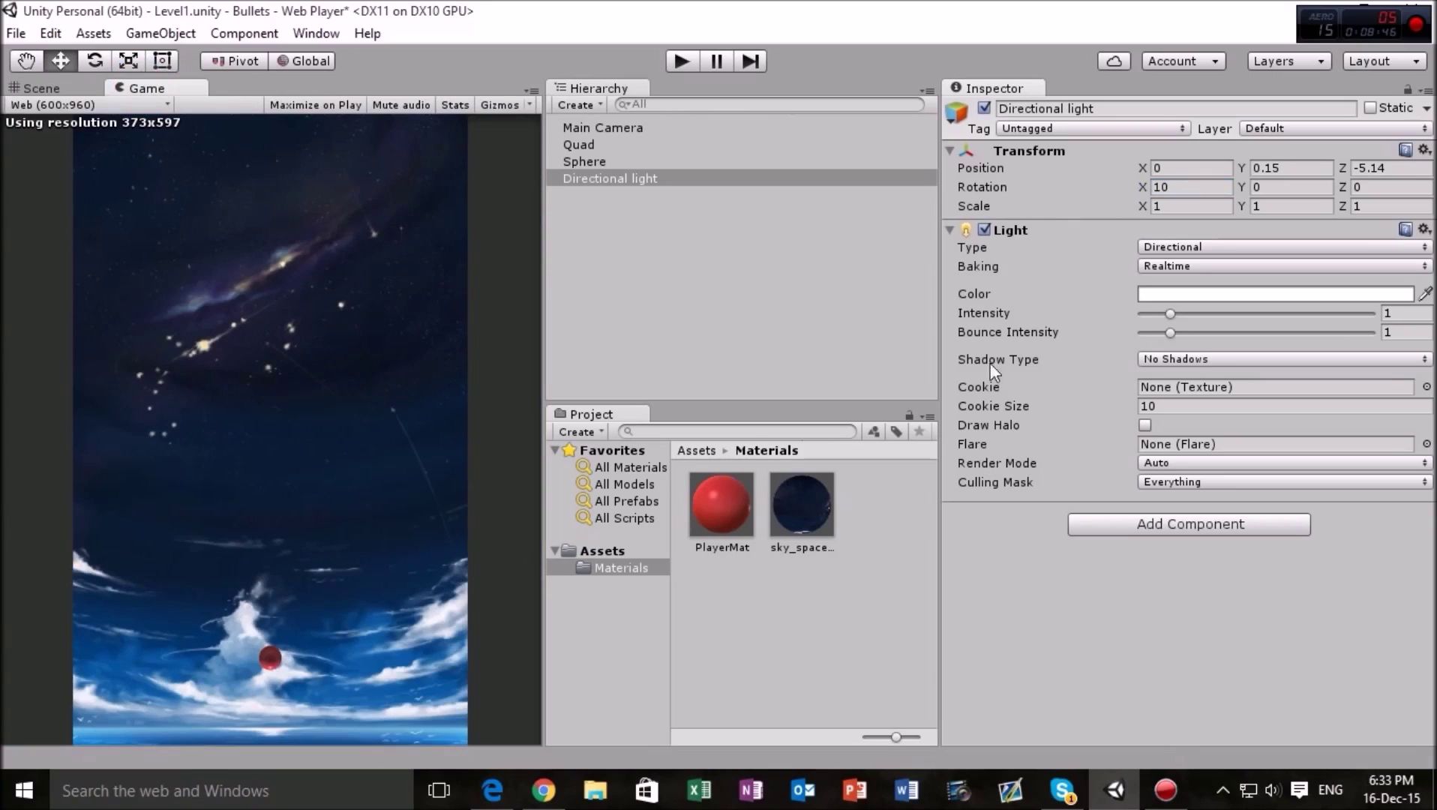
Step: Back in the Scene view, duplicate the directional light
{"action": "left_click", "coordinate": [41, 85]}
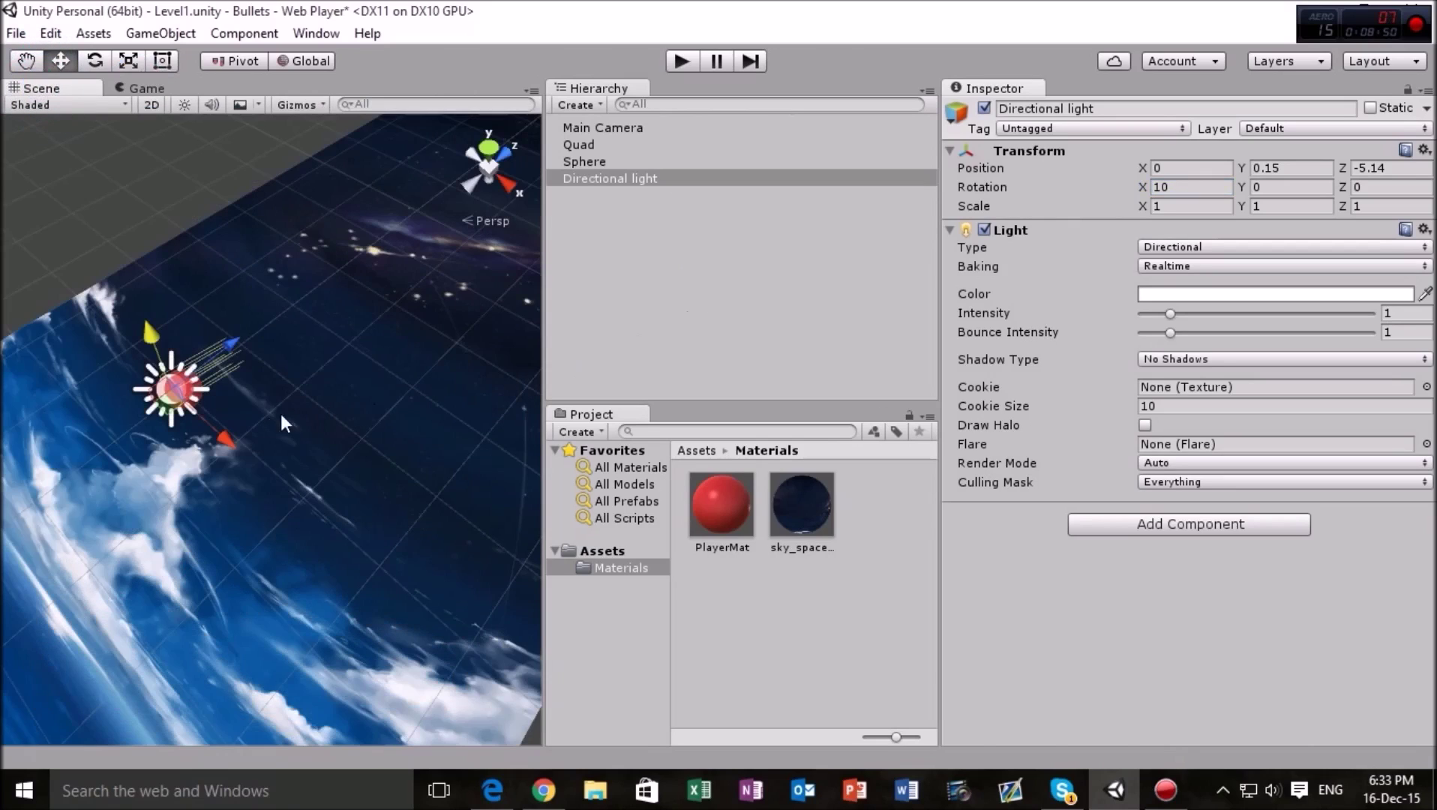
{"action": "left_click", "coordinate": [678, 181]}
{"action": "key", "text": "ctrl+d"}
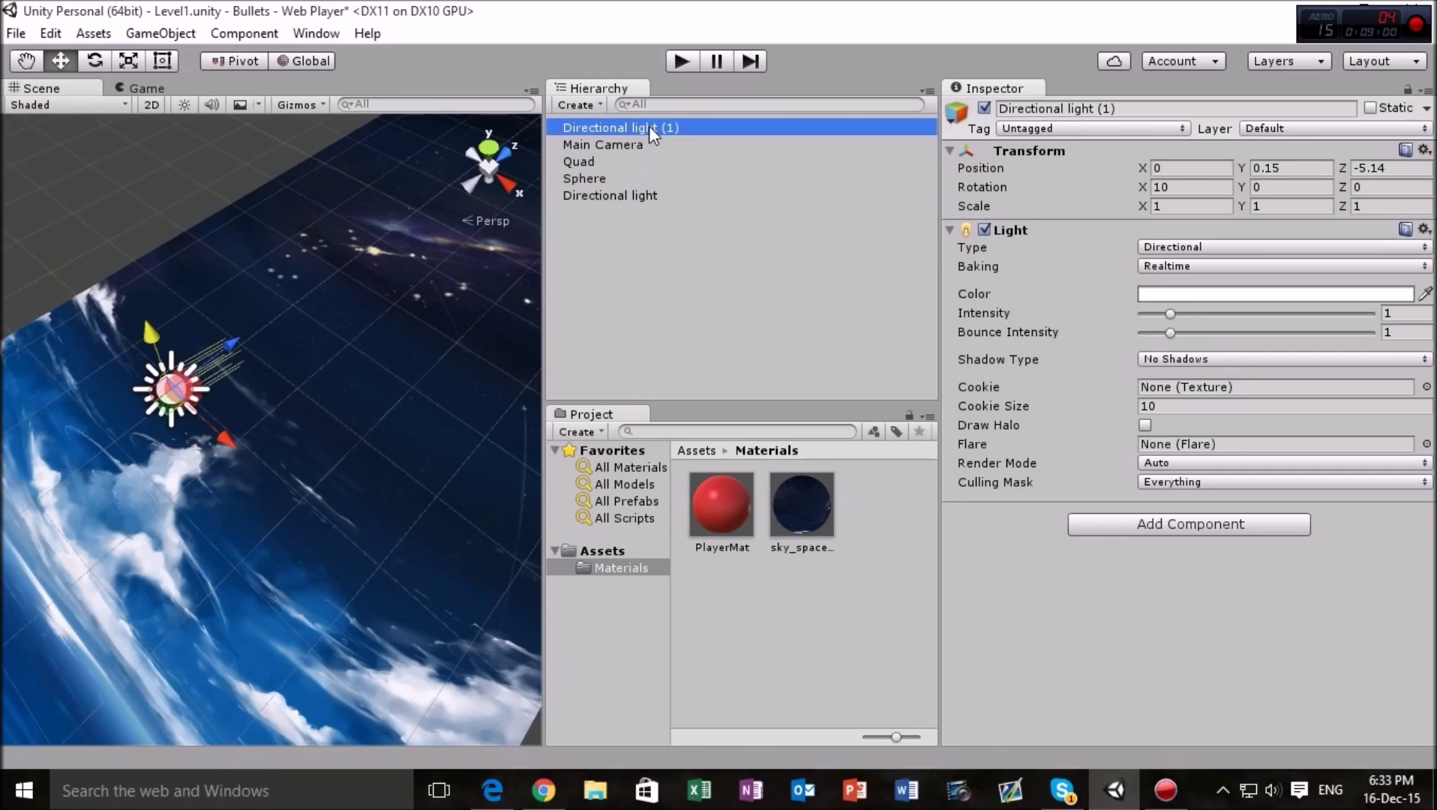
Step: Reset the duplicated light's transform and move the light along the Z axis to about -4.91, beside the sphere
{"action": "left_click", "coordinate": [1422, 150]}
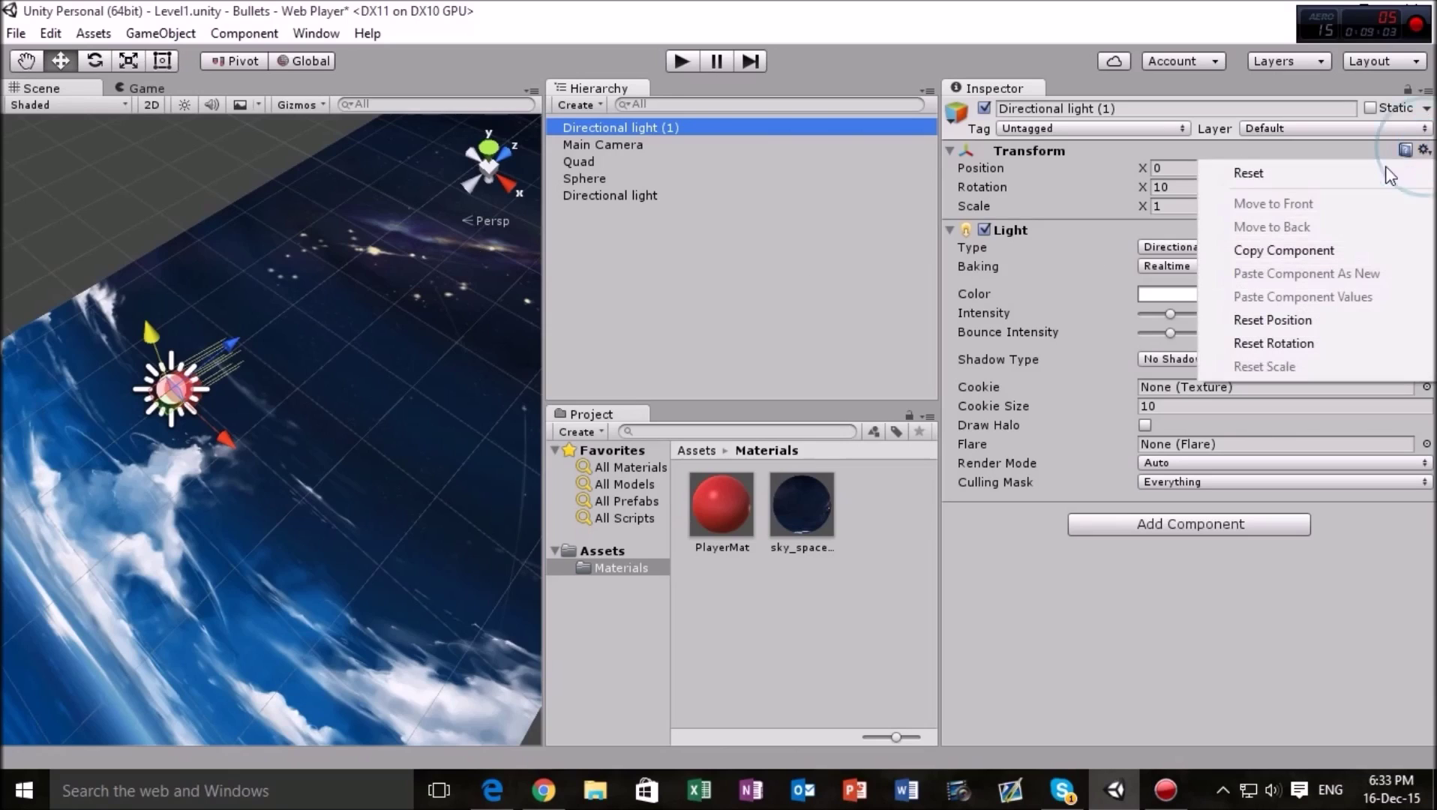
{"action": "left_click", "coordinate": [1307, 176]}
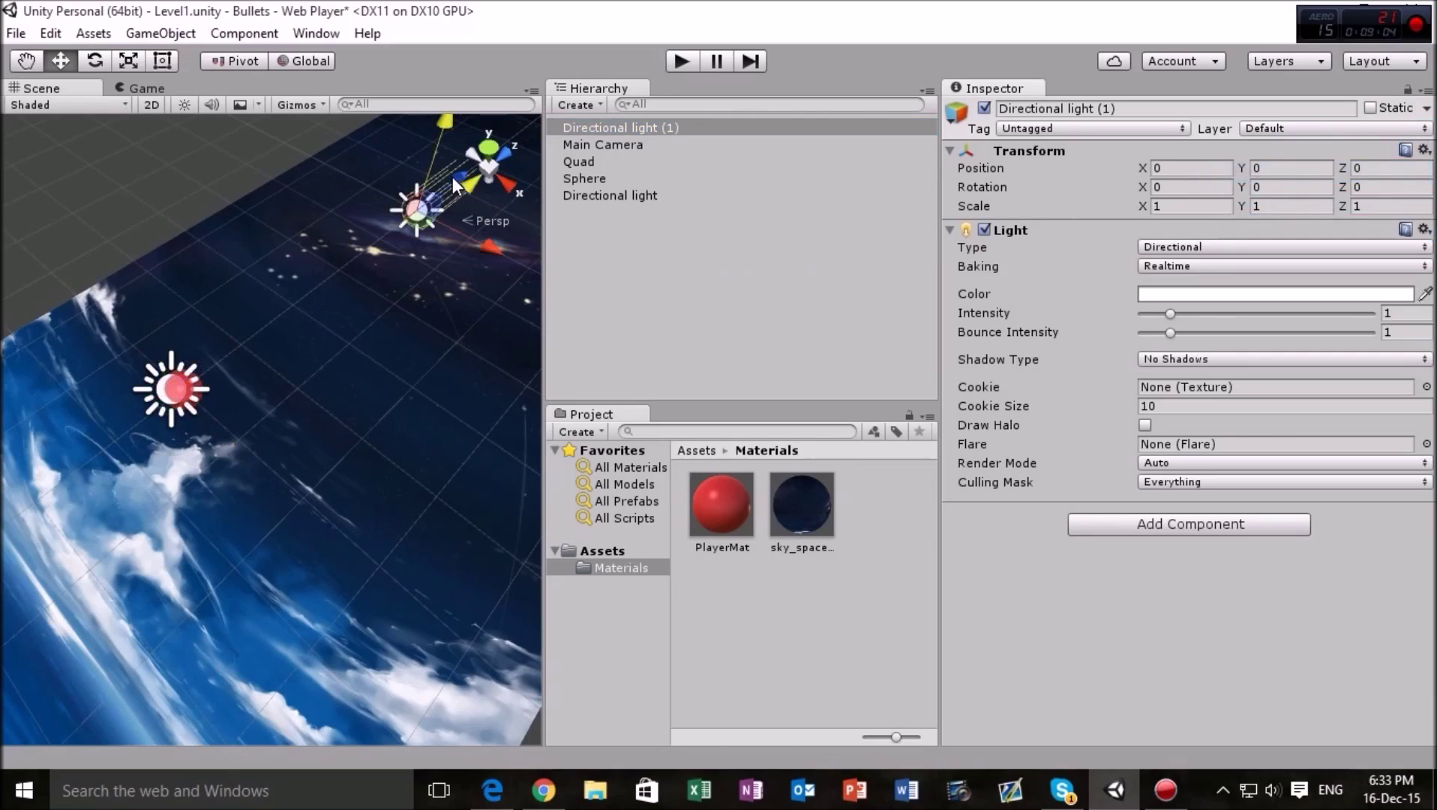
{"action": "left_click_drag", "start_coordinate": [452, 178], "coordinate": [280, 302]}
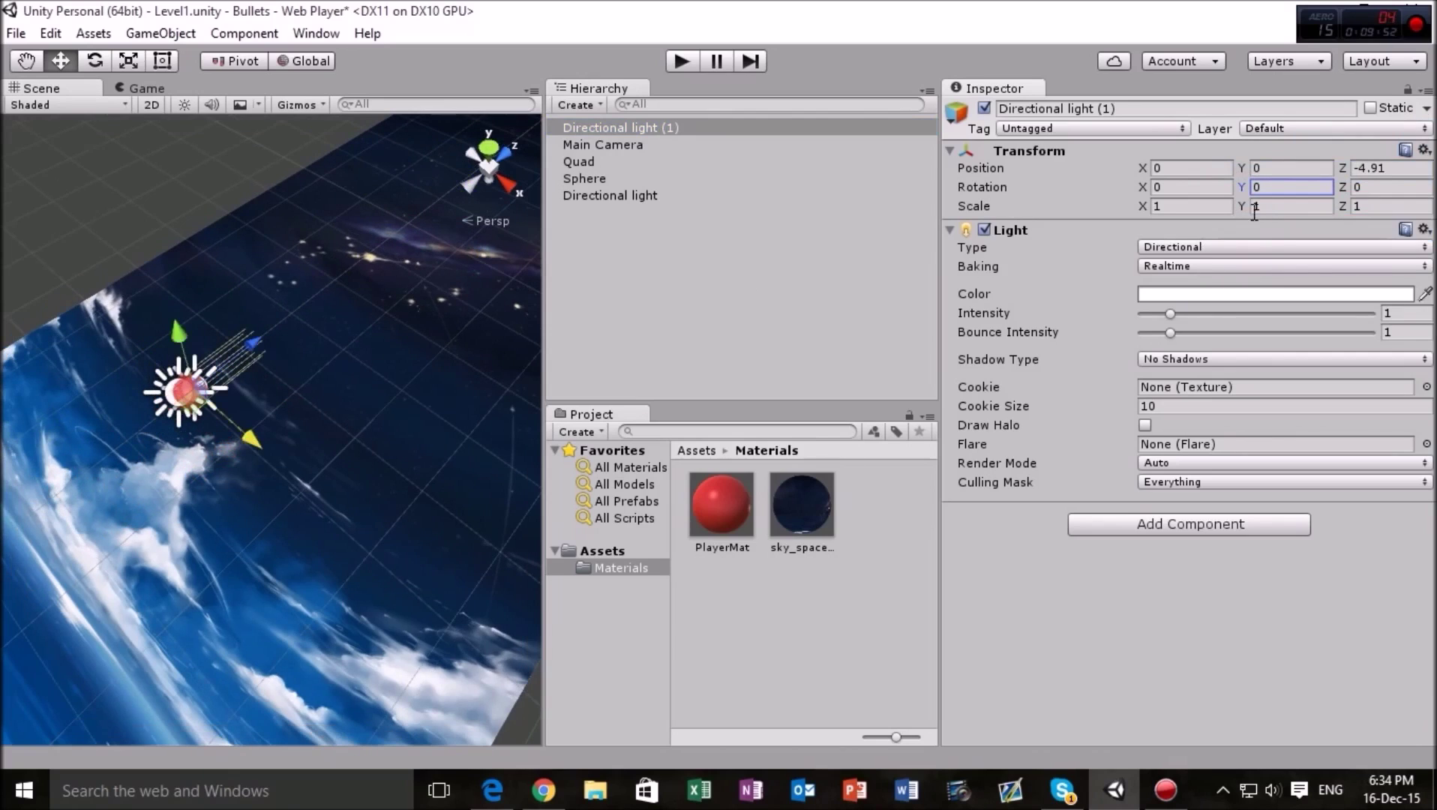
Step: Adjust the Y rotation of Directional light (1) while watching the sphere in the Game view, settling on -50
{"action": "left_click_drag", "start_coordinate": [1238, 187], "coordinate": [48, 145]}
{"action": "left_click", "coordinate": [126, 88]}
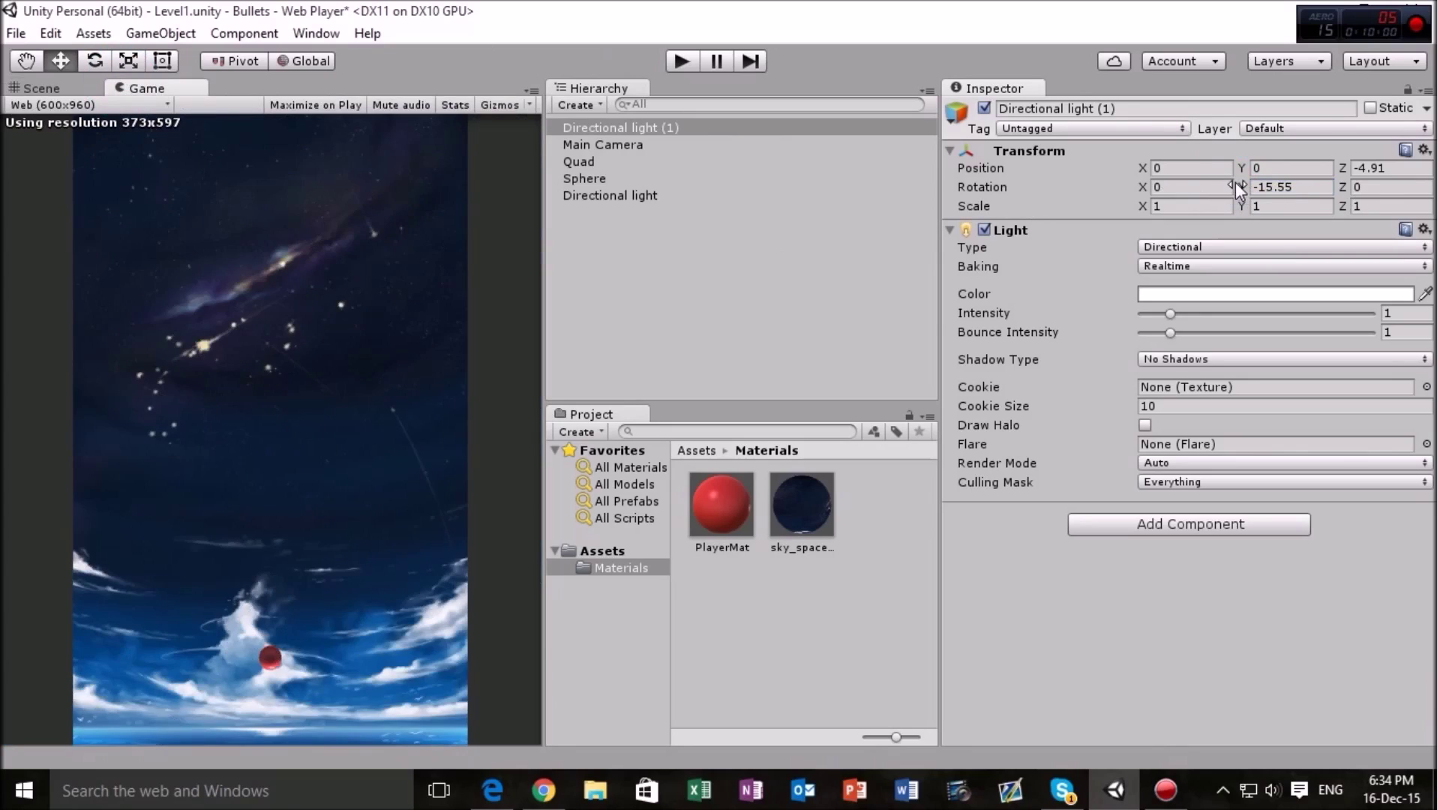
{"action": "left_click_drag", "start_coordinate": [1235, 182], "coordinate": [1132, 185]}
{"action": "left_click_drag", "start_coordinate": [1241, 189], "coordinate": [742, 232]}
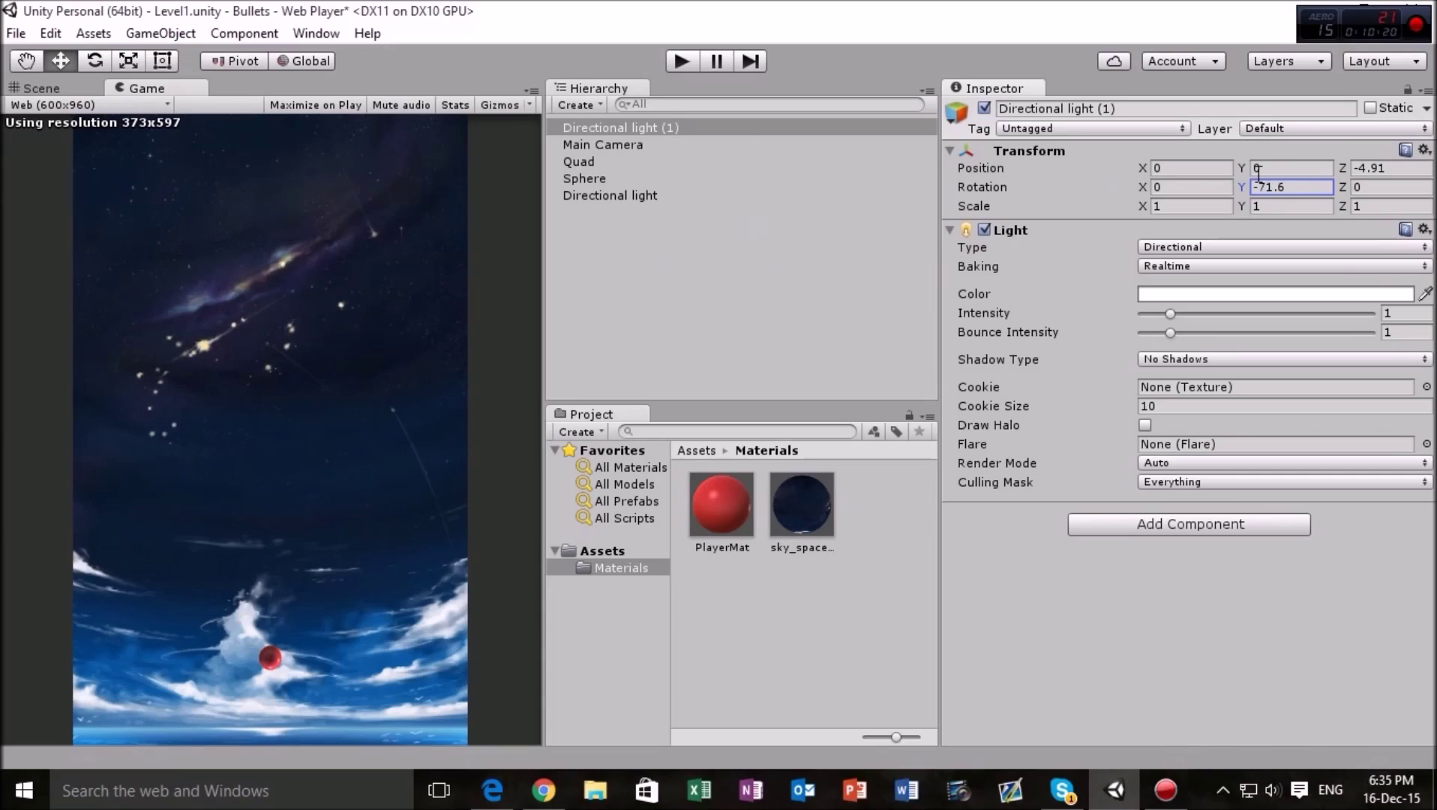
{"action": "left_click", "coordinate": [1304, 190]}
{"action": "type", "text": "70"}
{"action": "key", "text": "BackSpace"}
{"action": "key", "text": "BackSpace"}
{"action": "type", "text": "-70"}
{"action": "left_click_drag", "start_coordinate": [1237, 182], "coordinate": [1302, 181]}
{"action": "key", "text": "BackSpace"}
{"action": "type", "text": "-50"}
Step: Duplicate Directional light (1) and set the copy's Y rotation to 50
{"action": "left_click", "coordinate": [637, 126]}
{"action": "key", "text": "ctrl+d"}
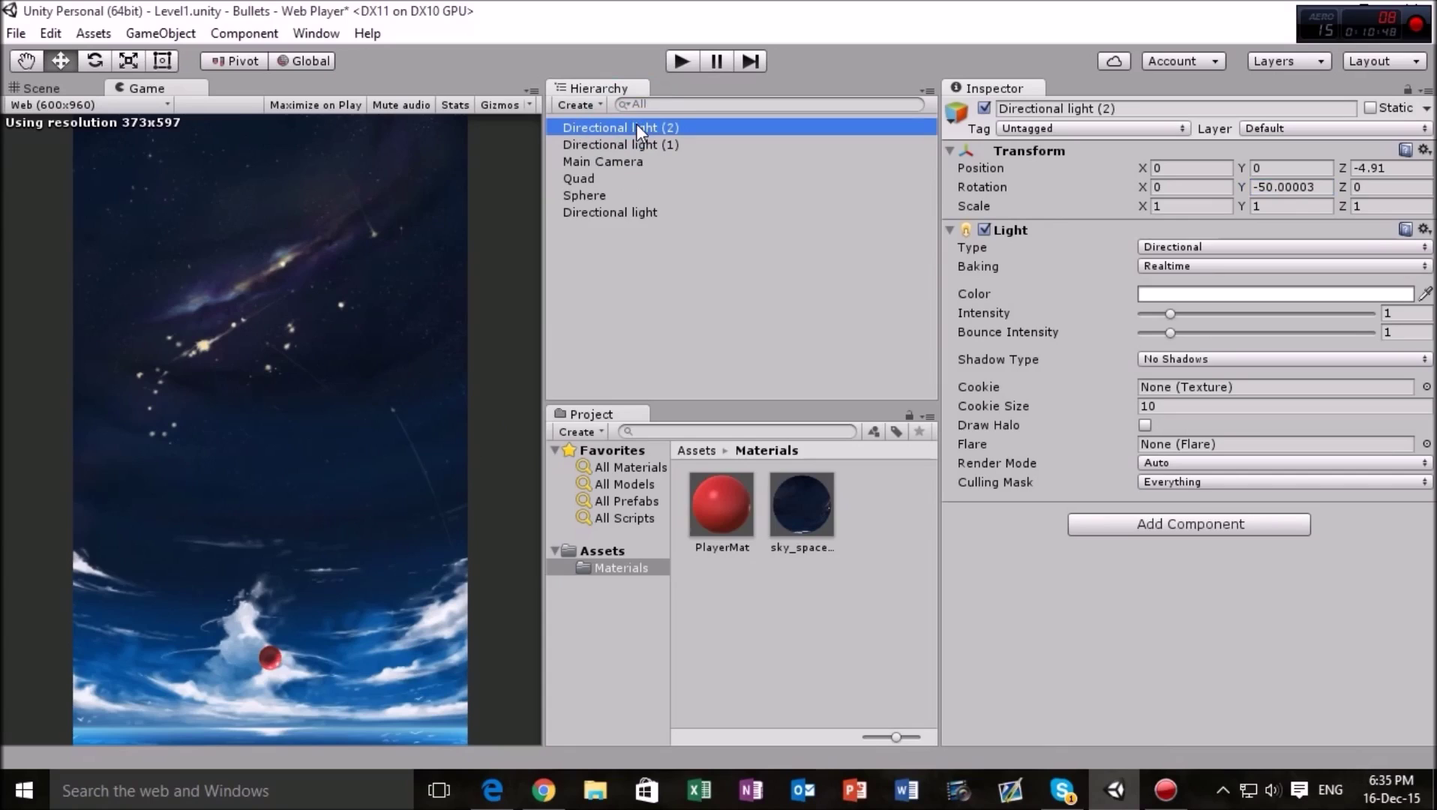
{"action": "left_click", "coordinate": [1305, 186]}
{"action": "type", "text": "50"}
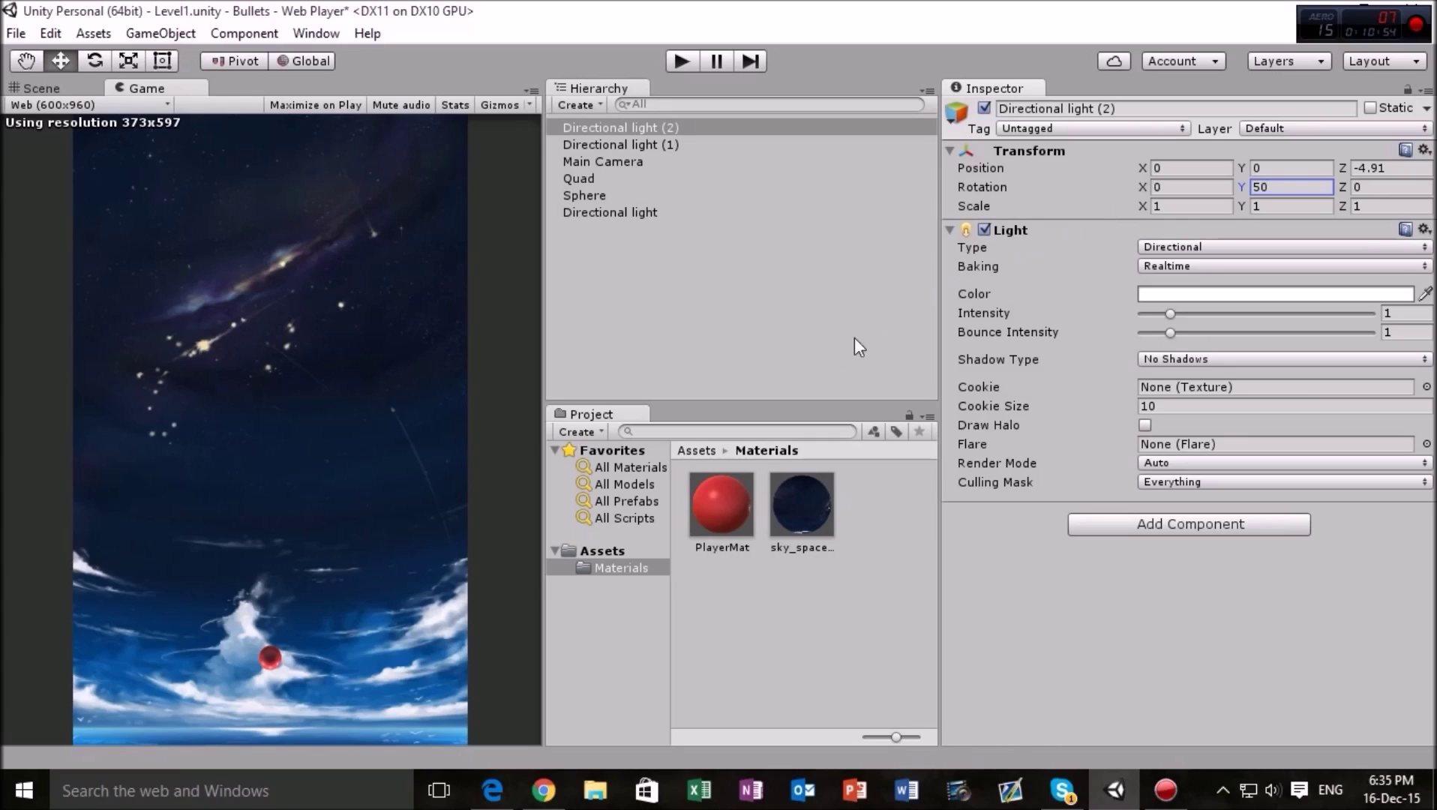
Step: Set the original Directional light's color to a blue sampled from the lower part of the sky background in the Game view
{"action": "left_click", "coordinate": [602, 211]}
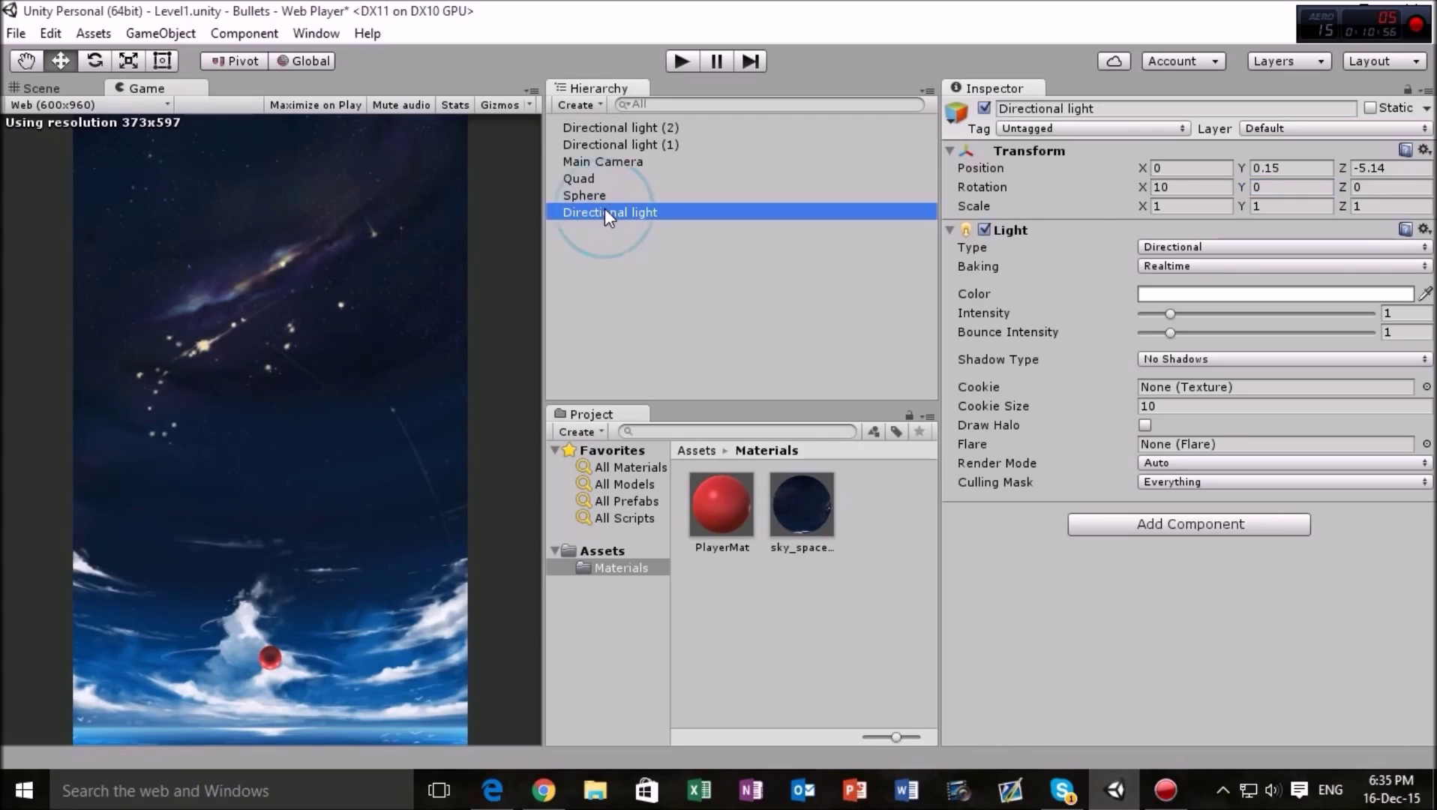
{"action": "left_click", "coordinate": [1275, 291]}
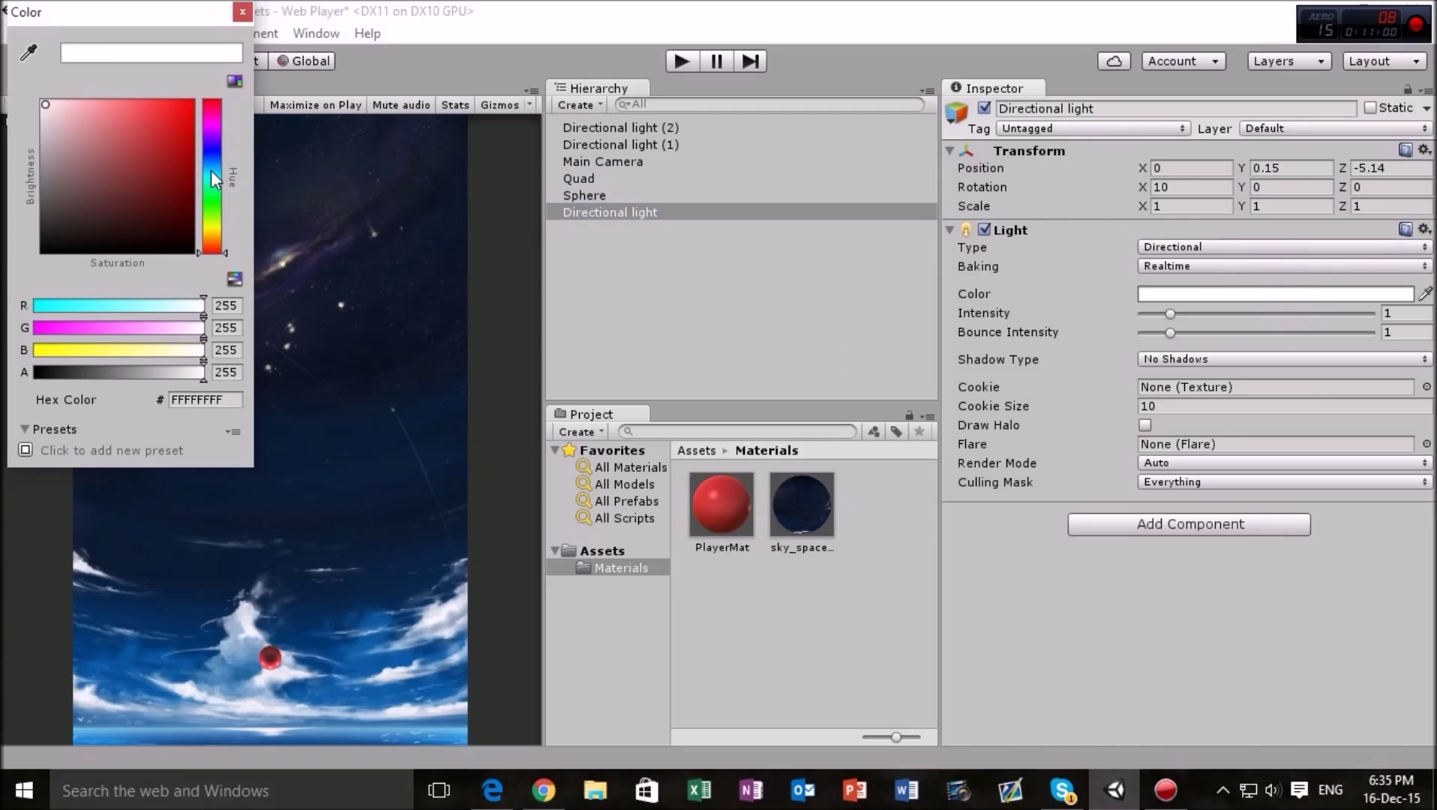
{"action": "left_click", "coordinate": [1424, 298]}
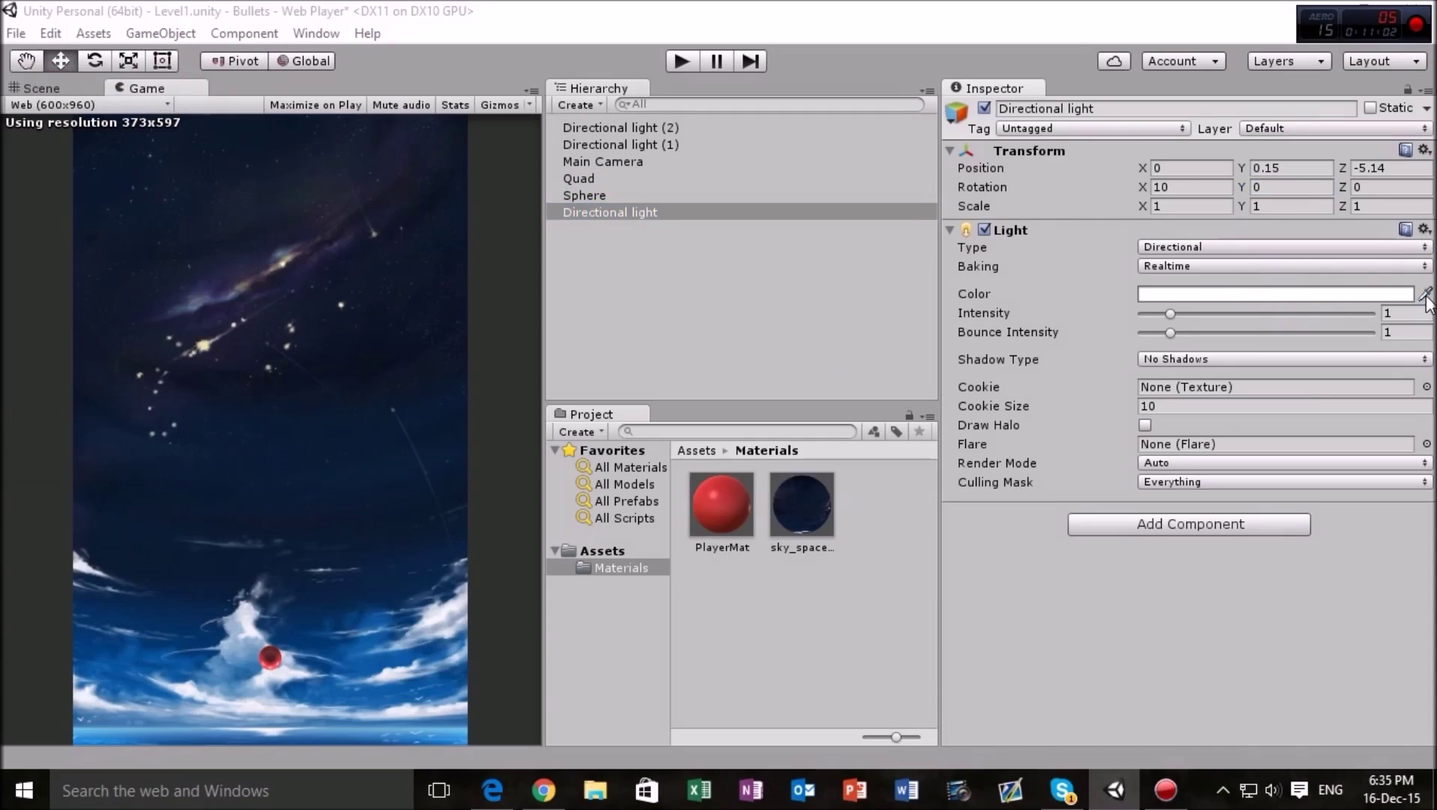
{"action": "left_click", "coordinate": [1425, 298]}
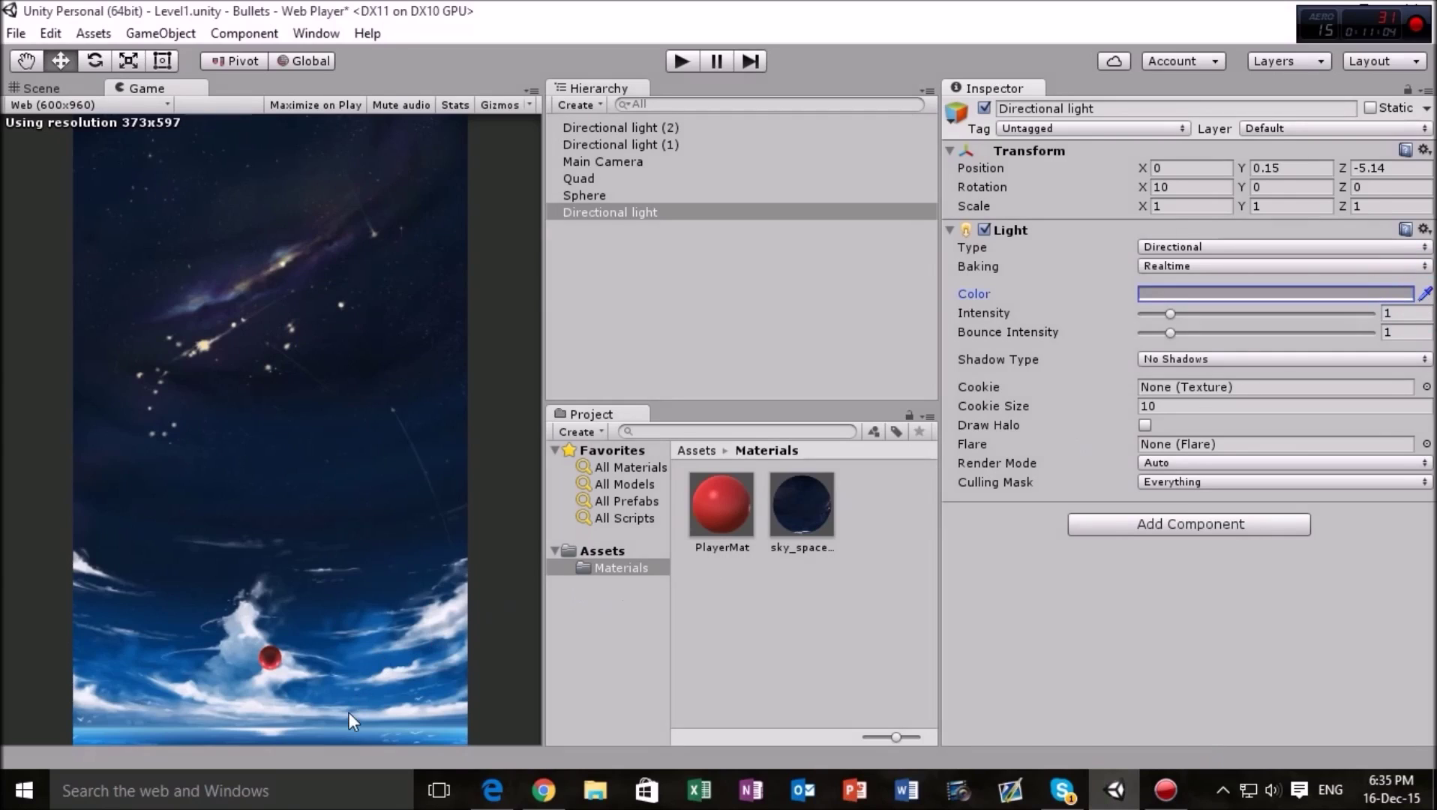
{"action": "left_click", "coordinate": [1425, 298]}
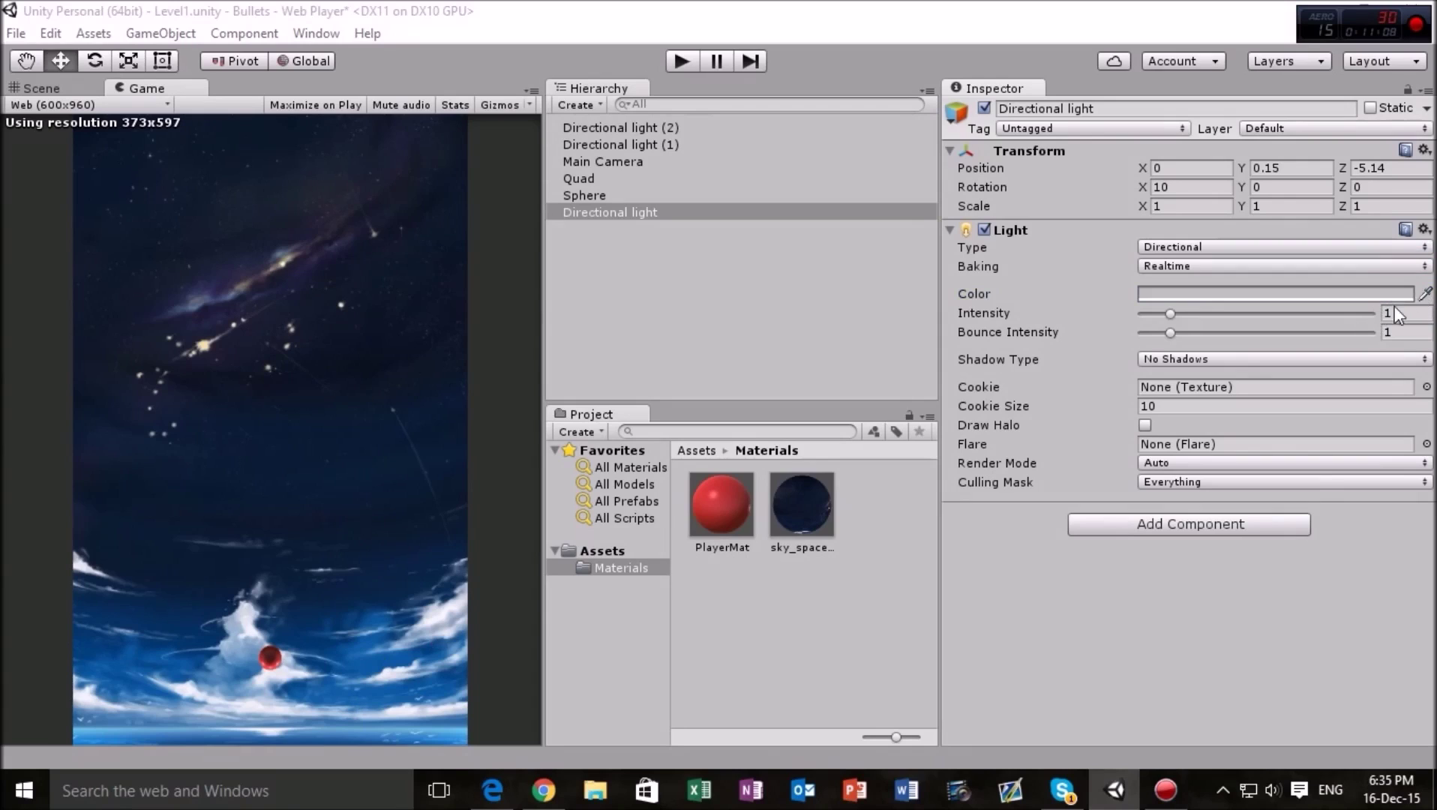
{"action": "left_click", "coordinate": [1420, 298]}
{"action": "left_click", "coordinate": [1421, 298]}
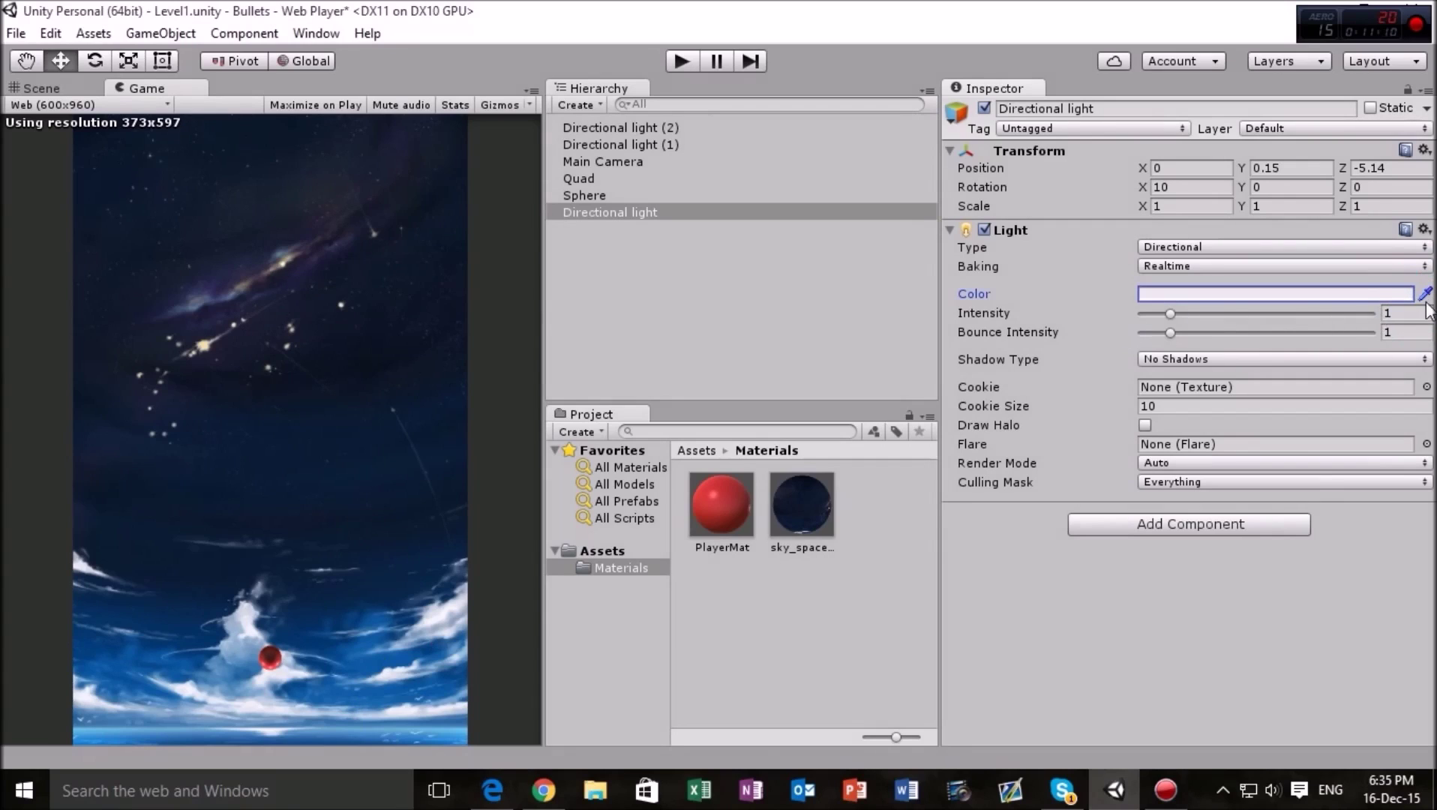
{"action": "left_click", "coordinate": [1198, 300]}
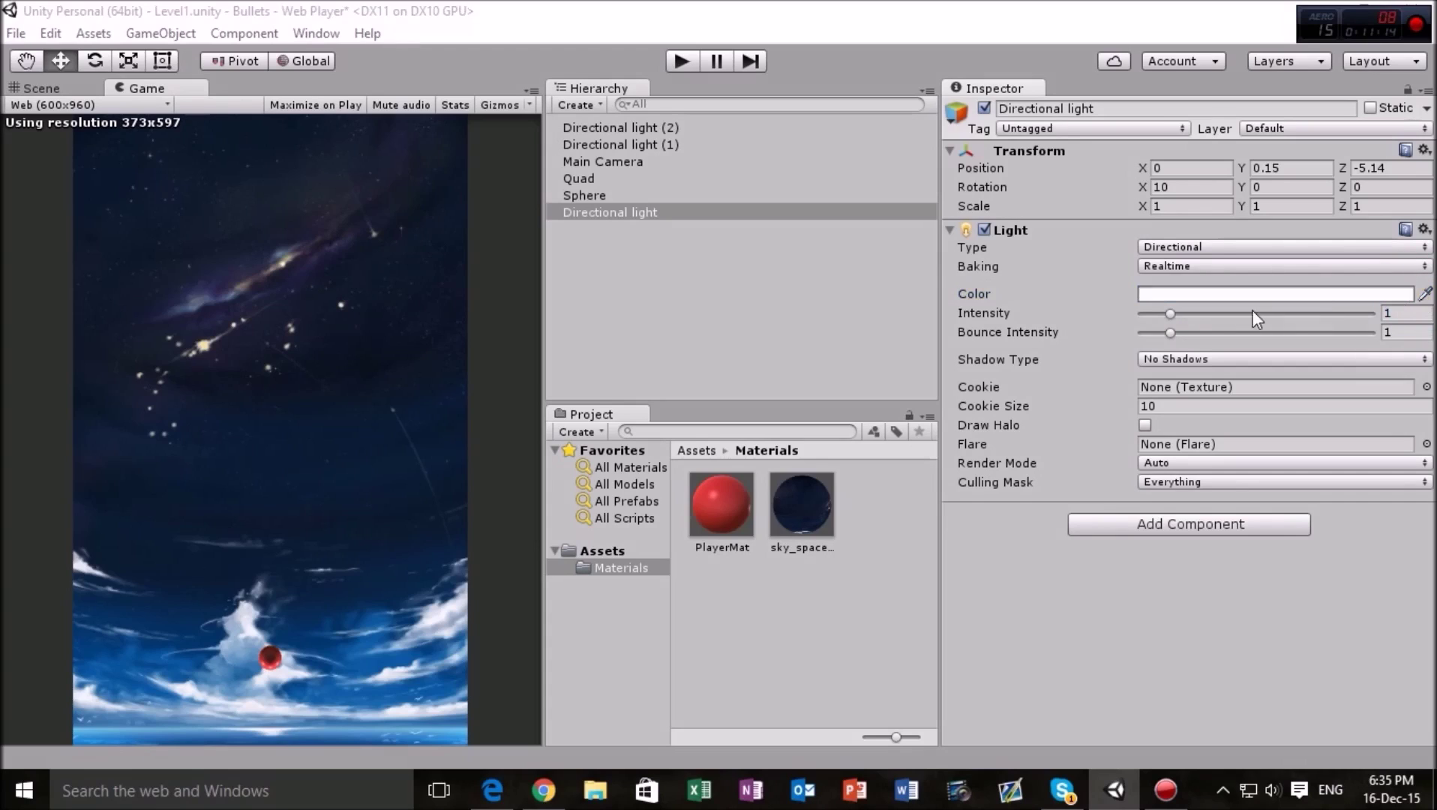
{"action": "left_click", "coordinate": [1053, 351]}
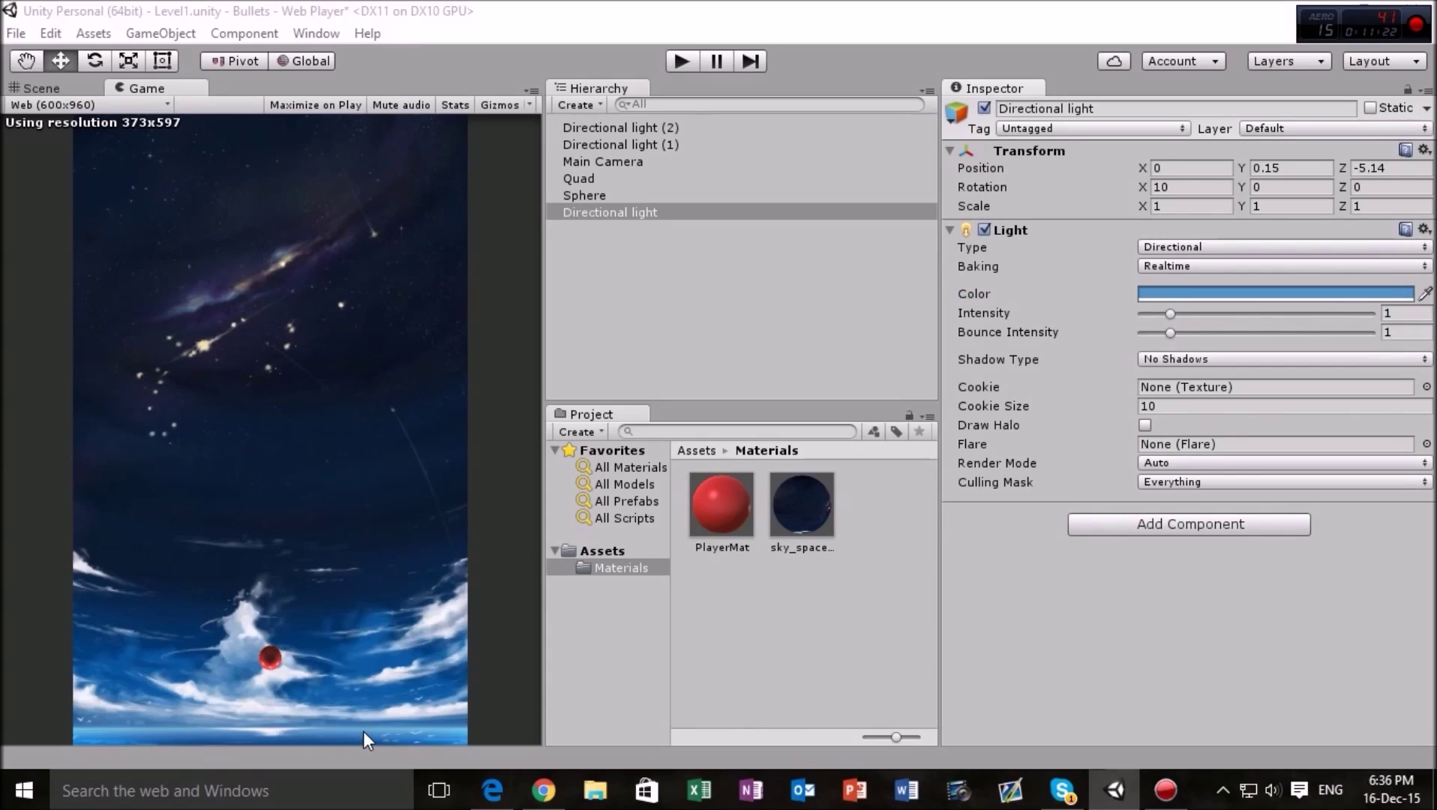
{"action": "left_click", "coordinate": [362, 730]}
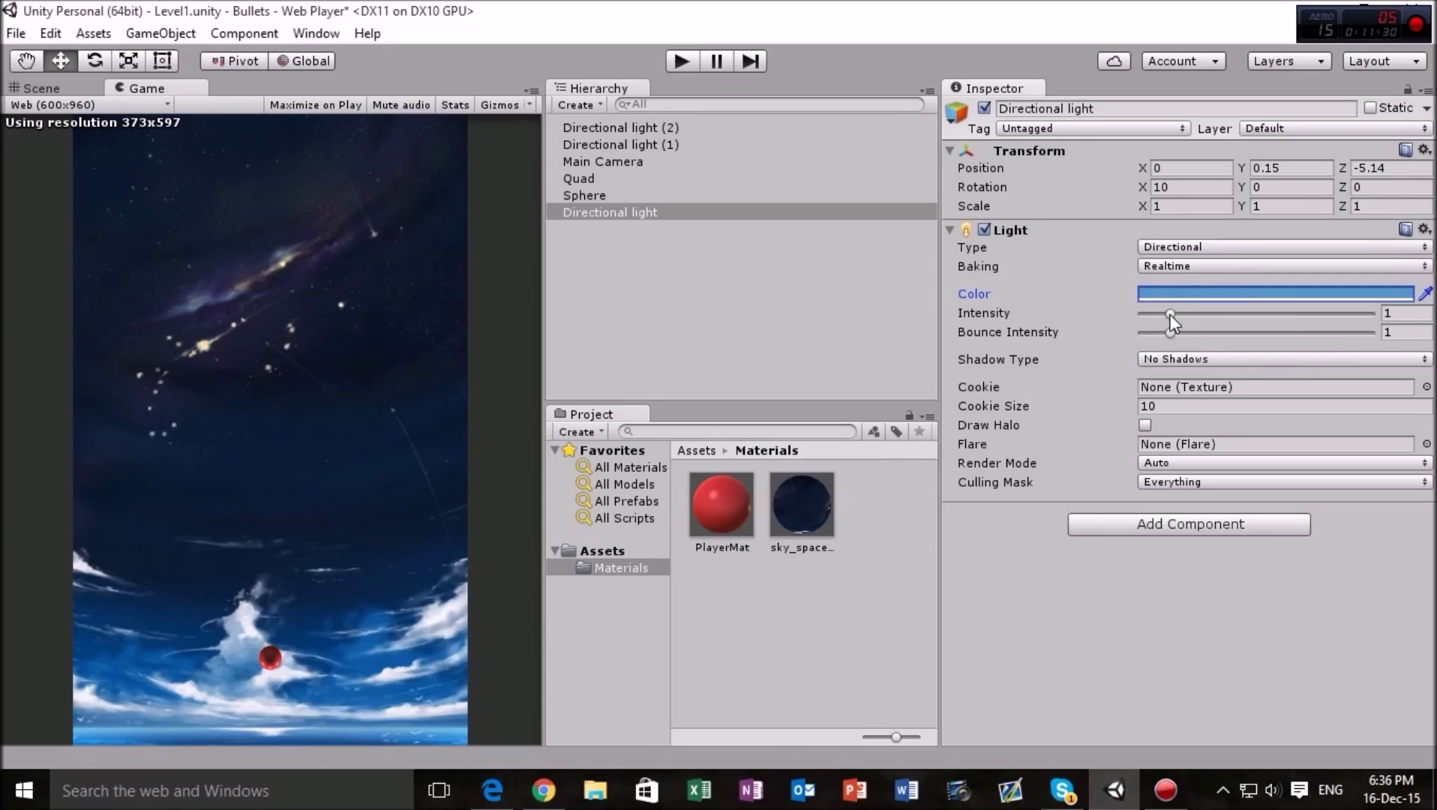
Step: Raise the original Directional light's intensity to about 2.62 and inspect the lights around the sphere in the Scene view
{"action": "left_click_drag", "start_coordinate": [1170, 313], "coordinate": [1213, 312]}
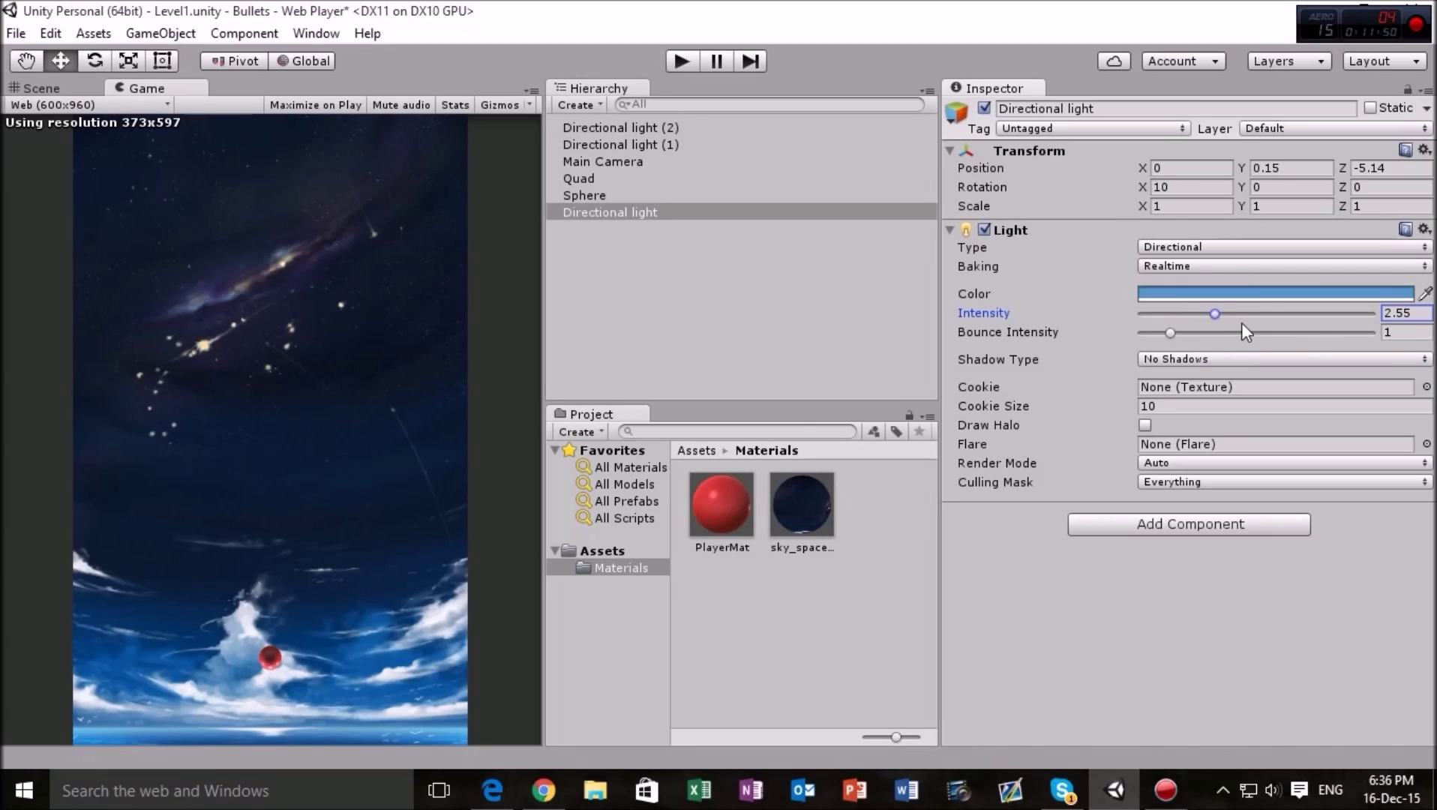
{"action": "left_click_drag", "start_coordinate": [1217, 315], "coordinate": [1216, 314]}
{"action": "left_click", "coordinate": [30, 87]}
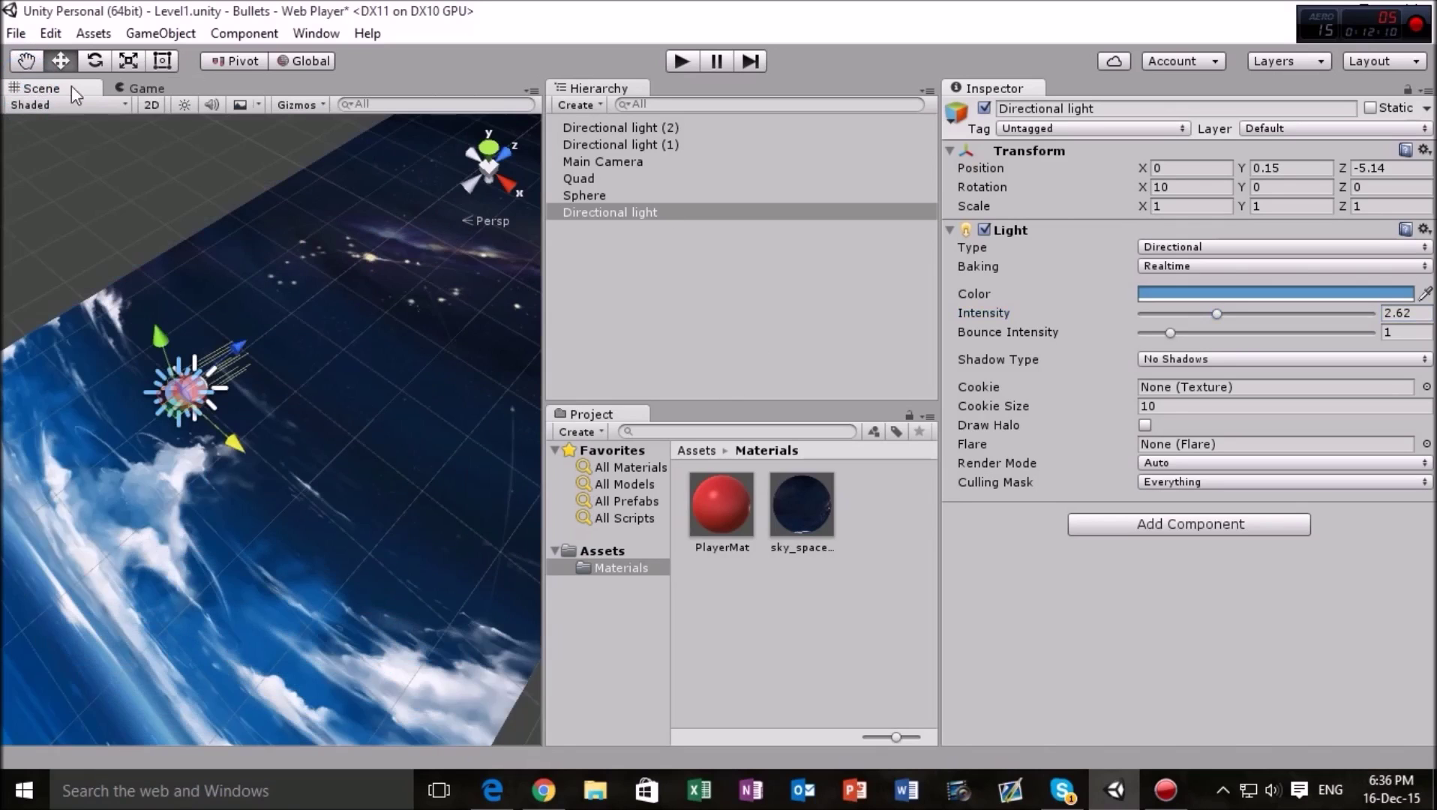
{"action": "scroll", "coordinate": [327, 305], "scroll_direction": "up", "scroll_amount": 3}
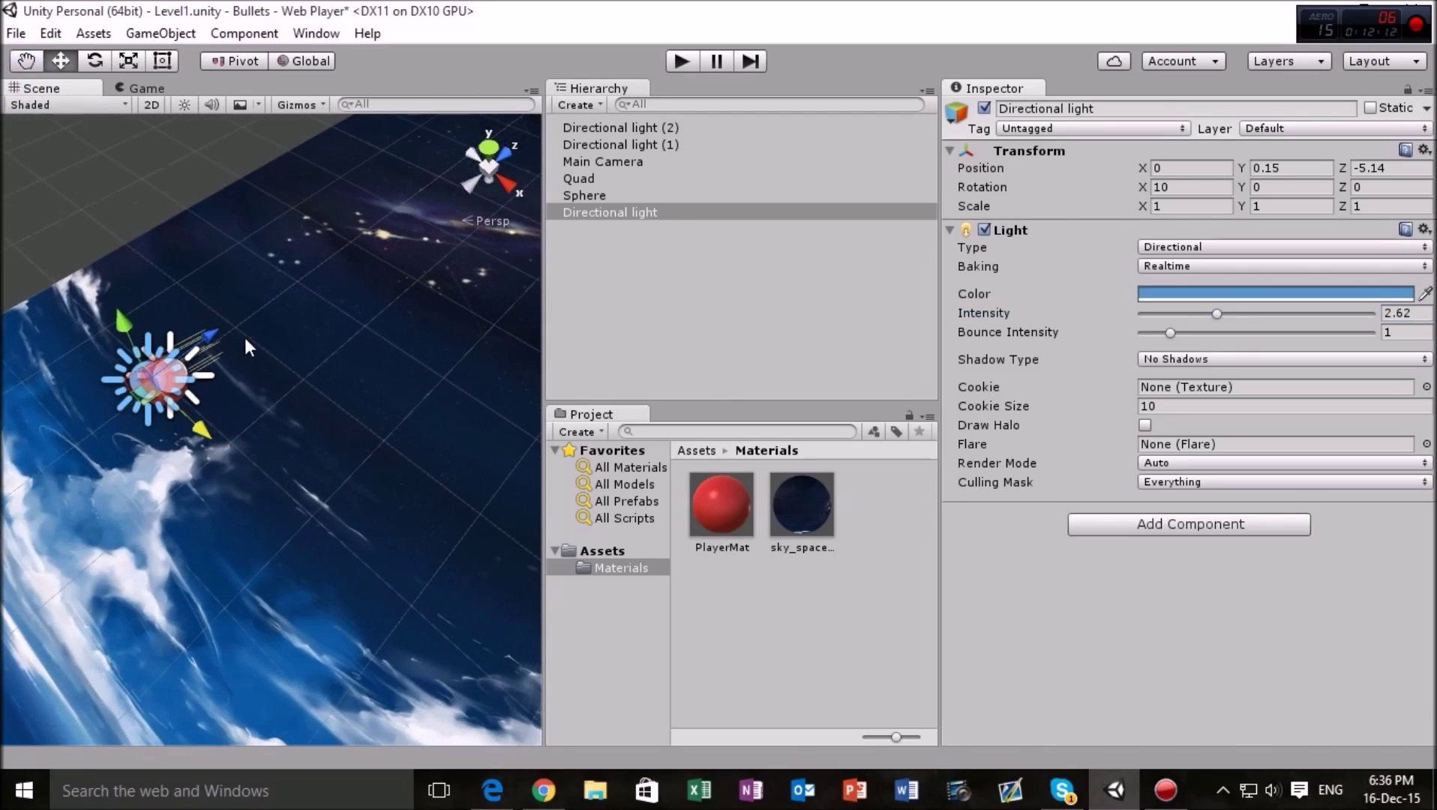
{"action": "middle_click_drag", "start_coordinate": [245, 338], "coordinate": [283, 342]}
{"action": "left_click_drag", "start_coordinate": [283, 342], "coordinate": [344, 337], "text": "alt"}
{"action": "middle_click_drag", "start_coordinate": [425, 348], "coordinate": [412, 376]}
{"action": "left_click", "coordinate": [141, 89]}
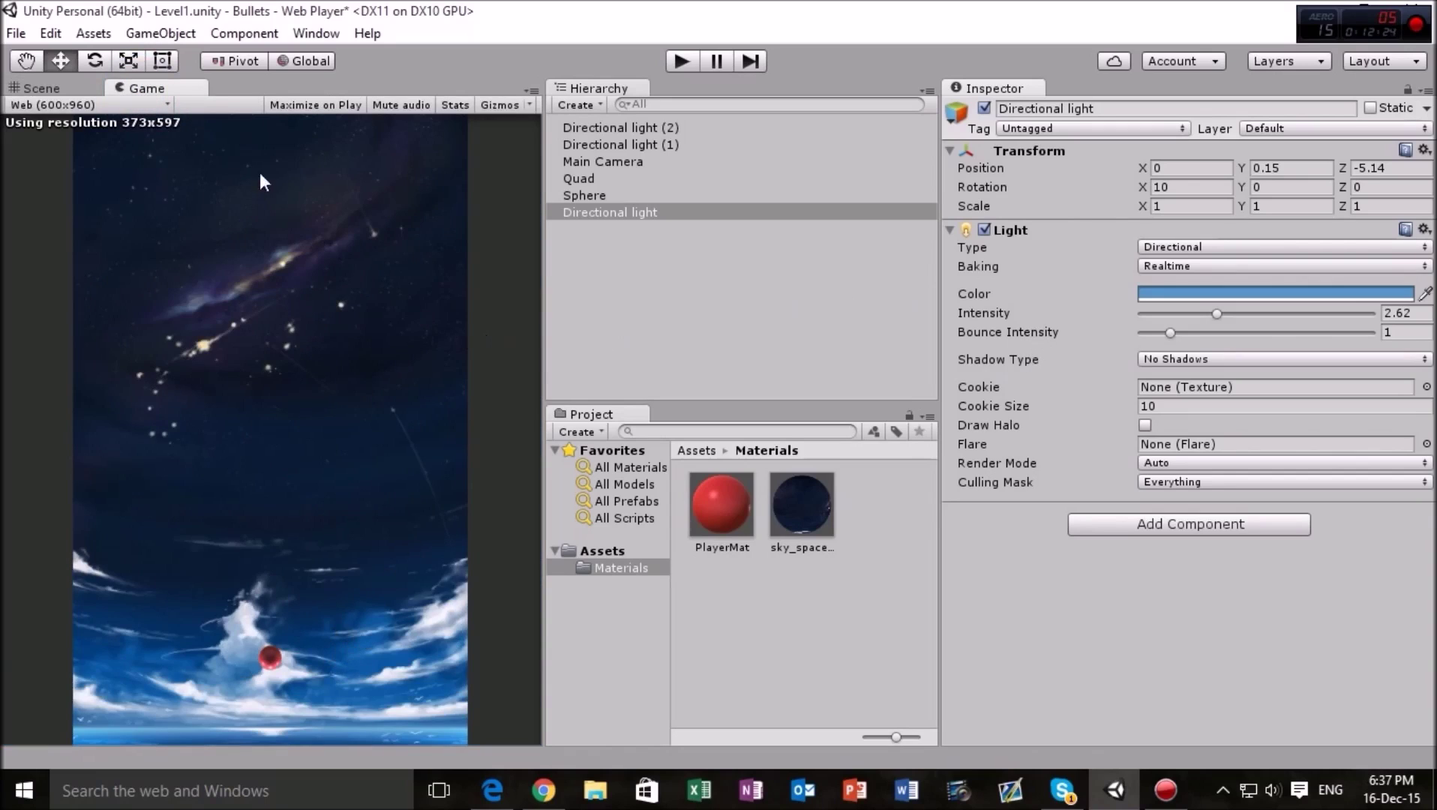
Step: Duplicate Directional light (2) and set the copy's Y rotation to 180
{"action": "left_click", "coordinate": [647, 128]}
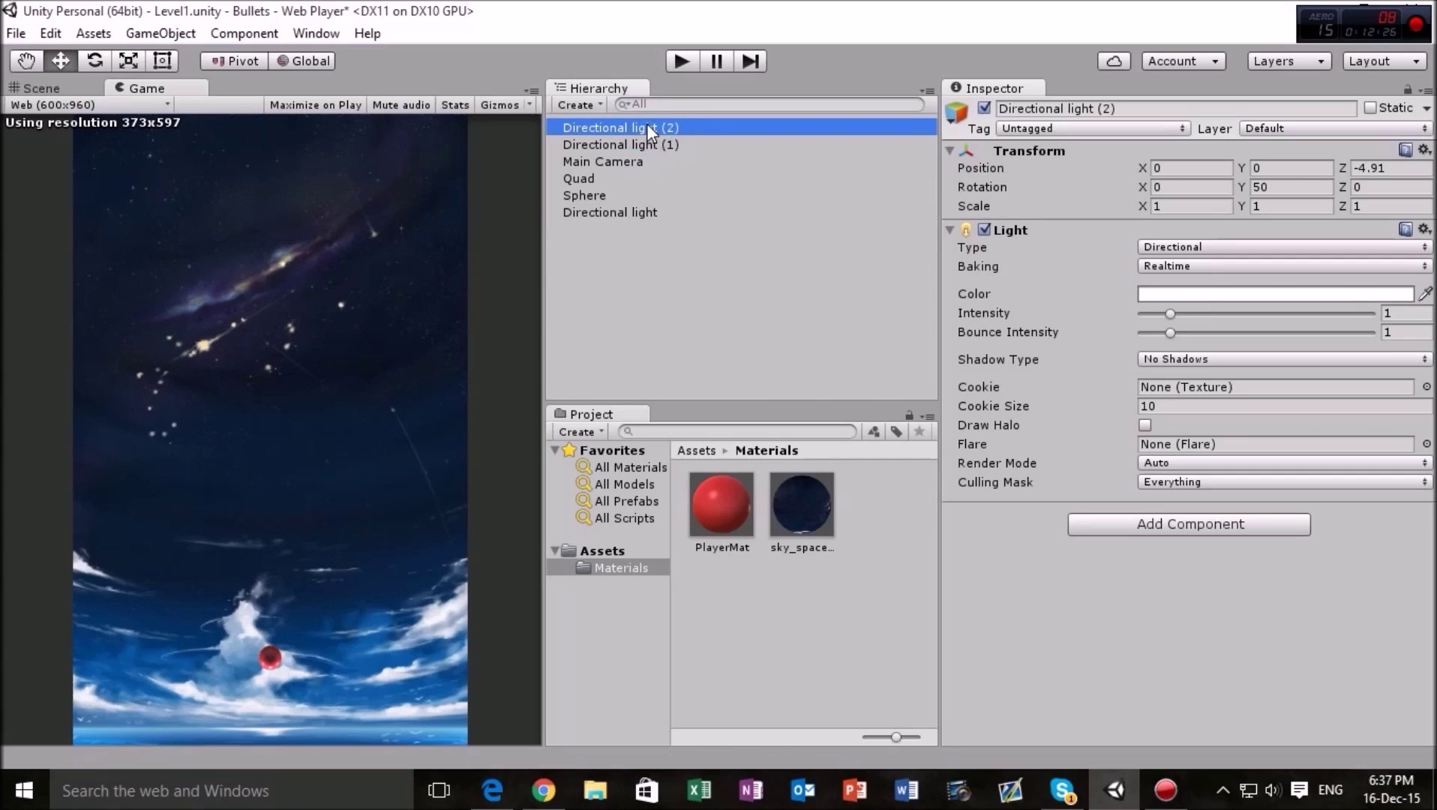
{"action": "key", "text": "ctrl+d"}
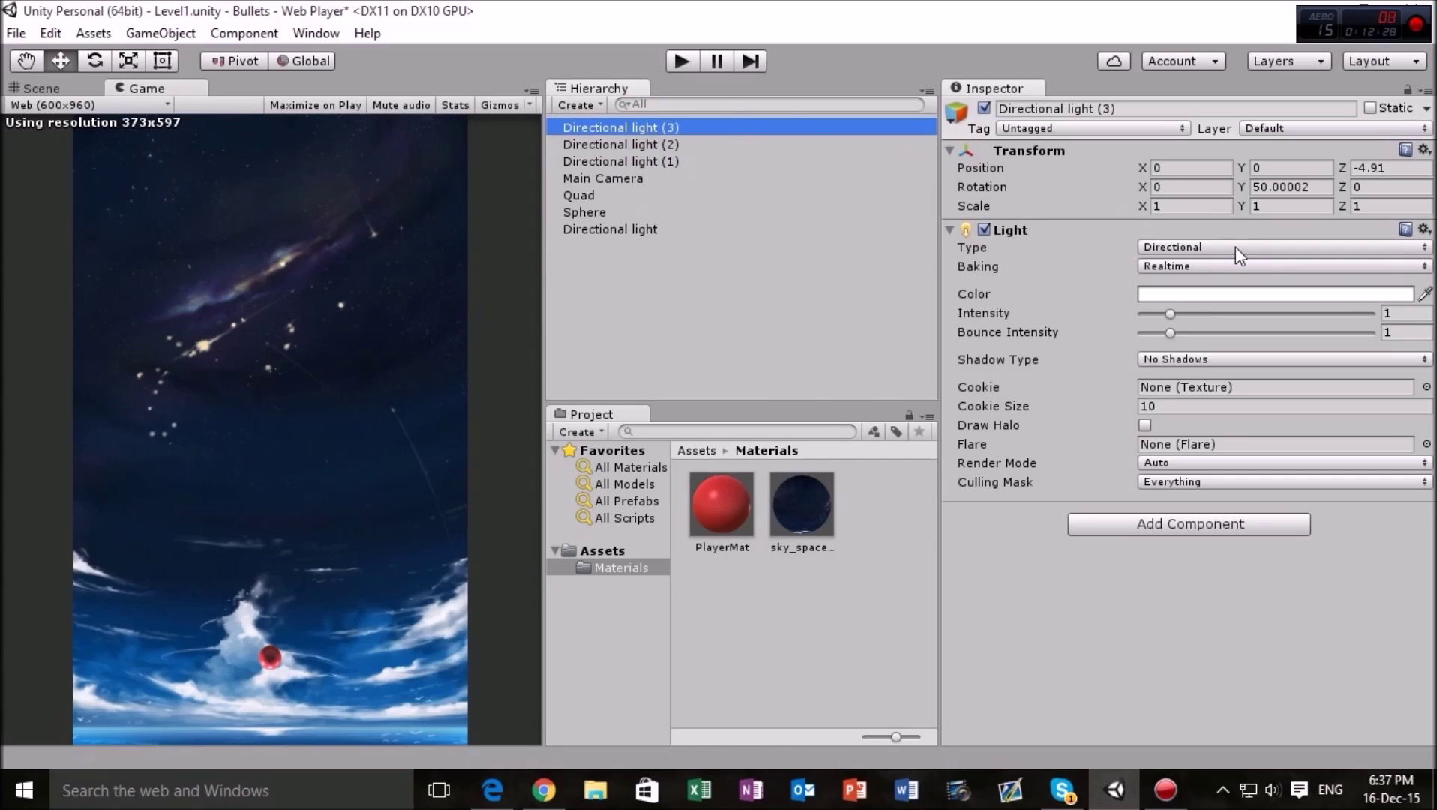
{"action": "left_click", "coordinate": [34, 103]}
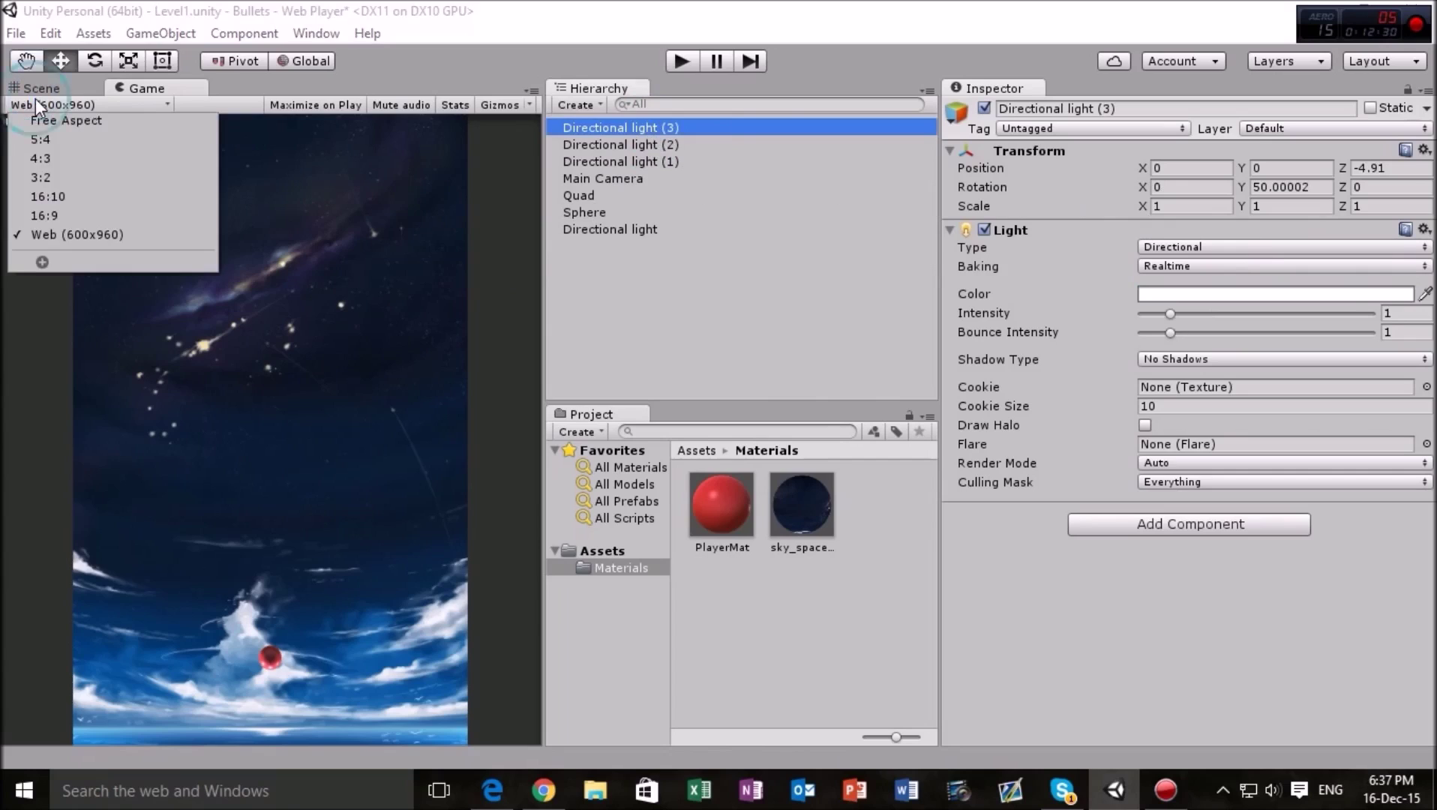
{"action": "left_click", "coordinate": [44, 88]}
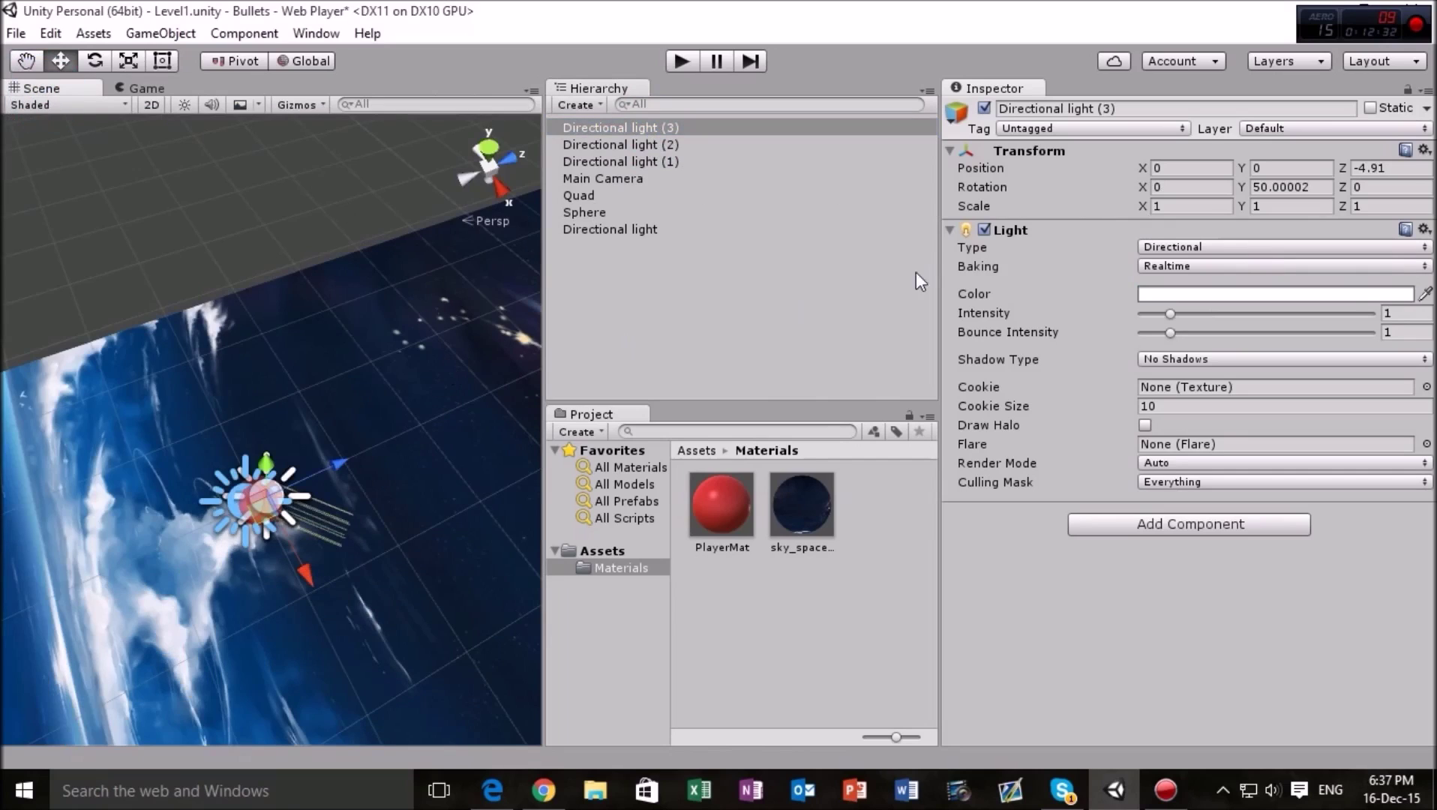
{"action": "left_click", "coordinate": [1275, 186]}
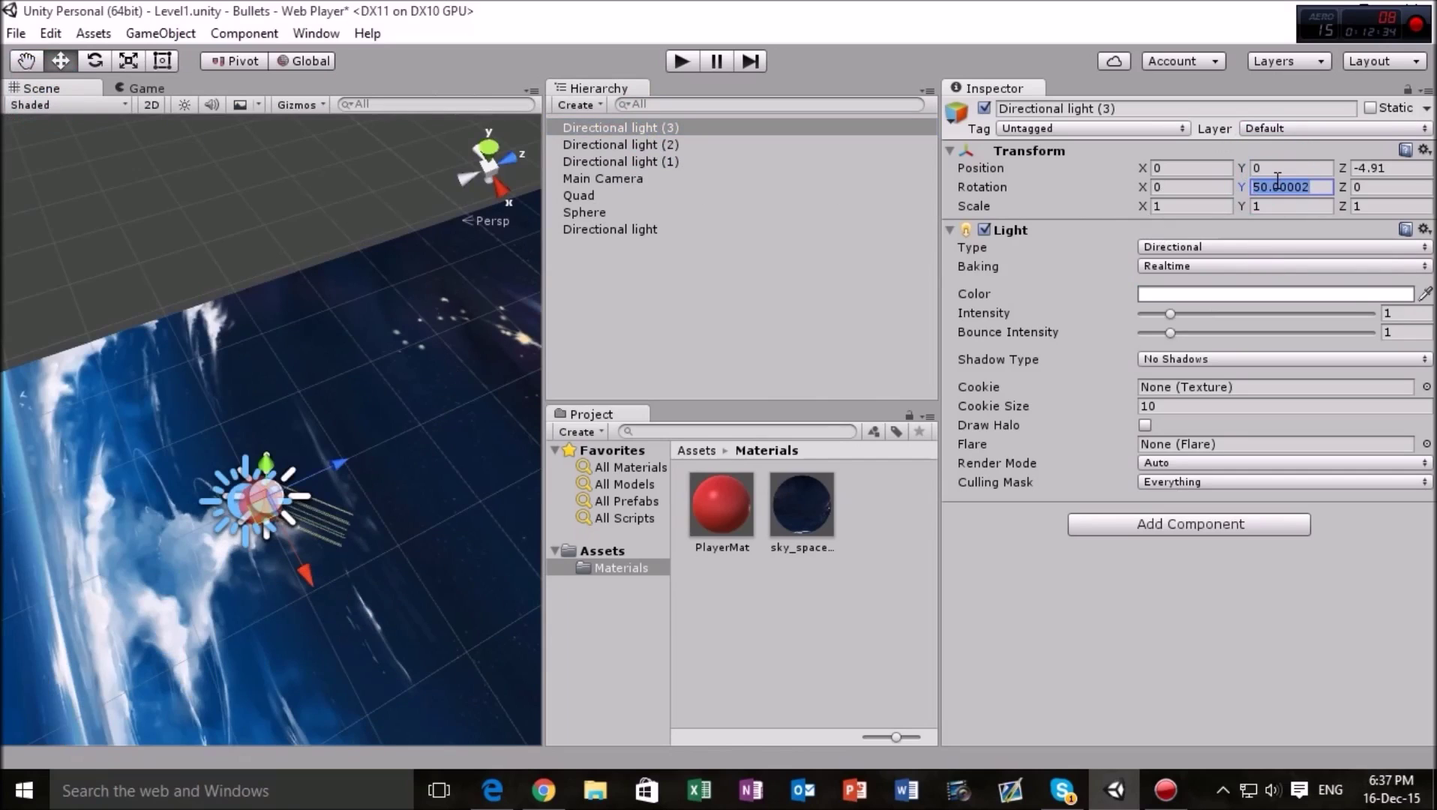
{"action": "type", "text": "180"}
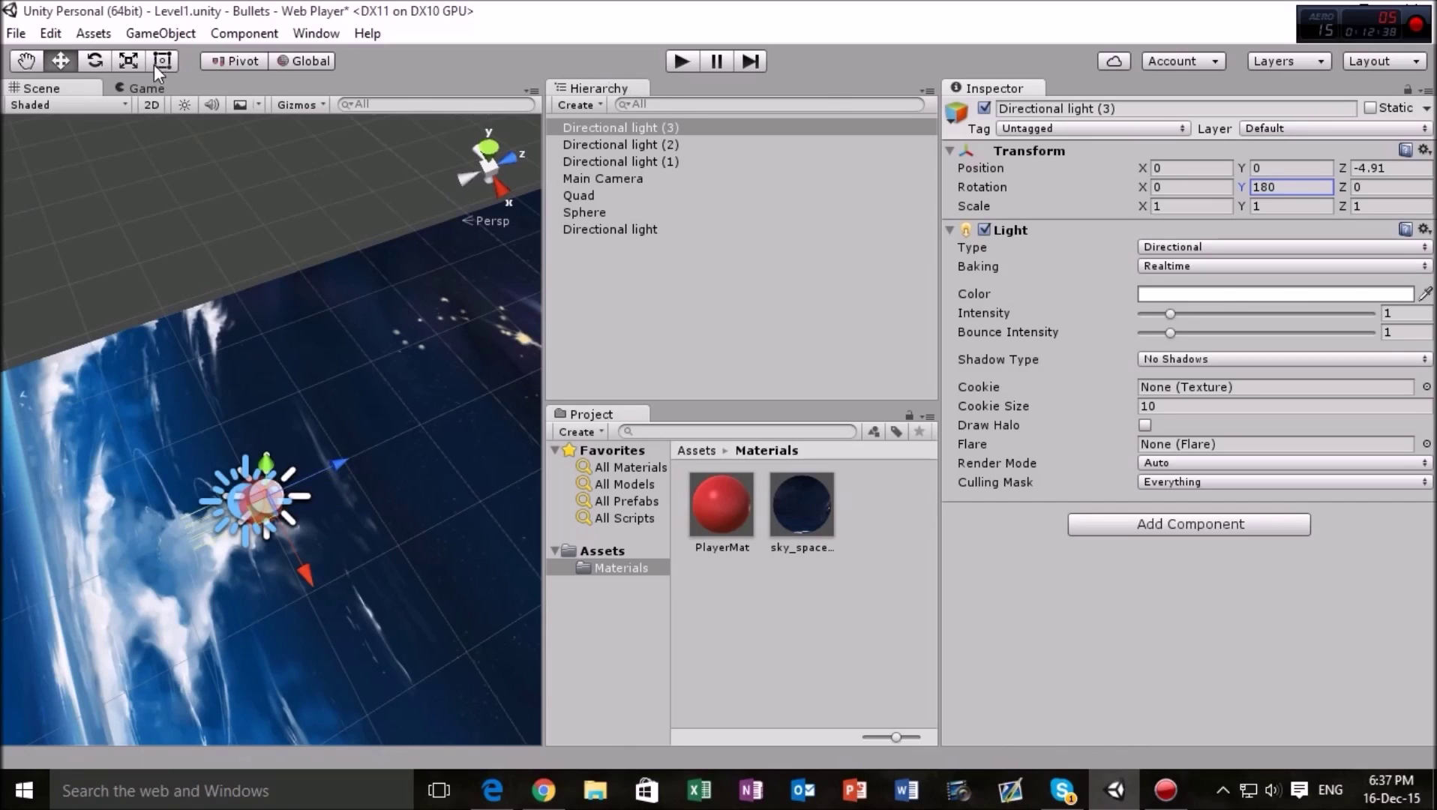
Step: Lower the intensity of Directional light (3) to below 0.4 while watching the sphere in the Game view
{"action": "left_click", "coordinate": [139, 88]}
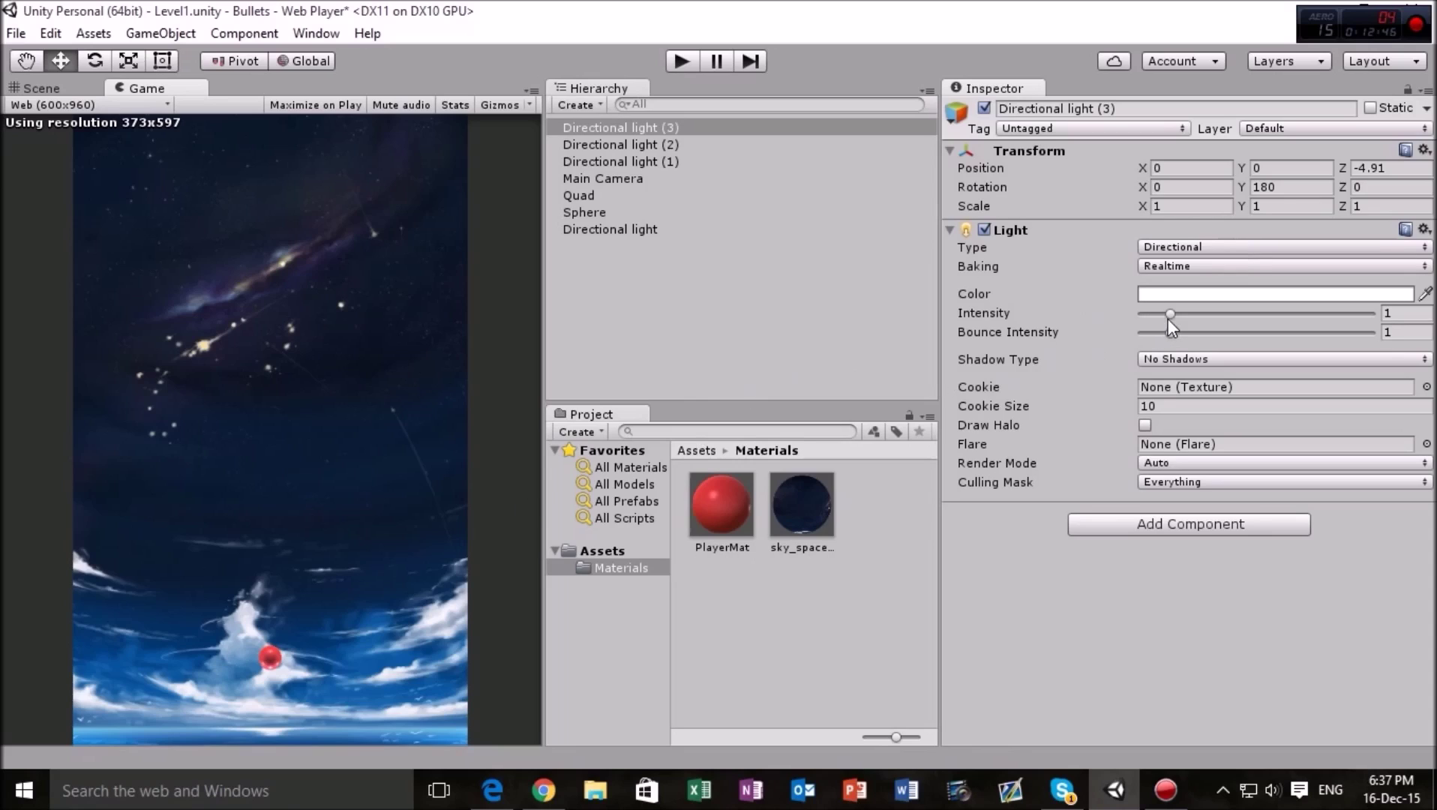
{"action": "left_click_drag", "start_coordinate": [1168, 317], "coordinate": [1151, 314]}
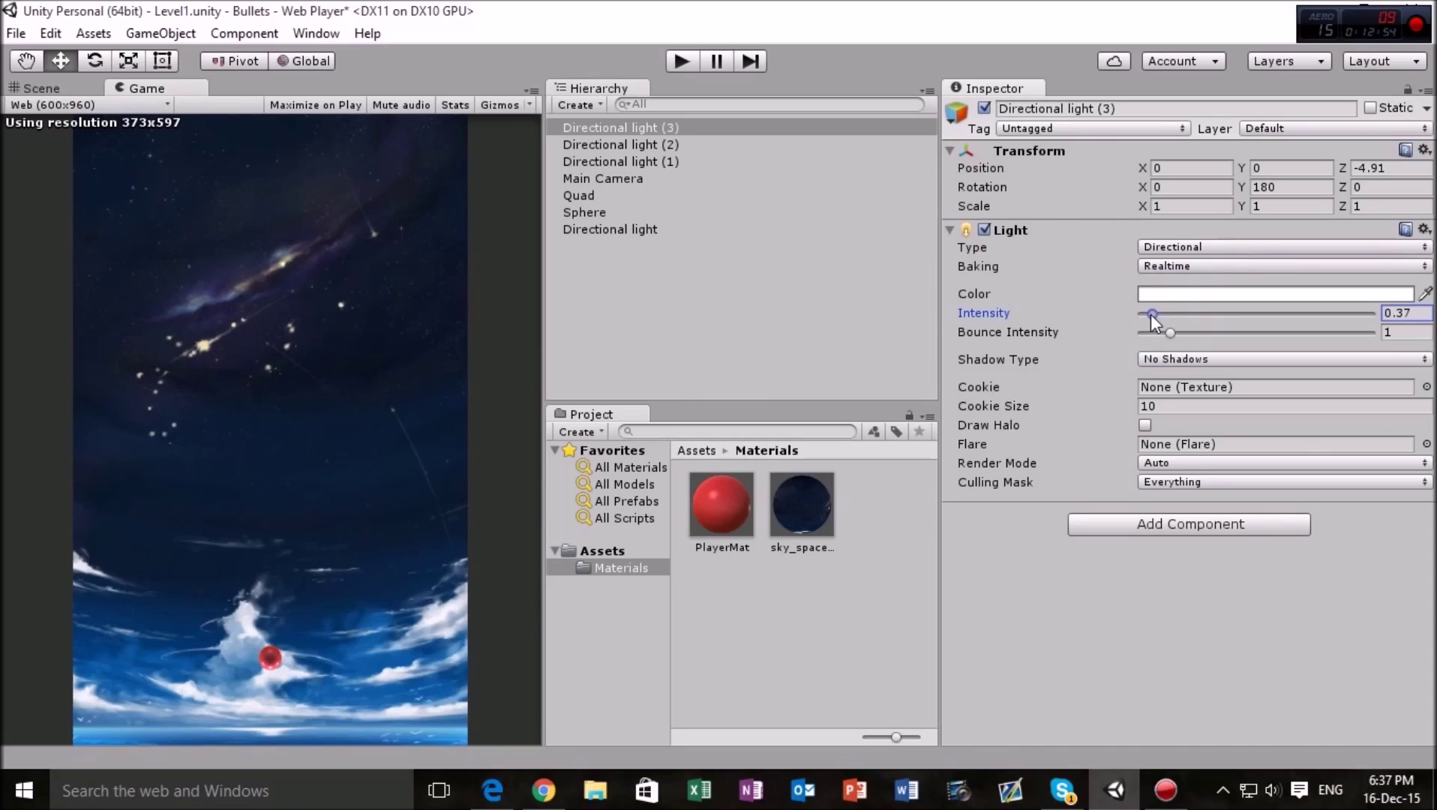
{"action": "left_click_drag", "start_coordinate": [1152, 321], "coordinate": [1148, 313]}
Step: Try an intensity of 0.5 on both Directional light (2) and Directional light (1)
{"action": "left_click", "coordinate": [675, 145]}
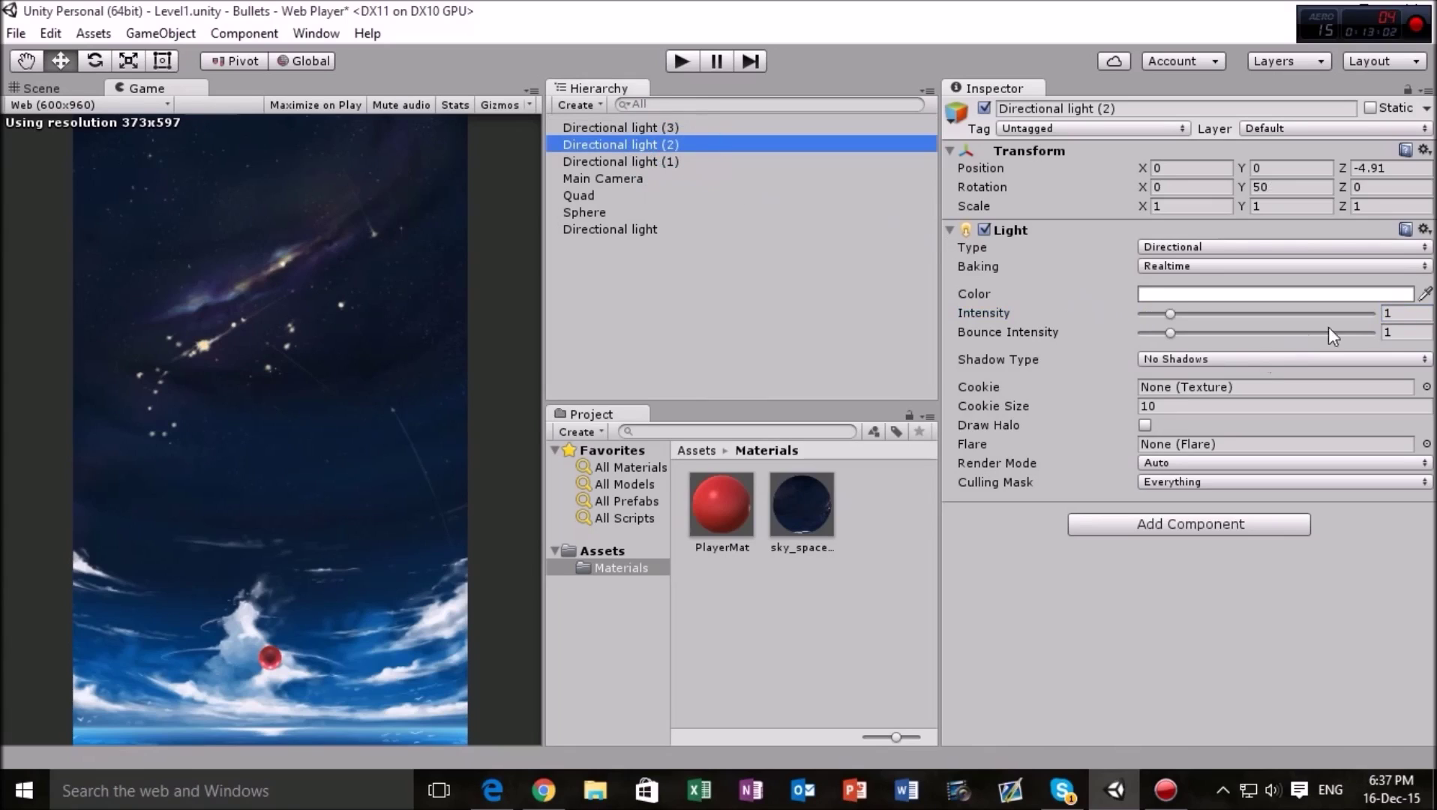
{"action": "left_click", "coordinate": [1396, 313]}
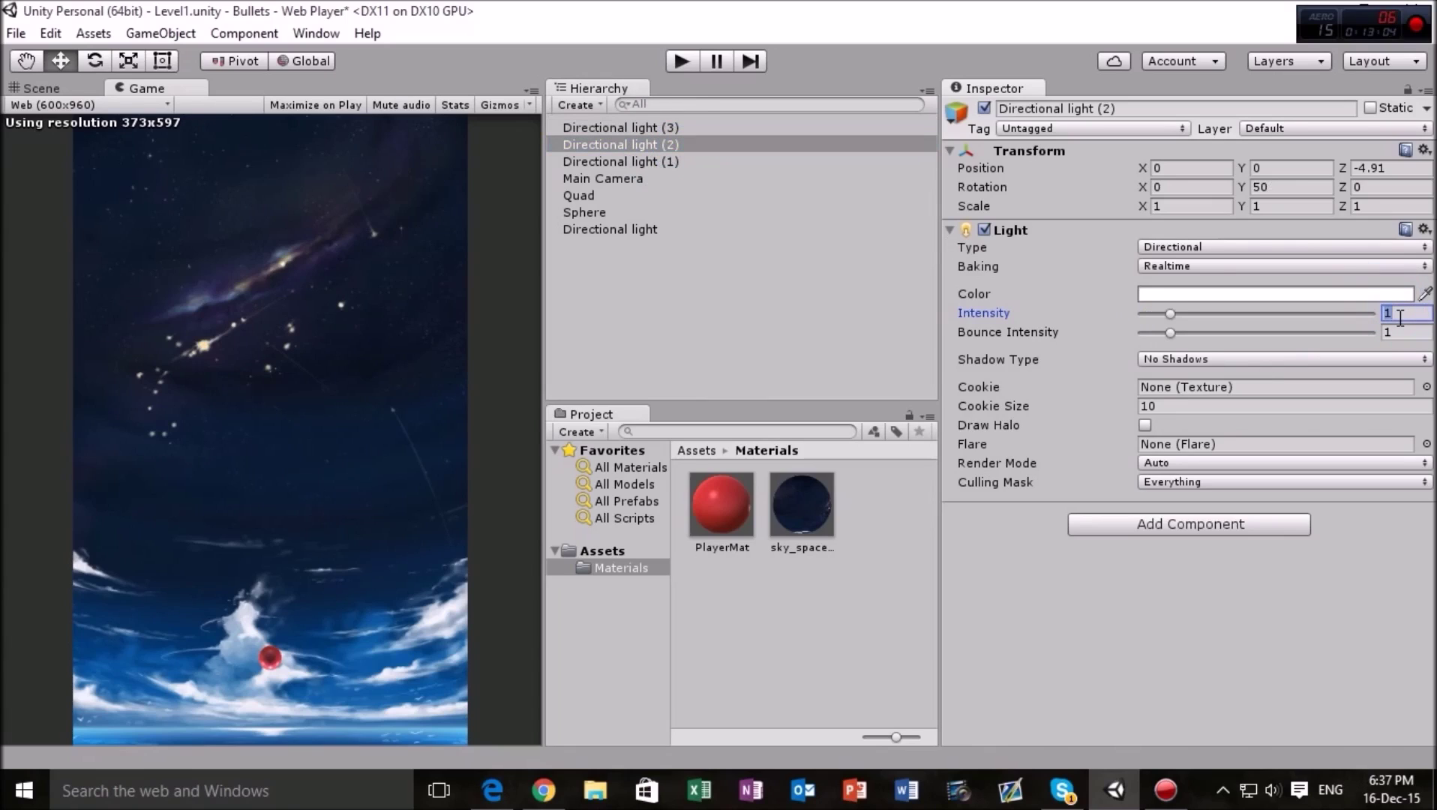
{"action": "type", "text": ".5"}
{"action": "key", "text": "Return"}
{"action": "left_click", "coordinate": [646, 162]}
{"action": "left_click", "coordinate": [1413, 315]}
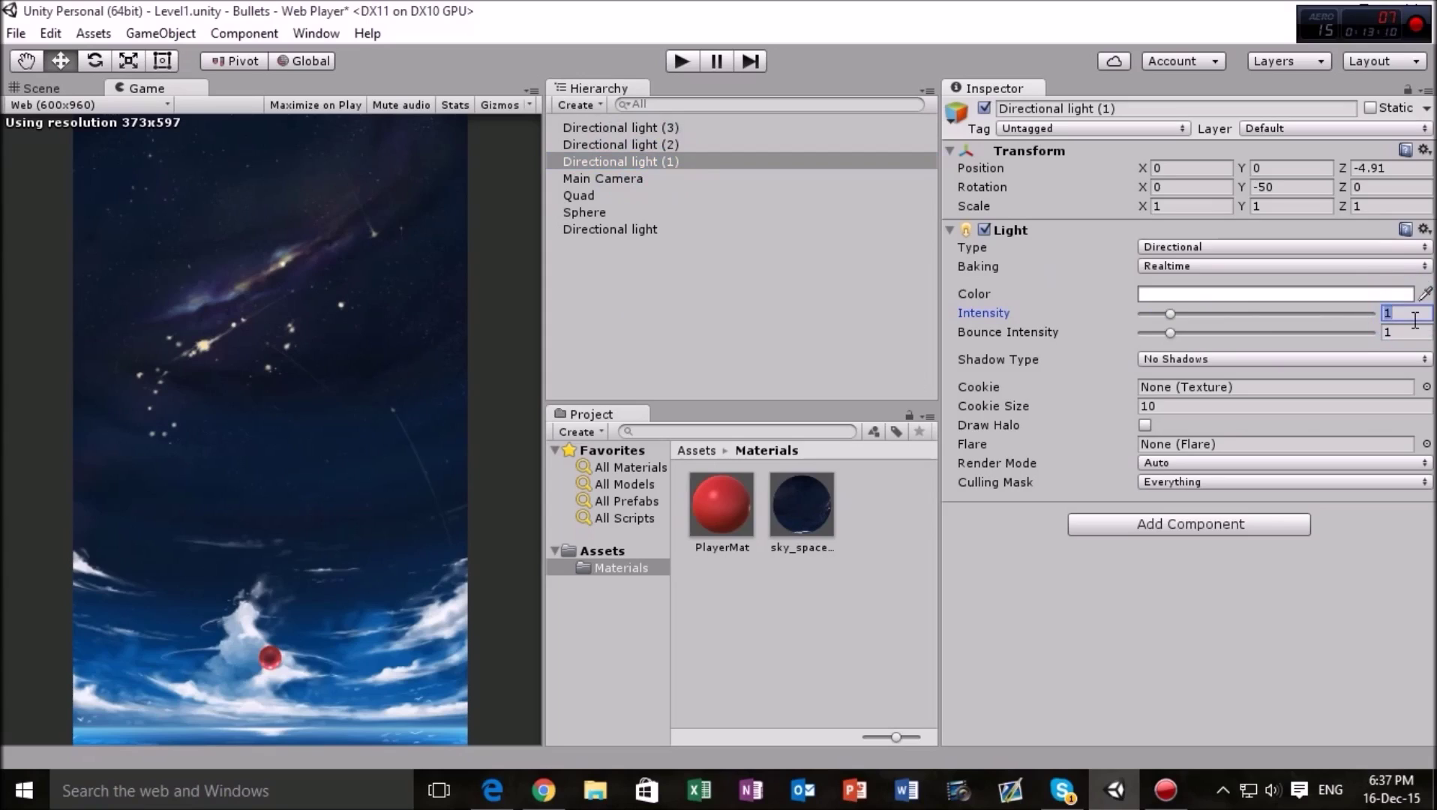
{"action": "type", "text": ".5"}
{"action": "key", "text": "Return"}
Step: Set the intensity of both Directional light (1) and Directional light (2) to 0.75
{"action": "left_click", "coordinate": [1406, 315]}
{"action": "type", "text": "0.75"}
{"action": "left_click", "coordinate": [673, 147]}
{"action": "left_click", "coordinate": [1421, 313]}
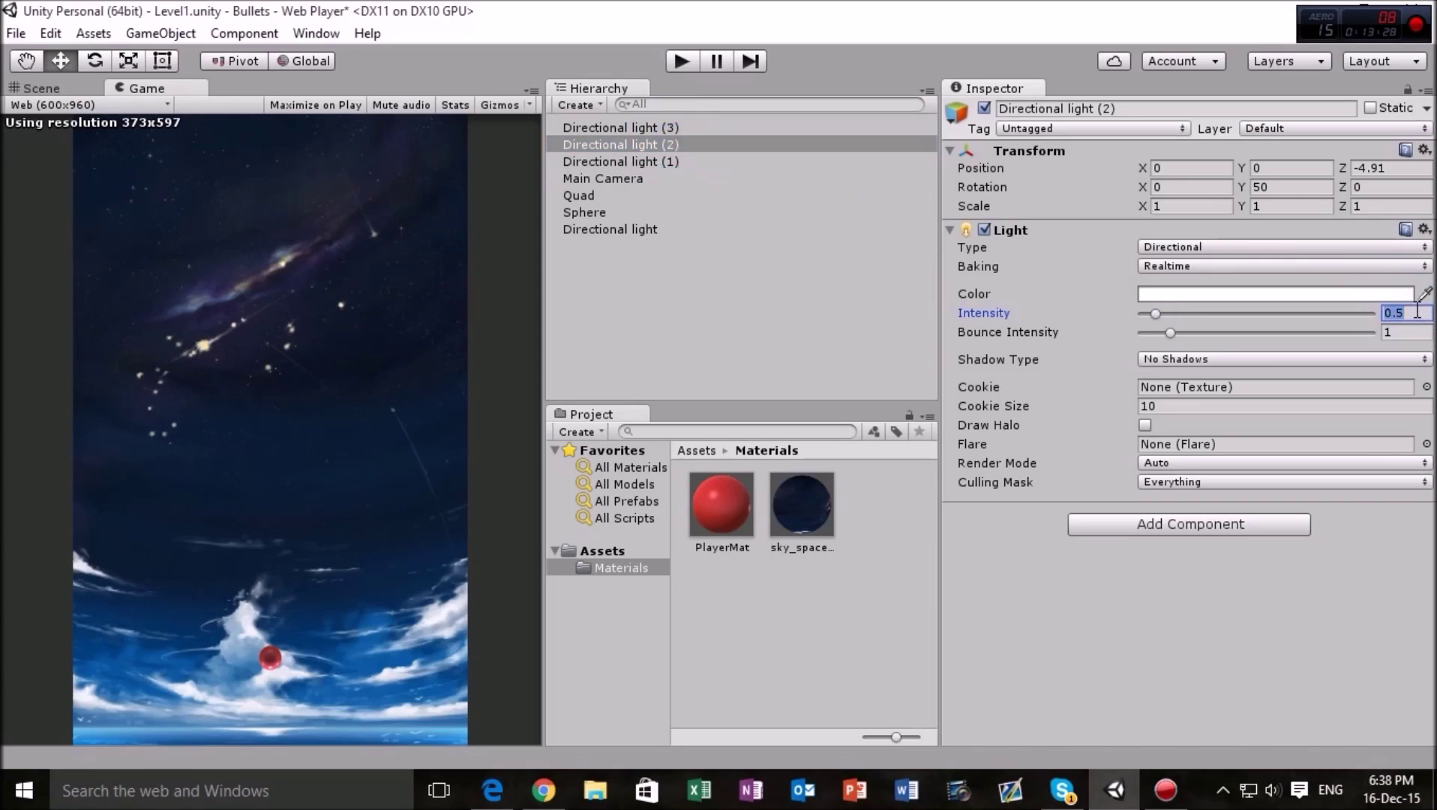
{"action": "key", "text": "BackSpace"}
{"action": "type", "text": "0.75"}
Step: Create an empty game object in the scene and name it Lights
{"action": "key", "text": "ctrl+shift+n"}
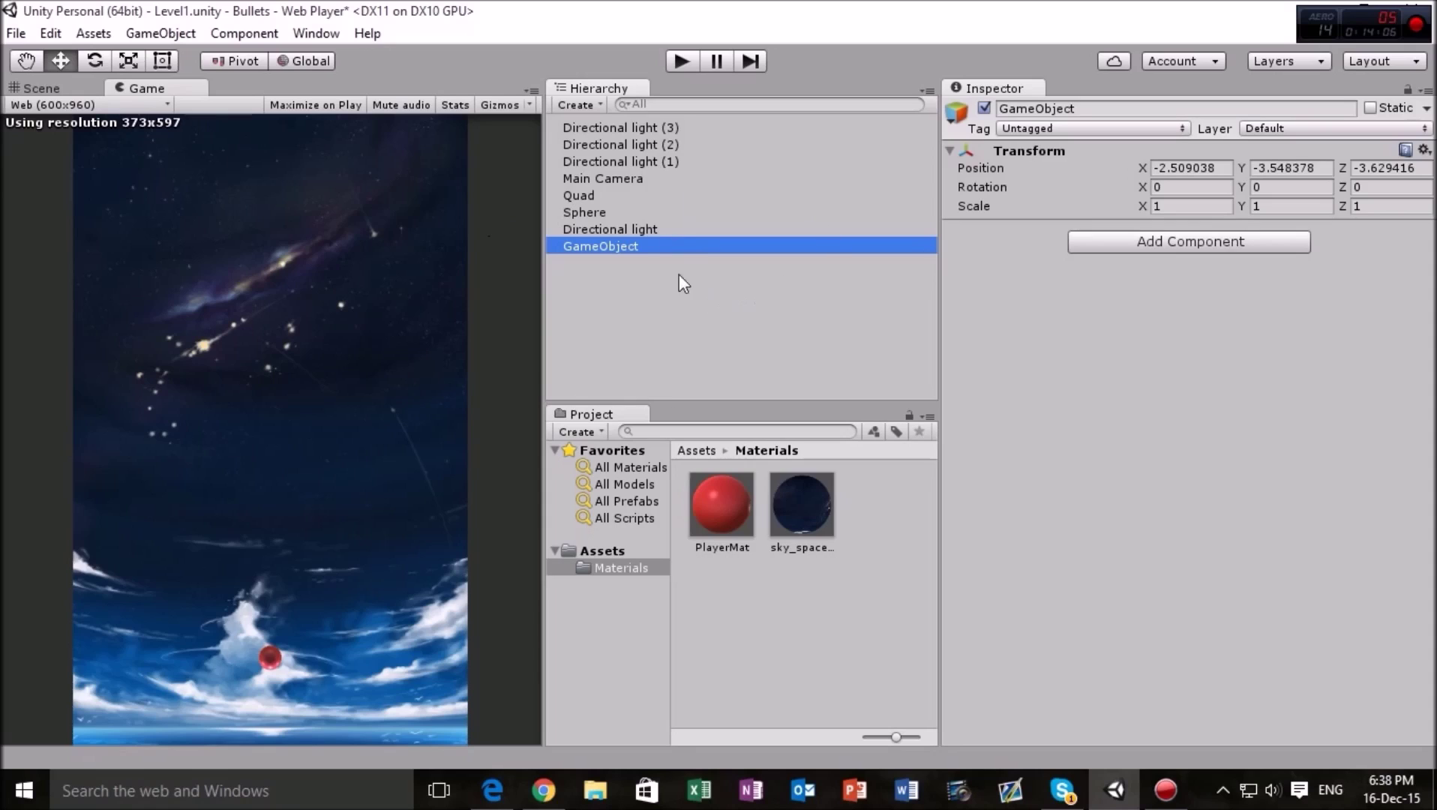
{"action": "left_click", "coordinate": [619, 249]}
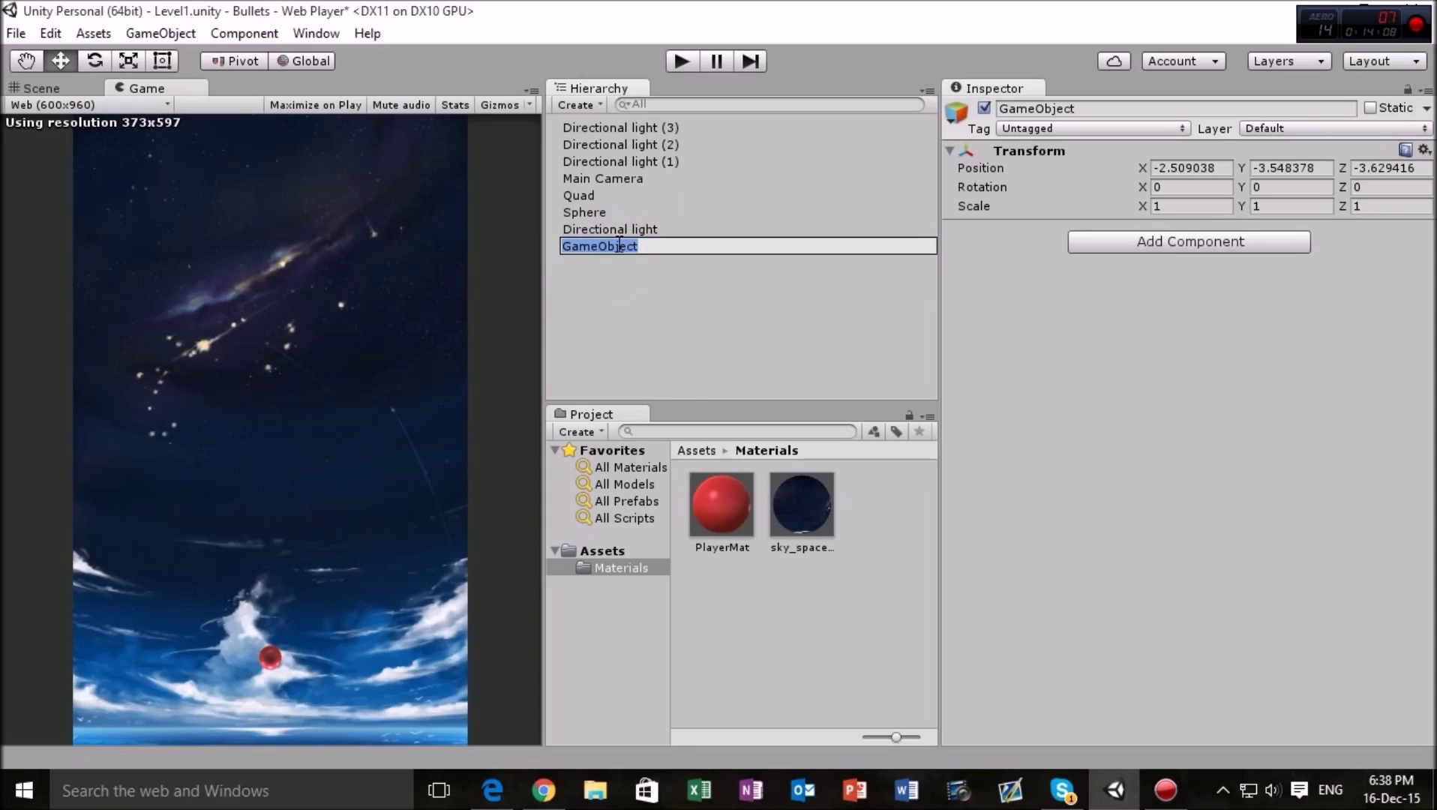
{"action": "type", "text": "Lights"}
{"action": "left_click", "coordinate": [626, 272]}
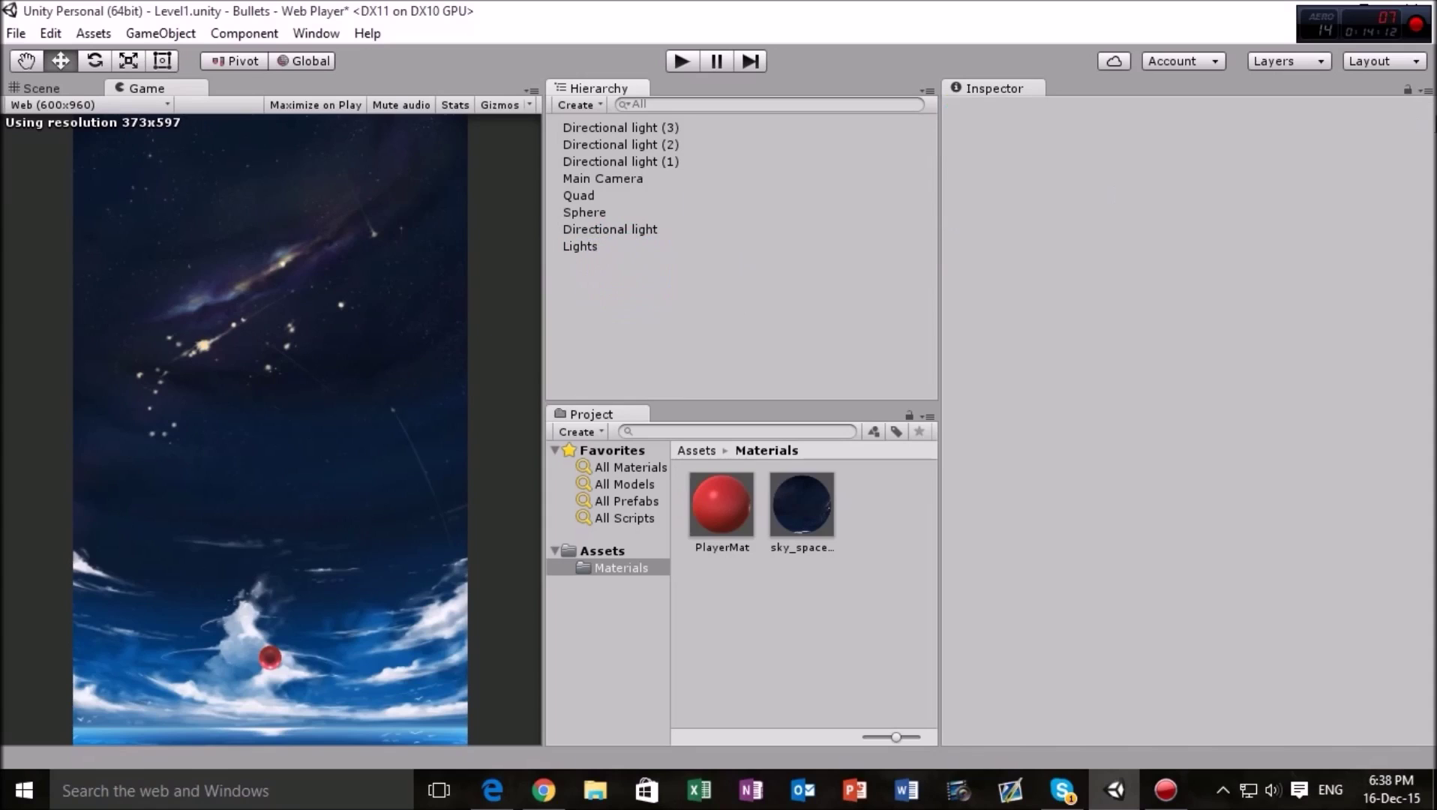
Step: Reset the transform of the Lights object so its position returns to the origin
{"action": "left_click", "coordinate": [581, 229]}
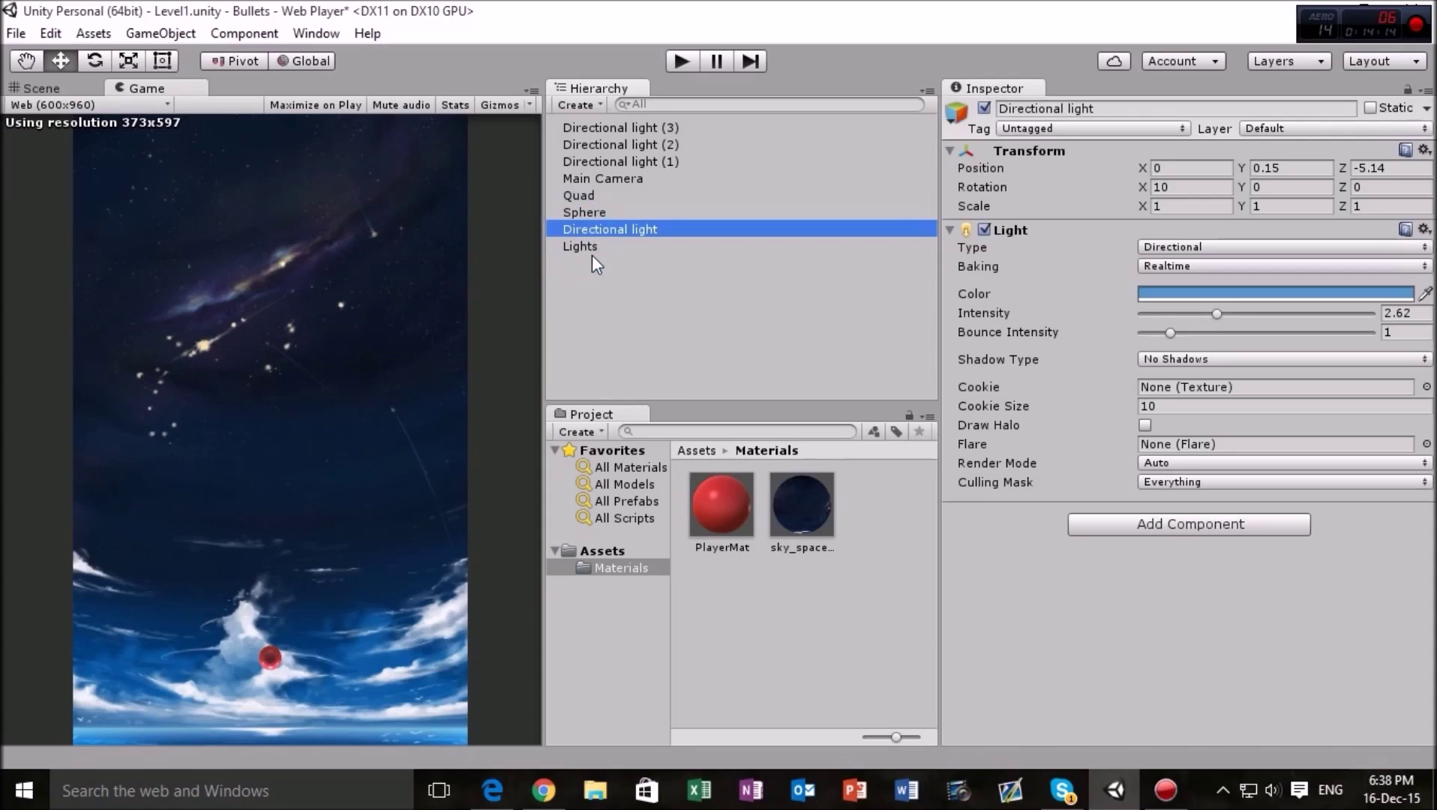
{"action": "left_click", "coordinate": [592, 259]}
{"action": "left_click", "coordinate": [589, 248]}
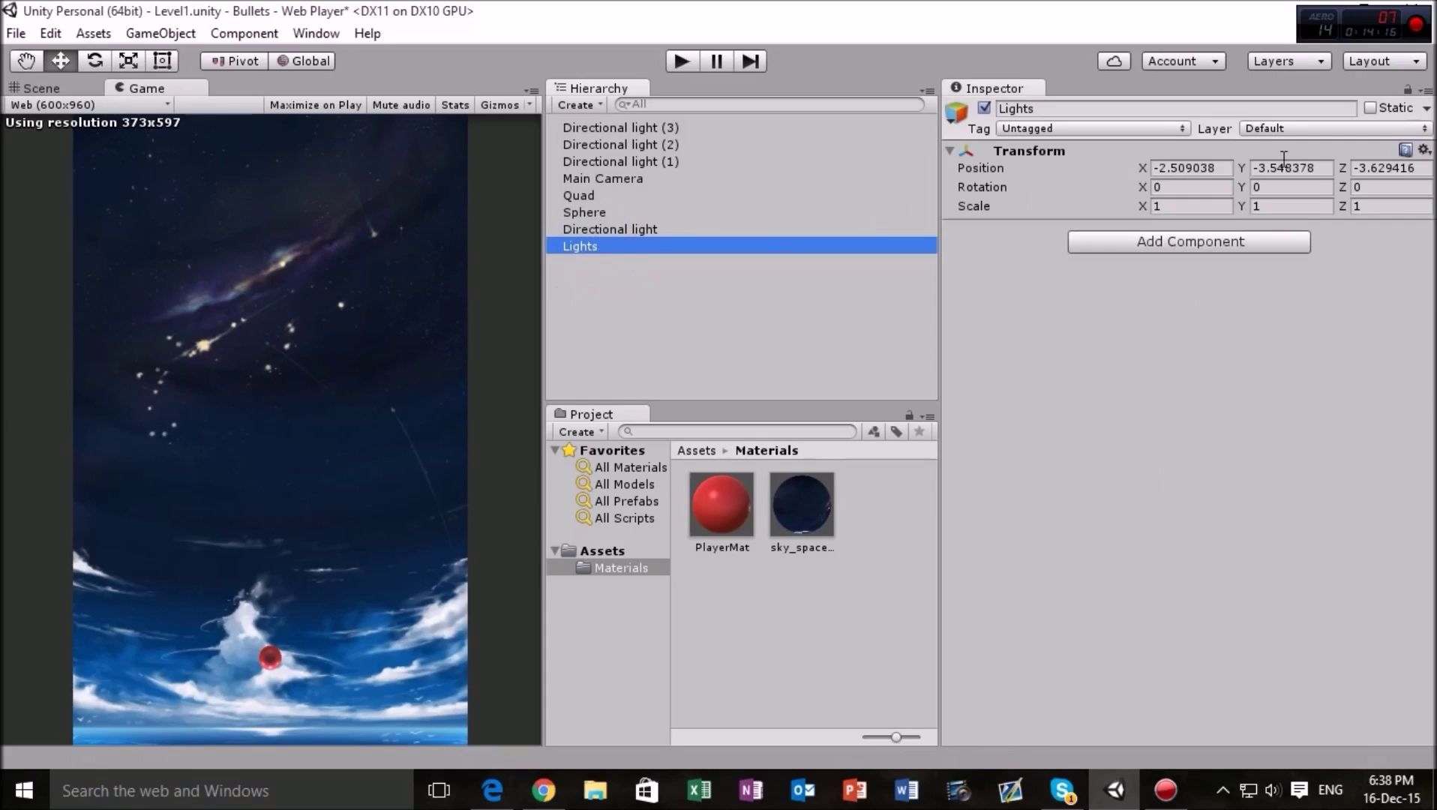
{"action": "left_click", "coordinate": [1423, 150]}
{"action": "left_click", "coordinate": [1341, 180]}
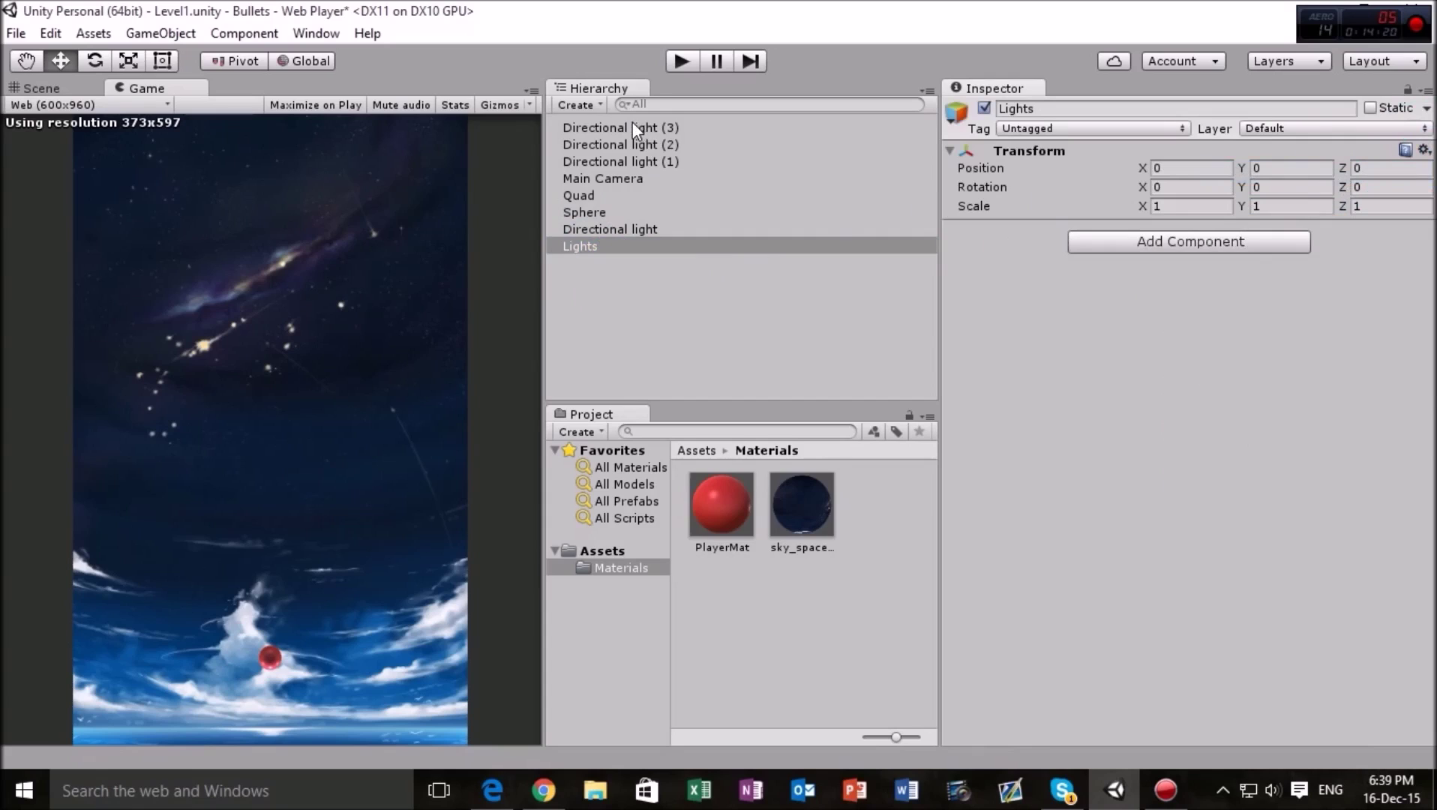
Step: Make all four directional lights children of the Lights object
{"action": "left_click_drag", "start_coordinate": [632, 121], "coordinate": [594, 244]}
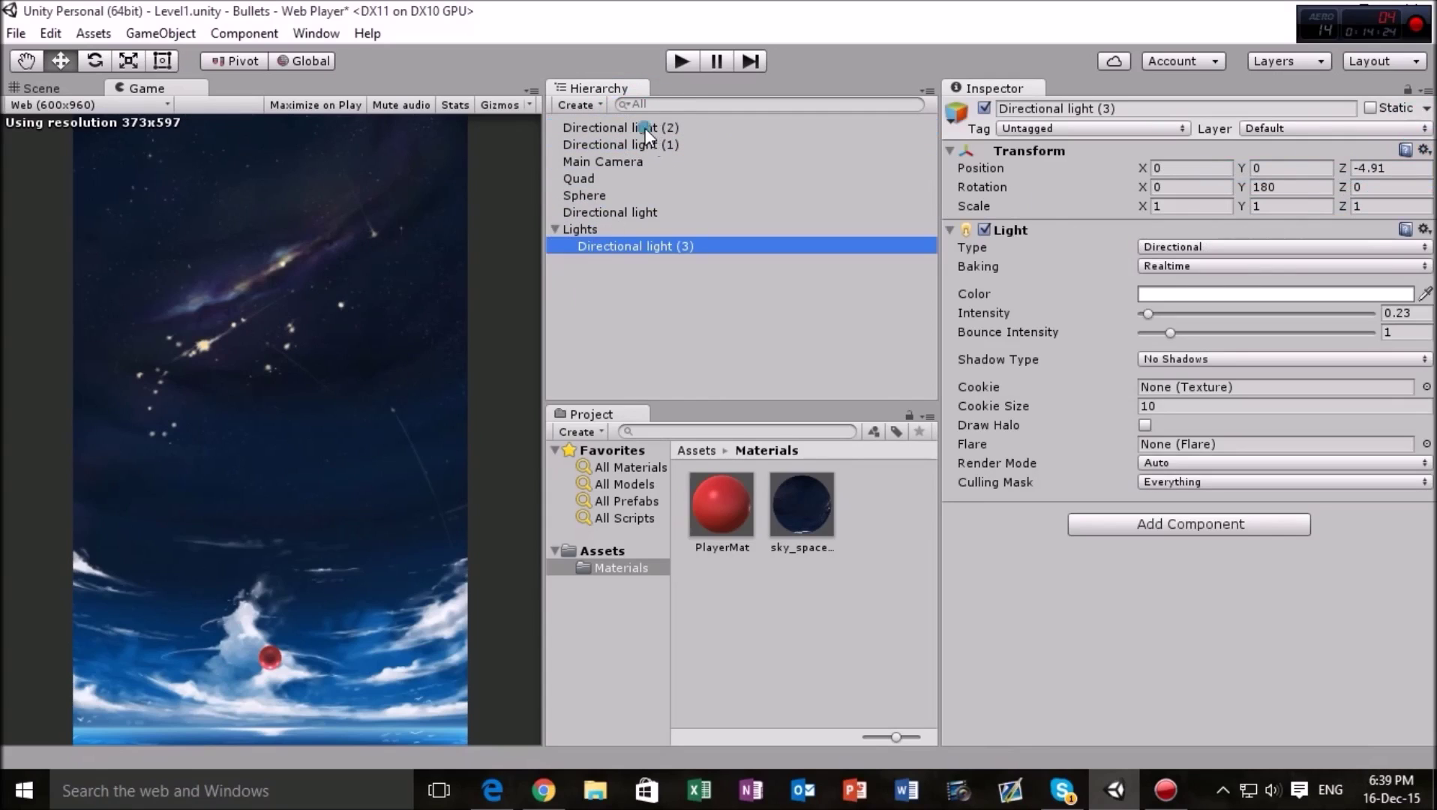
{"action": "left_click_drag", "start_coordinate": [646, 128], "coordinate": [599, 226]}
{"action": "left_click_drag", "start_coordinate": [634, 133], "coordinate": [606, 200]}
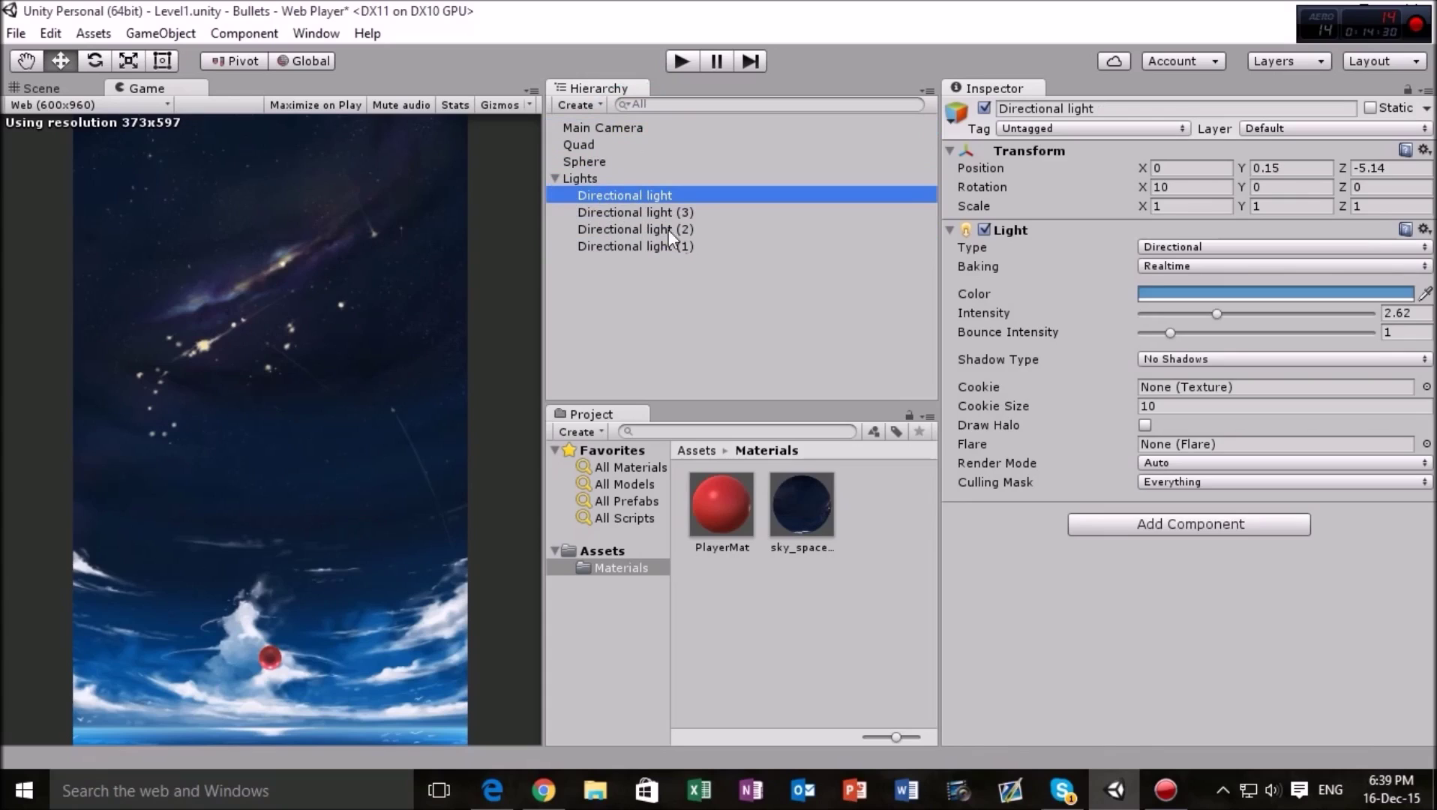
Step: Rename the blue-tinted Directional light under Lights as Rear
{"action": "left_click", "coordinate": [641, 193]}
{"action": "type", "text": "Red"}
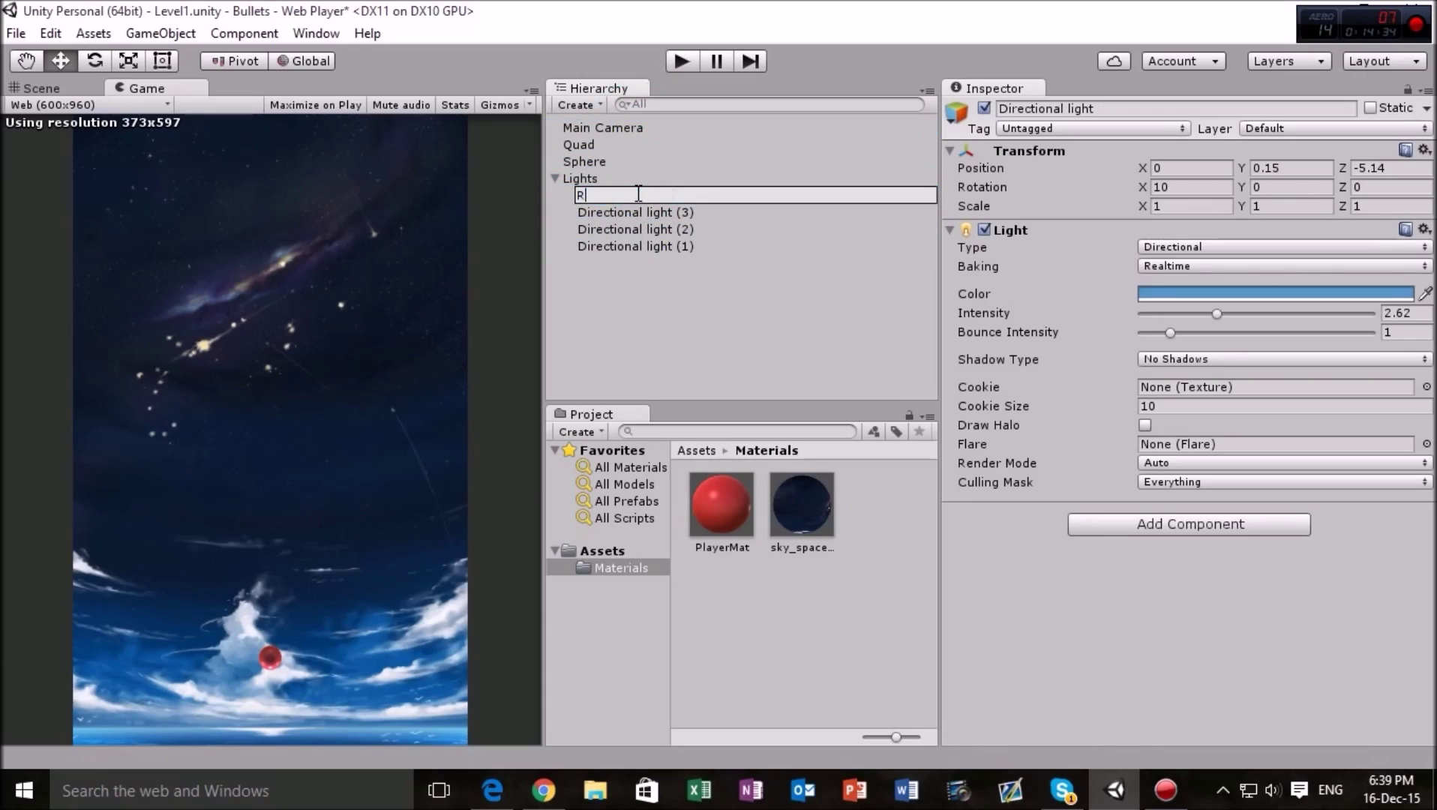
{"action": "key", "text": "BackSpace"}
{"action": "key", "text": "BackSpace"}
{"action": "type", "text": "ear"}
{"action": "left_click", "coordinate": [664, 292]}
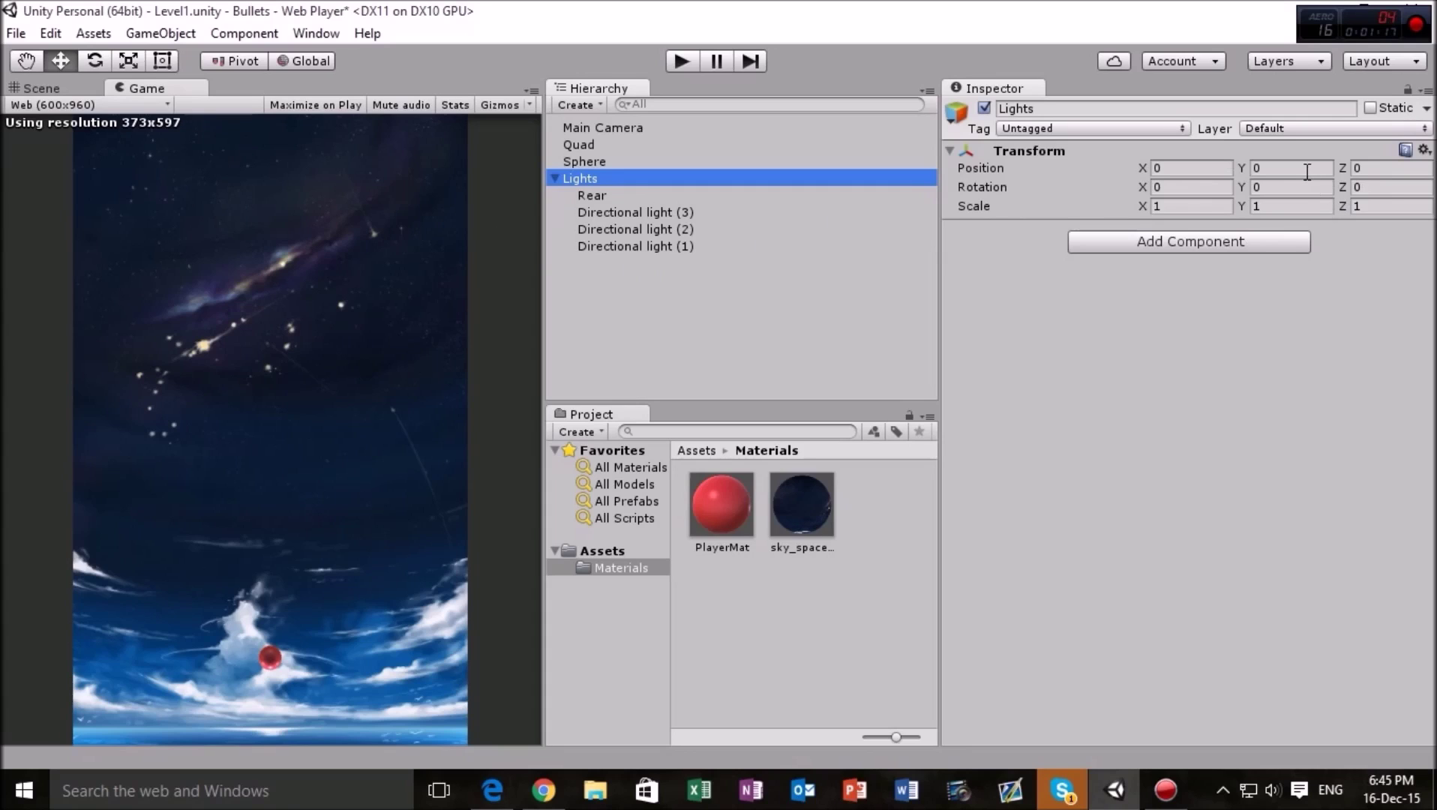
Step: Set the Y position of the Lights object to 100 and check its placement in the Scene view before returning to the Game view
{"action": "left_click", "coordinate": [36, 87]}
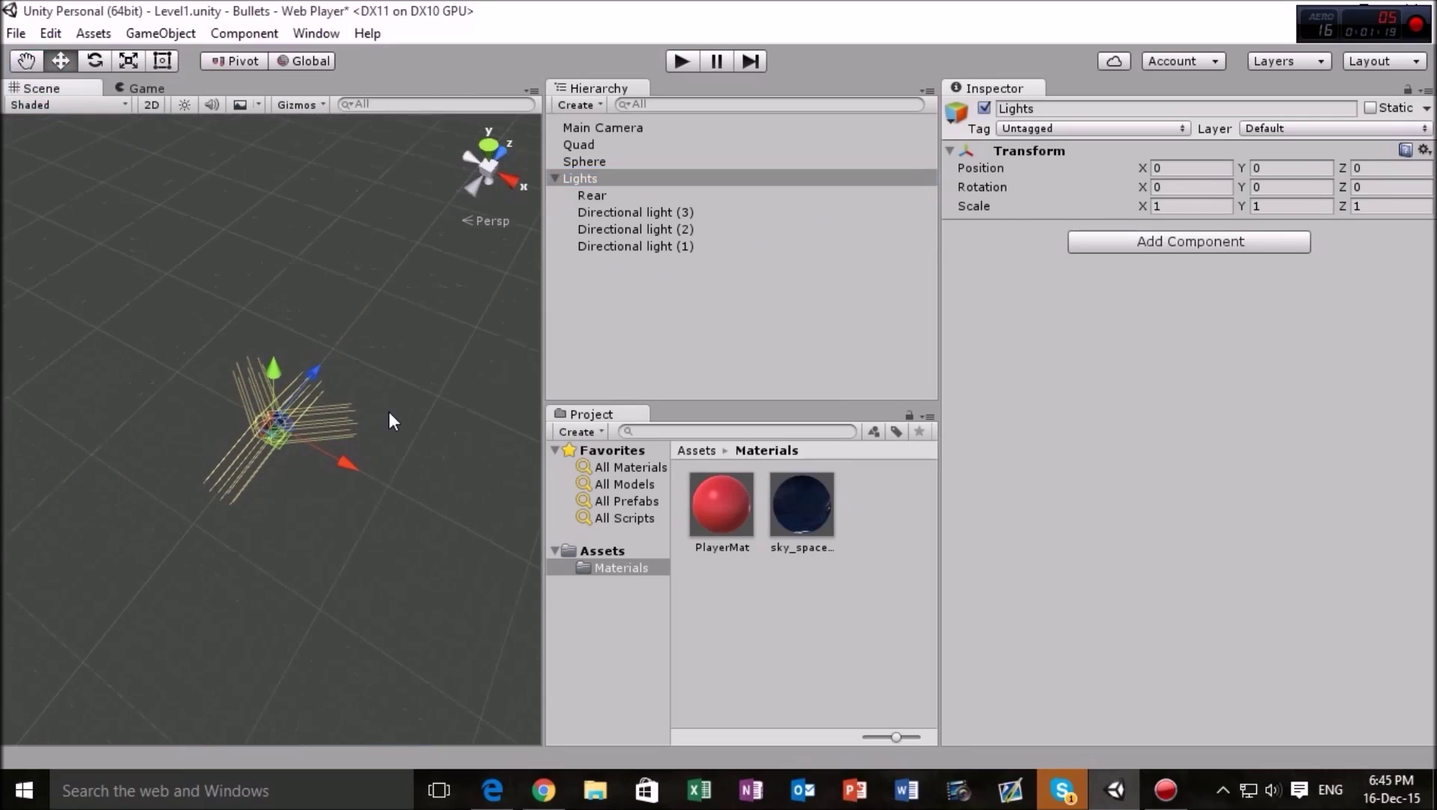
{"action": "scroll", "coordinate": [389, 409], "scroll_direction": "up", "scroll_amount": 6}
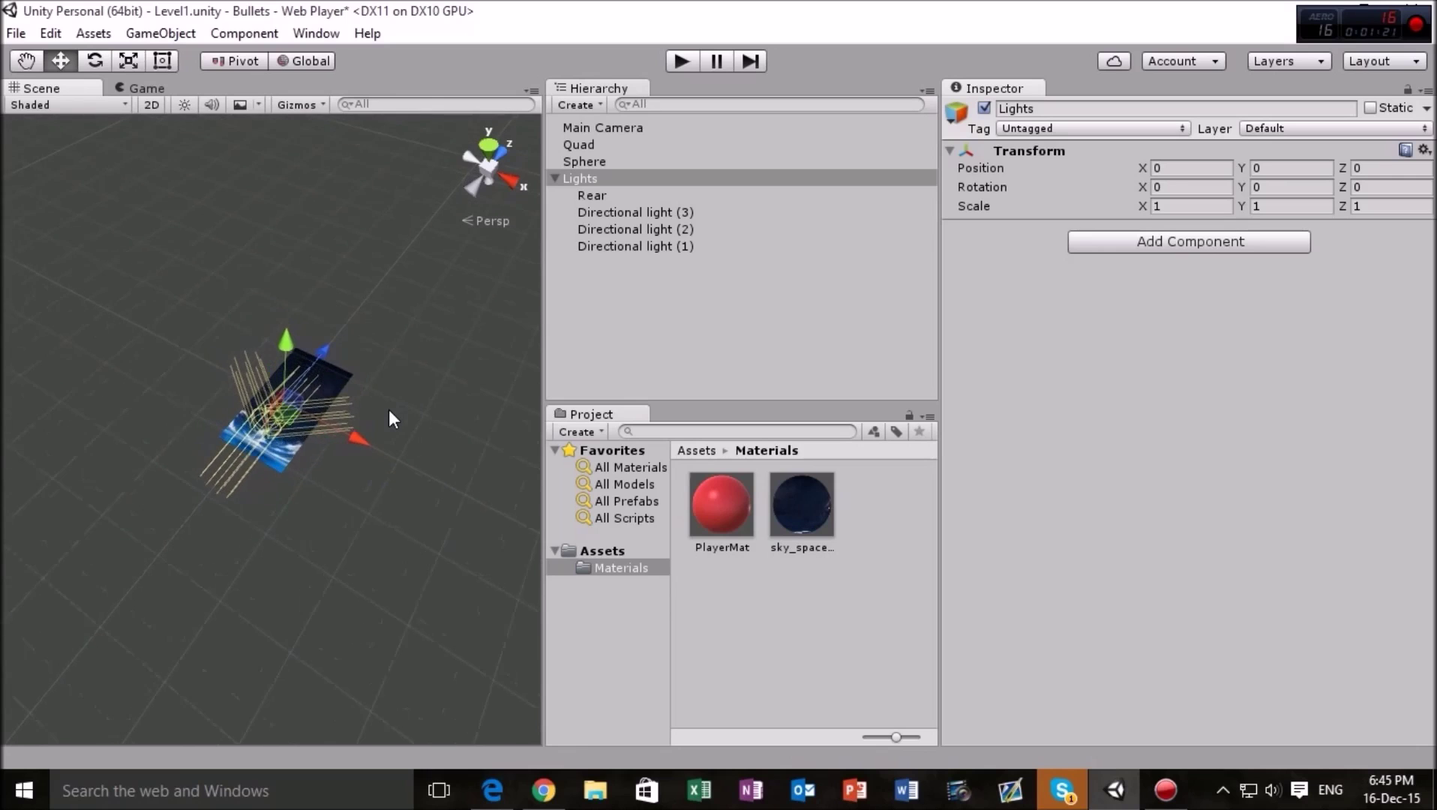
{"action": "scroll", "coordinate": [388, 409], "scroll_direction": "up", "scroll_amount": 4}
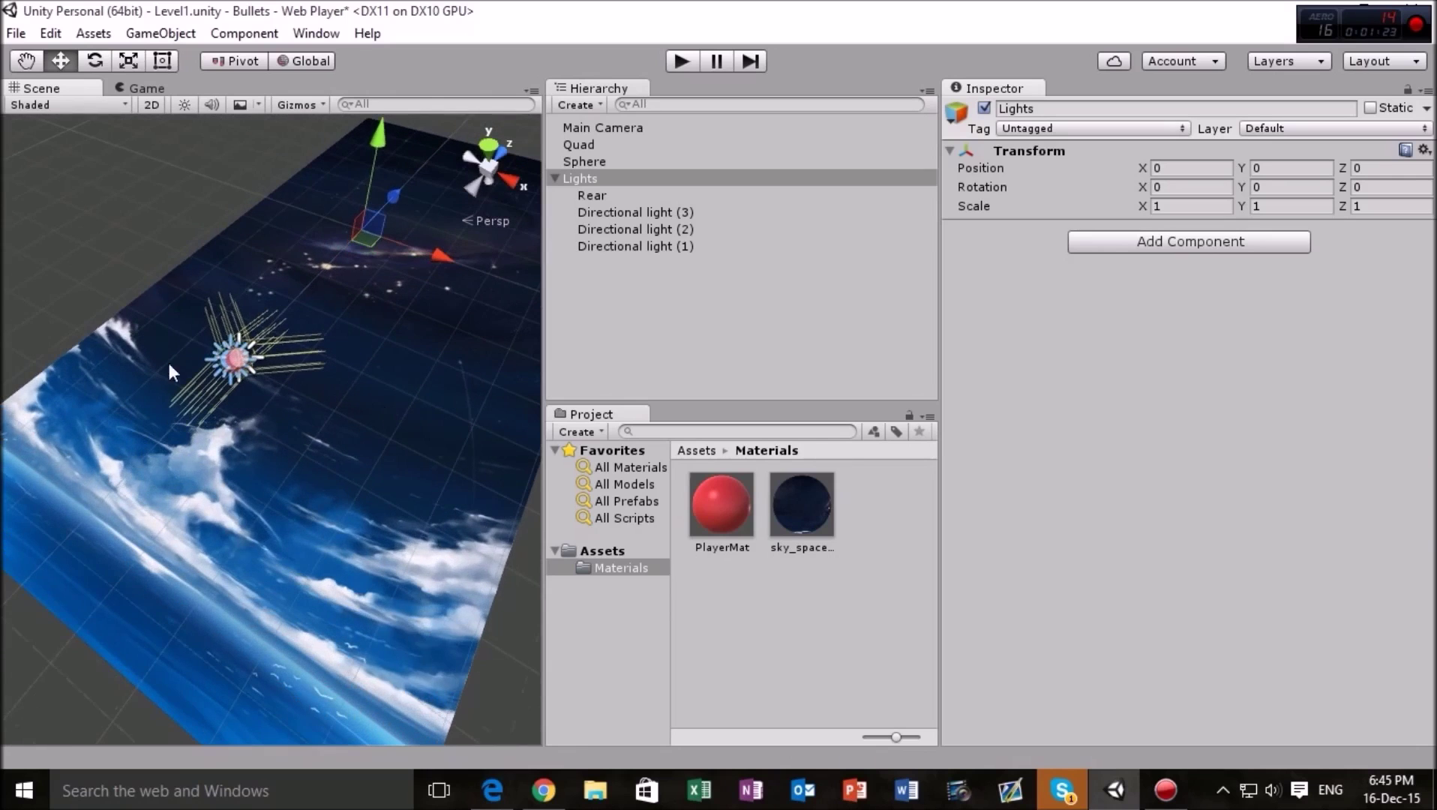
{"action": "scroll", "coordinate": [285, 364], "scroll_direction": "up", "scroll_amount": 3}
{"action": "scroll", "coordinate": [285, 365], "scroll_direction": "down", "scroll_amount": 3}
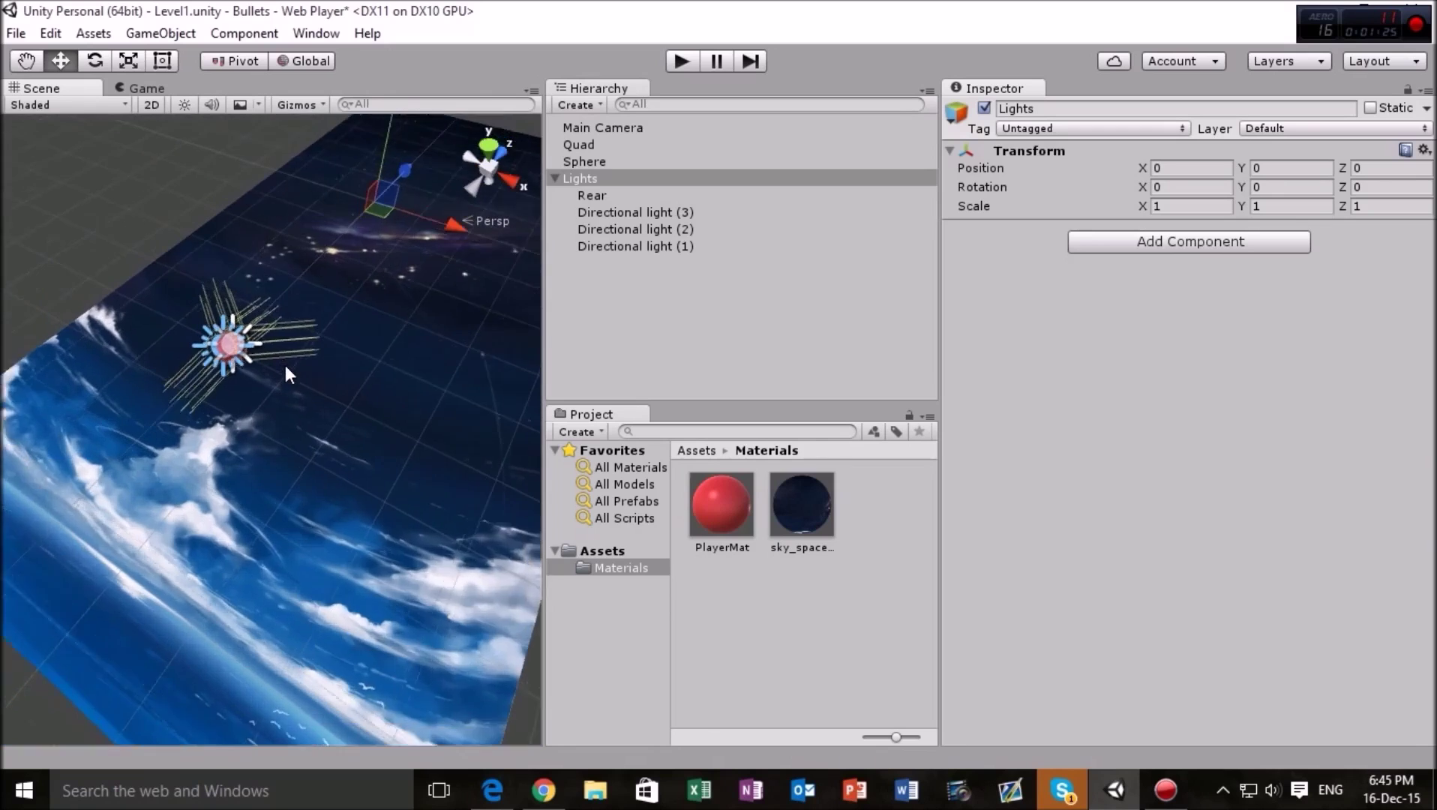
{"action": "scroll", "coordinate": [285, 365], "scroll_direction": "up", "scroll_amount": 3}
{"action": "scroll", "coordinate": [353, 338], "scroll_direction": "down", "scroll_amount": 3}
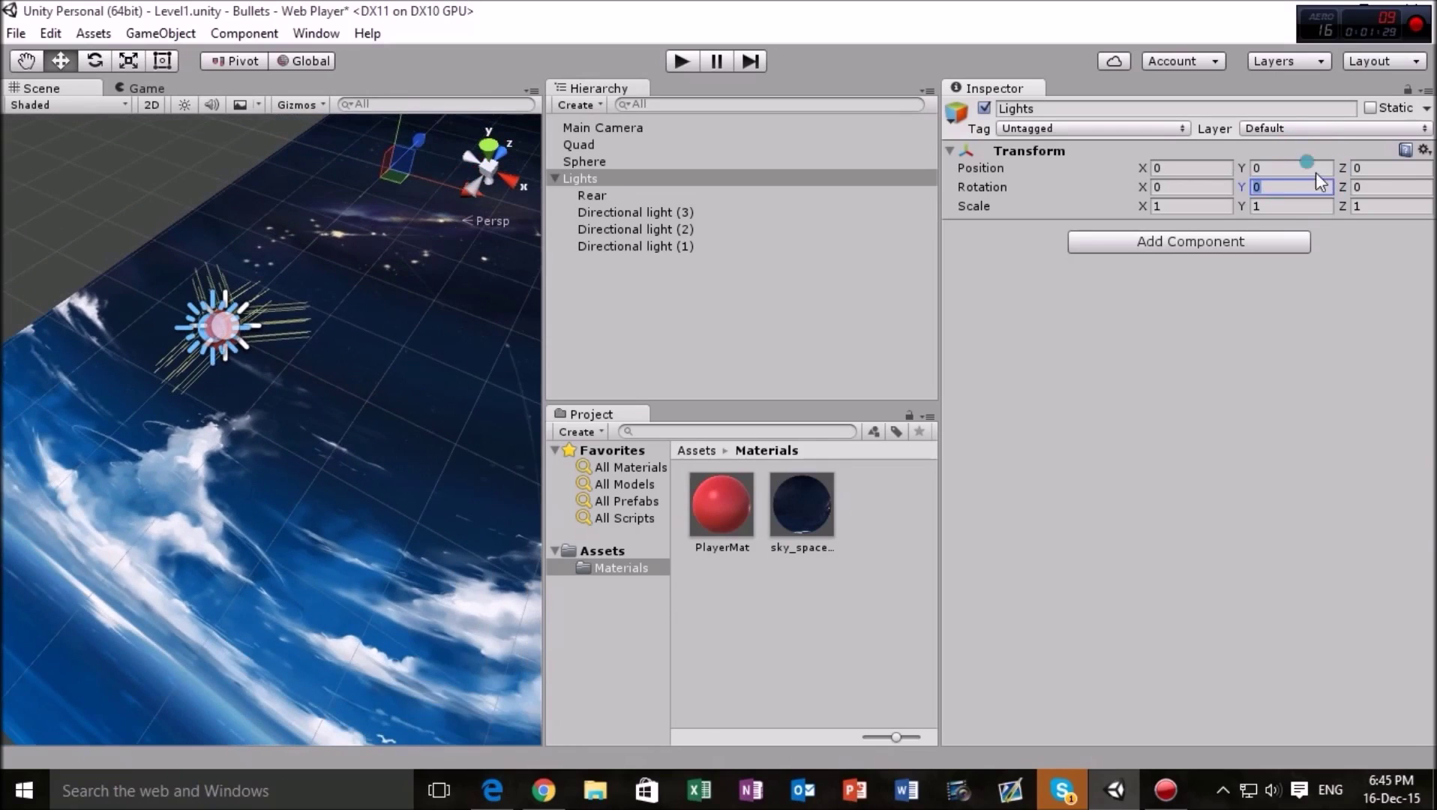
{"action": "left_click", "coordinate": [1317, 172]}
{"action": "type", "text": "100"}
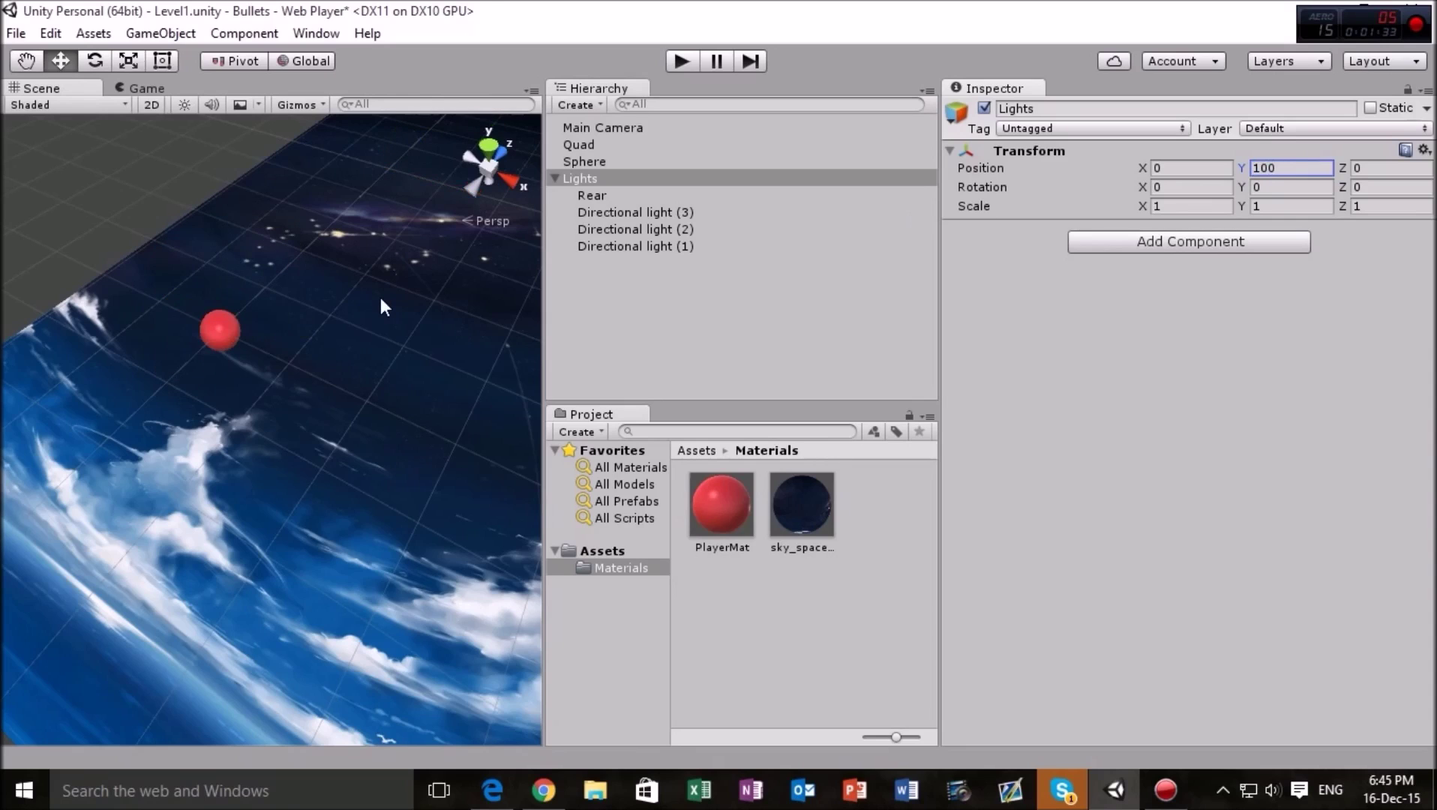
{"action": "scroll", "coordinate": [380, 300], "scroll_direction": "down", "scroll_amount": 5}
{"action": "scroll", "coordinate": [380, 300], "scroll_direction": "down", "scroll_amount": 6}
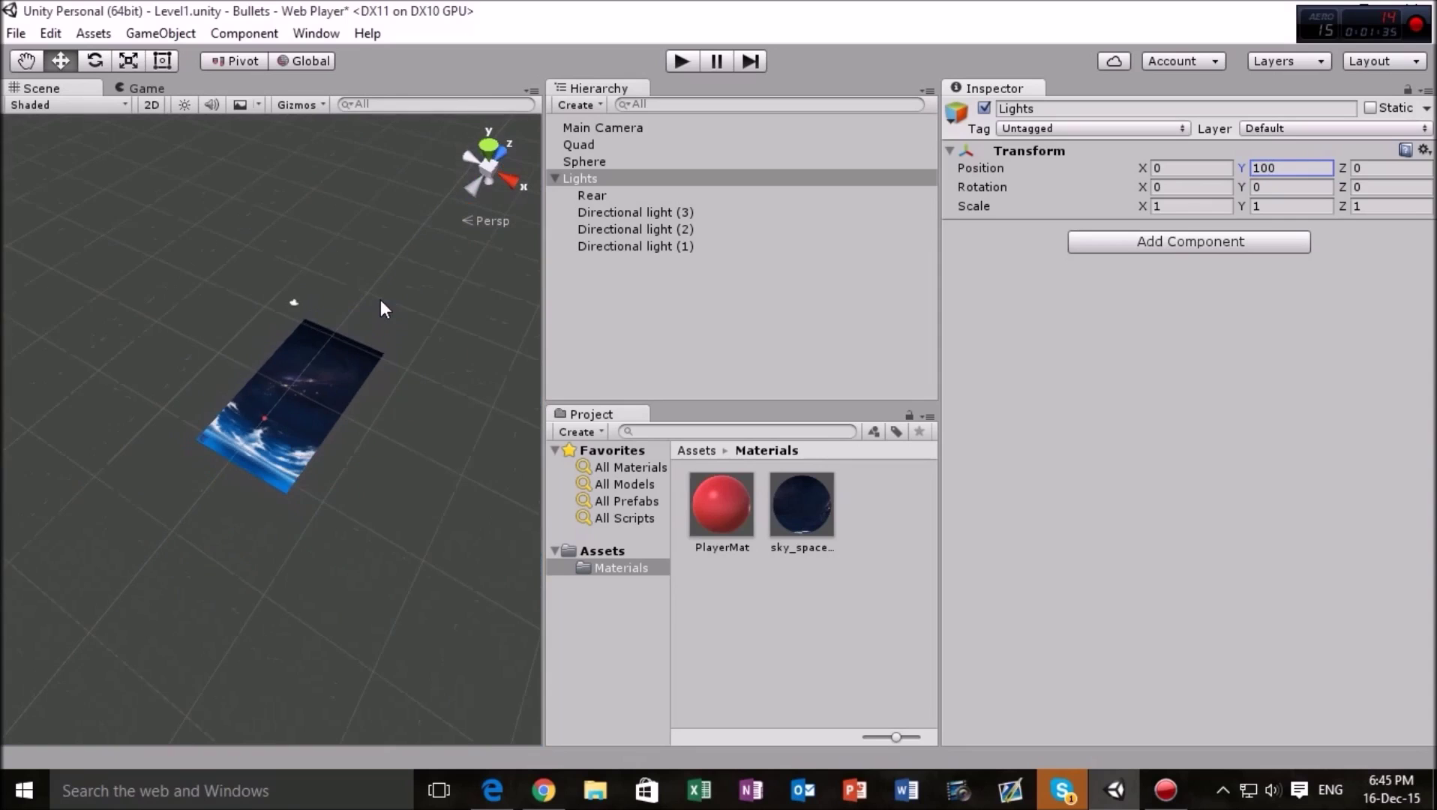
{"action": "scroll", "coordinate": [380, 300], "scroll_direction": "down", "scroll_amount": 4}
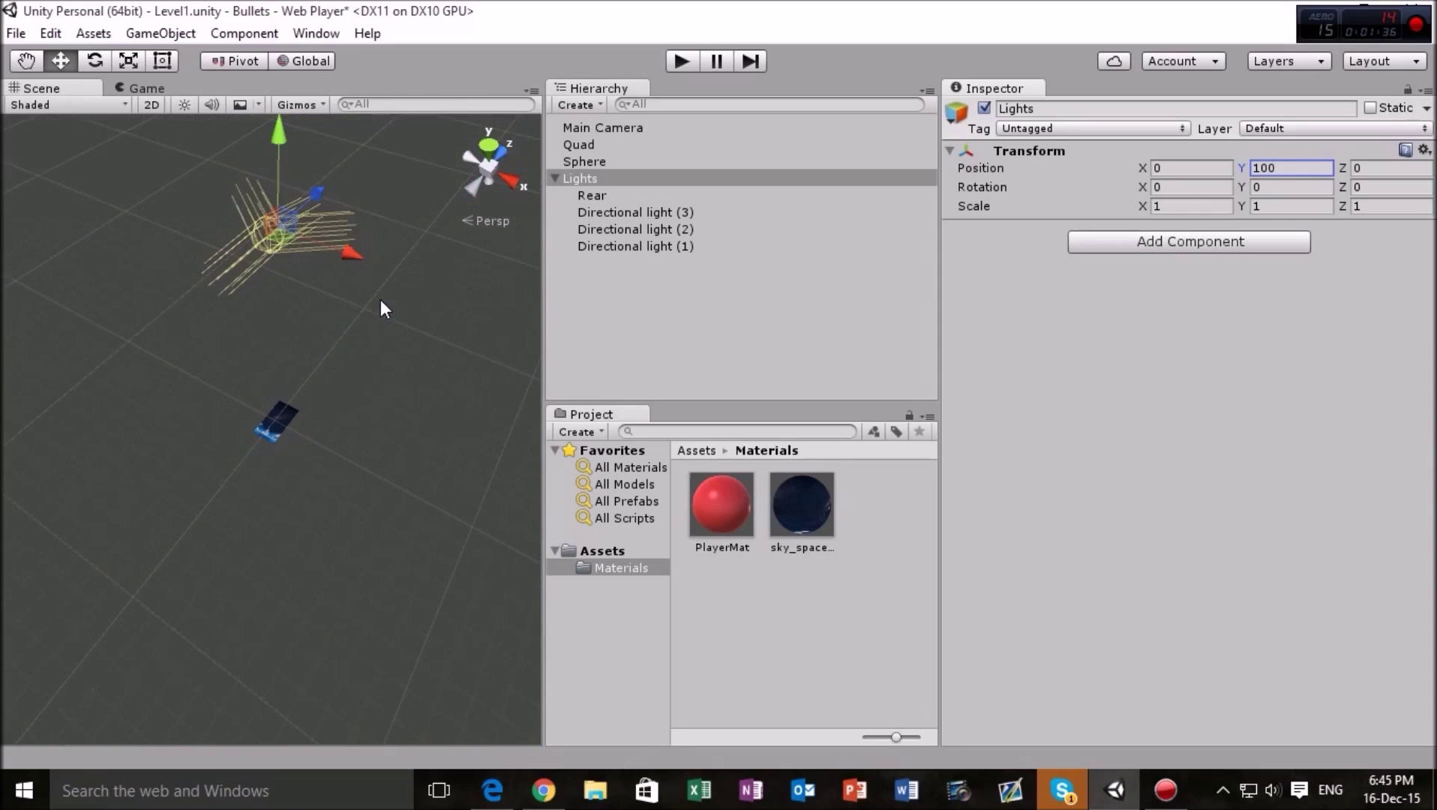
{"action": "left_click", "coordinate": [114, 90]}
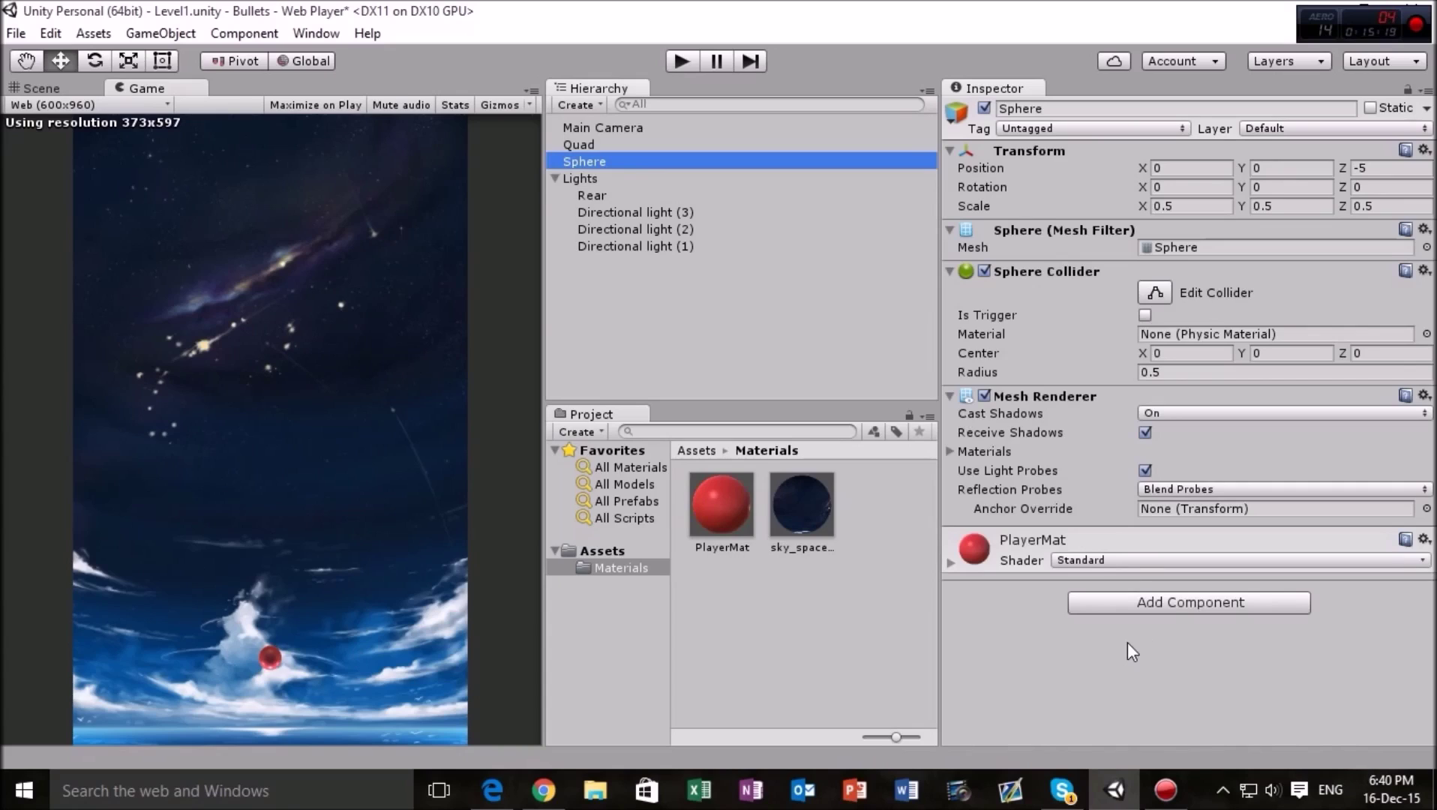
Step: Add a physics Rigidbody component to the sphere and collapse its Mesh Renderer, Sphere Collider and Mesh Filter settings
{"action": "left_click", "coordinate": [1218, 601]}
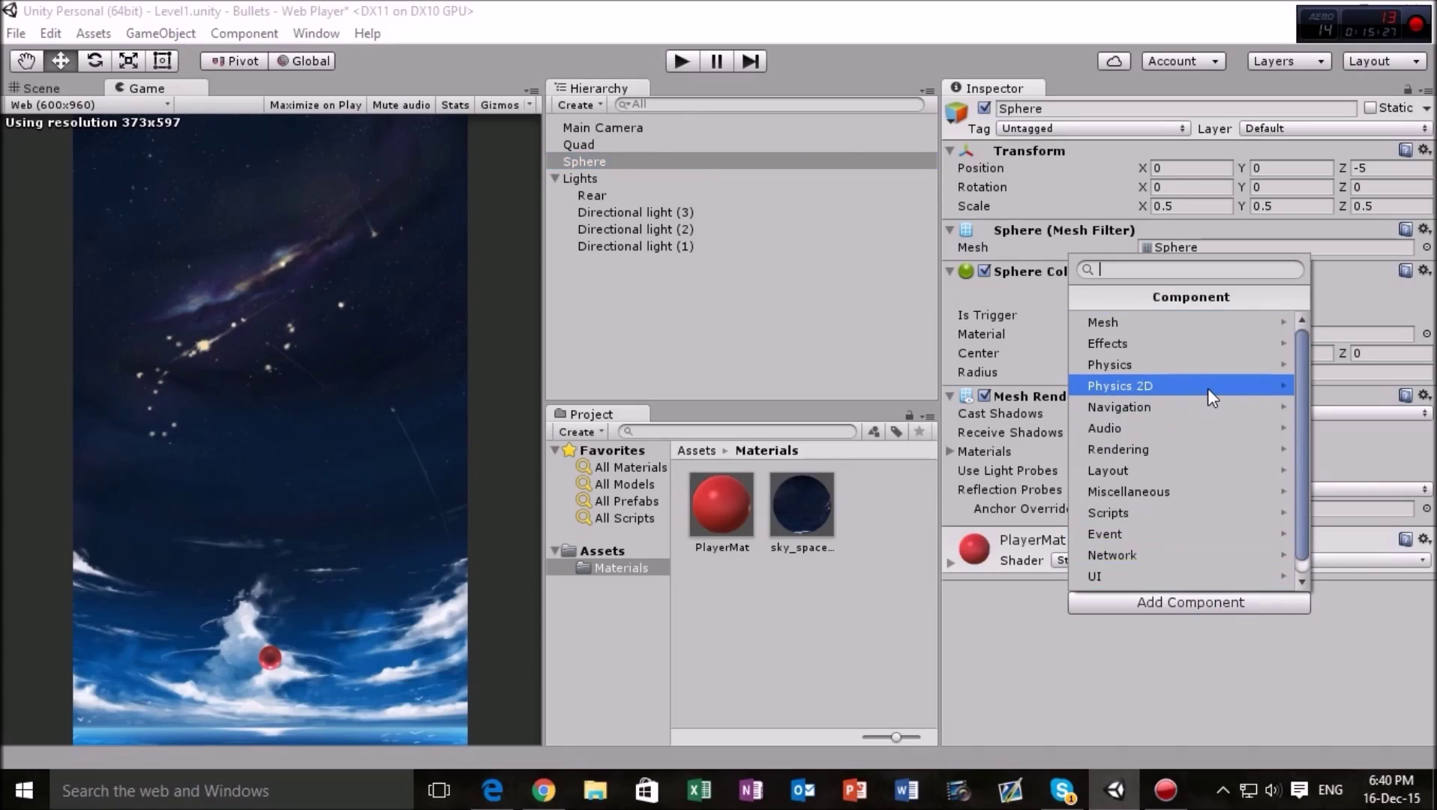
{"action": "left_click", "coordinate": [1215, 363]}
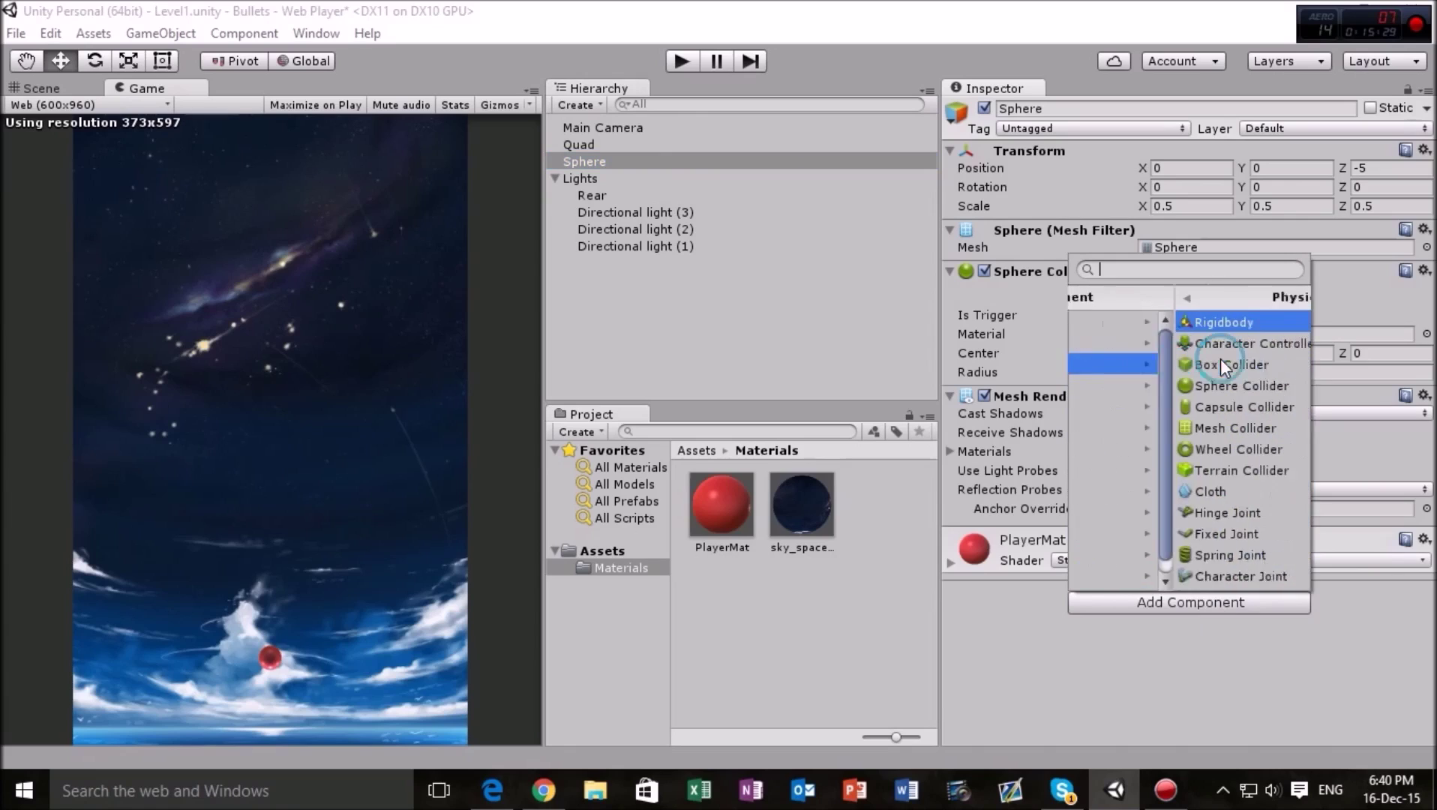
{"action": "left_click", "coordinate": [1174, 323]}
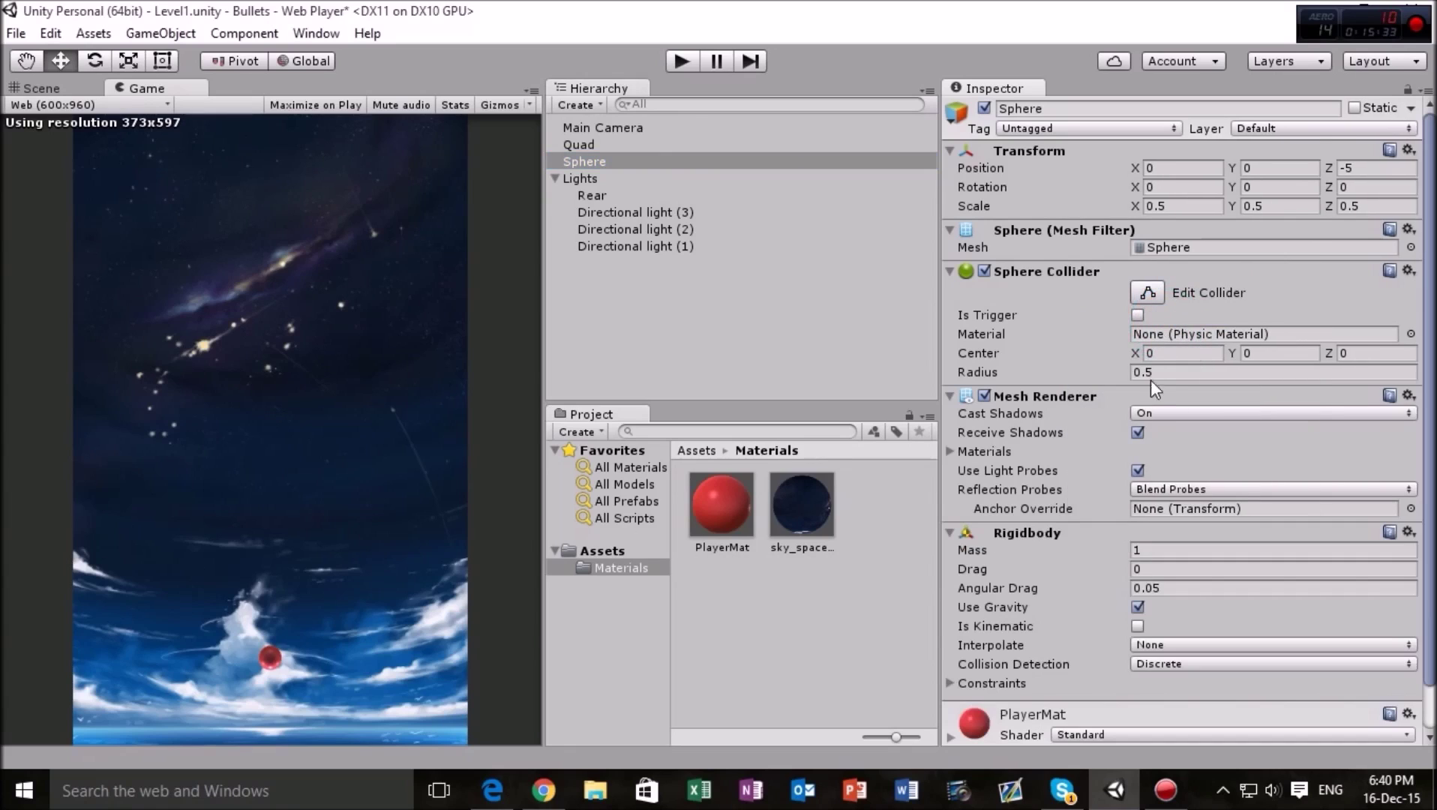
{"action": "left_click", "coordinate": [952, 394]}
{"action": "left_click", "coordinate": [952, 269]}
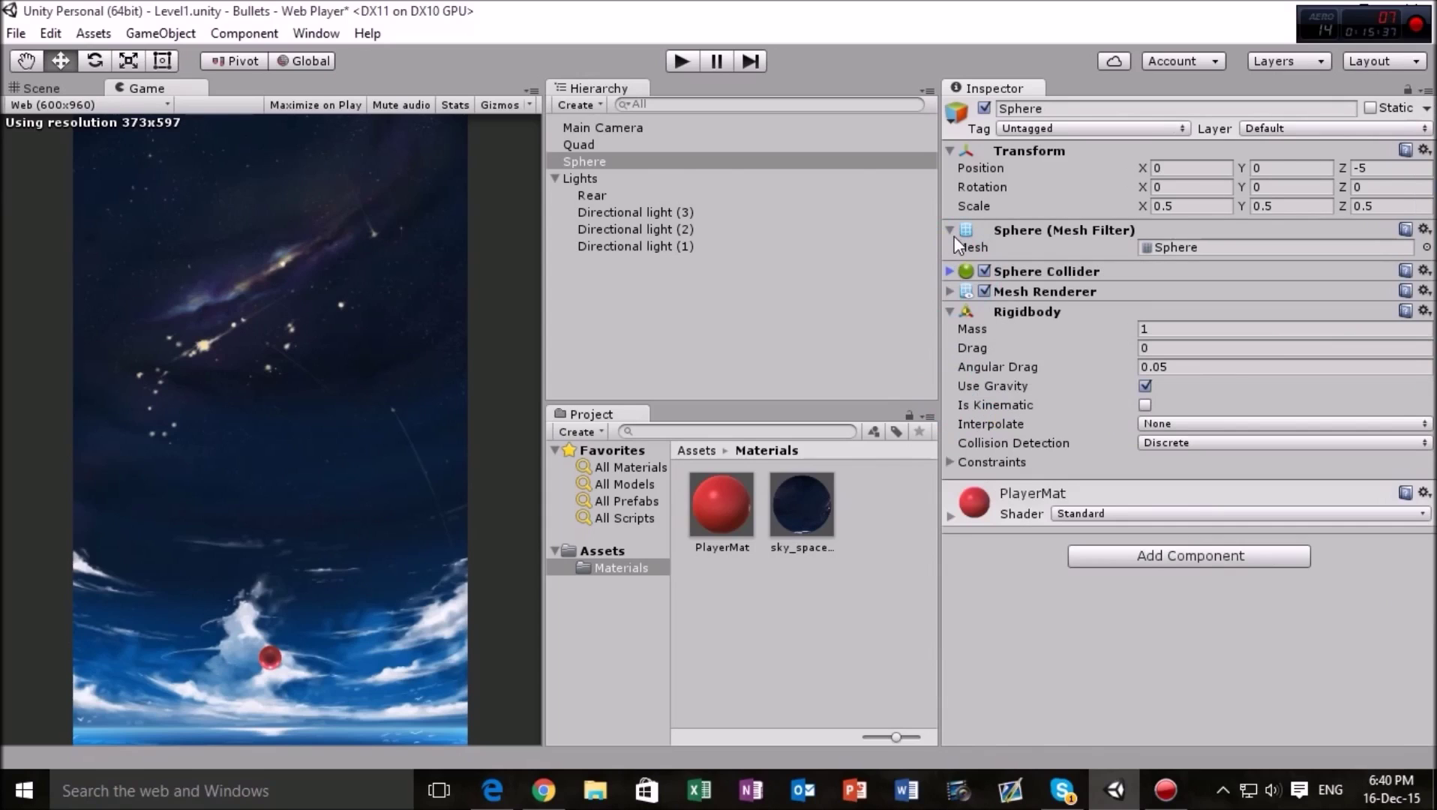
{"action": "left_click", "coordinate": [952, 229]}
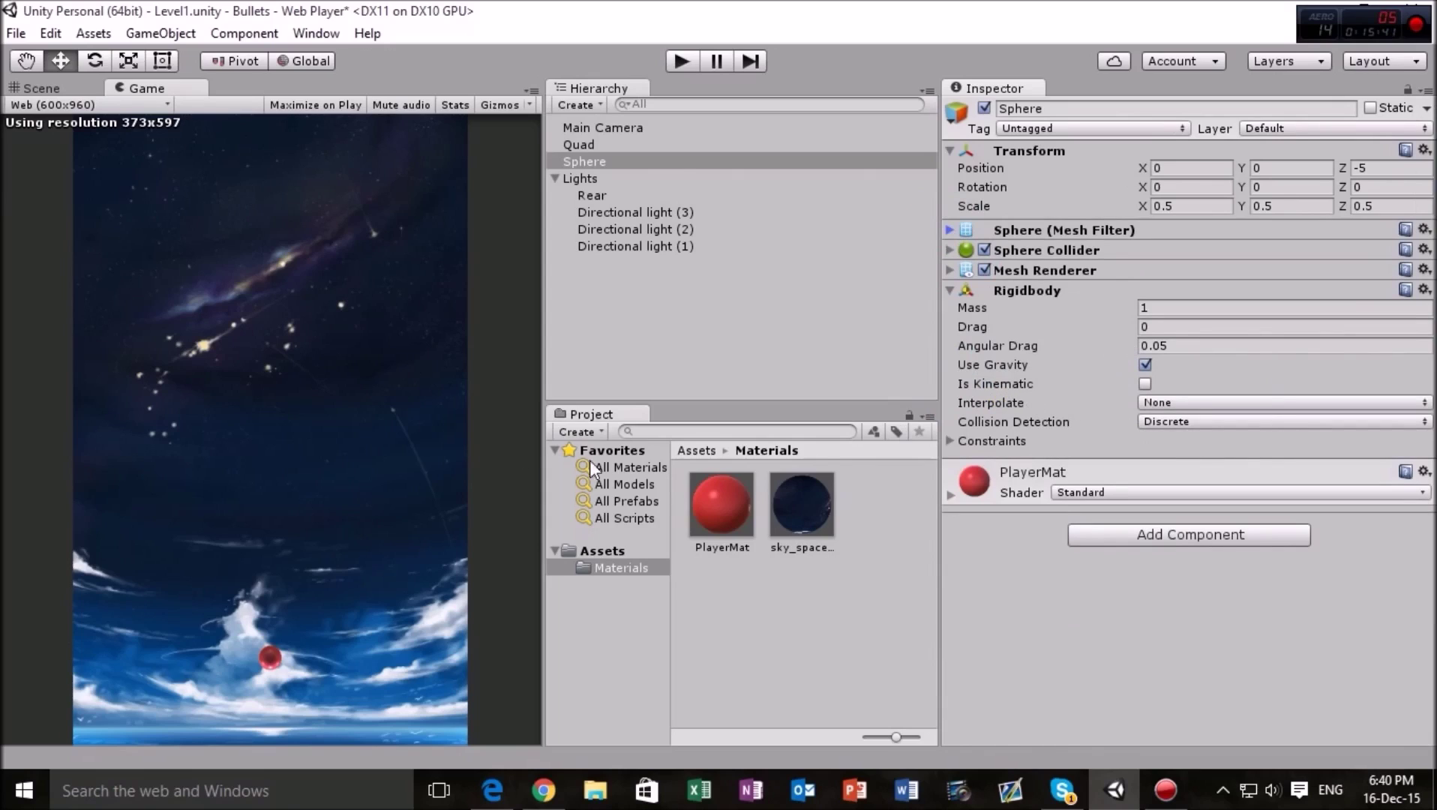
Step: Run the game and examine the sphere's motion under gravity from an angle in the Scene view
{"action": "left_click", "coordinate": [682, 62]}
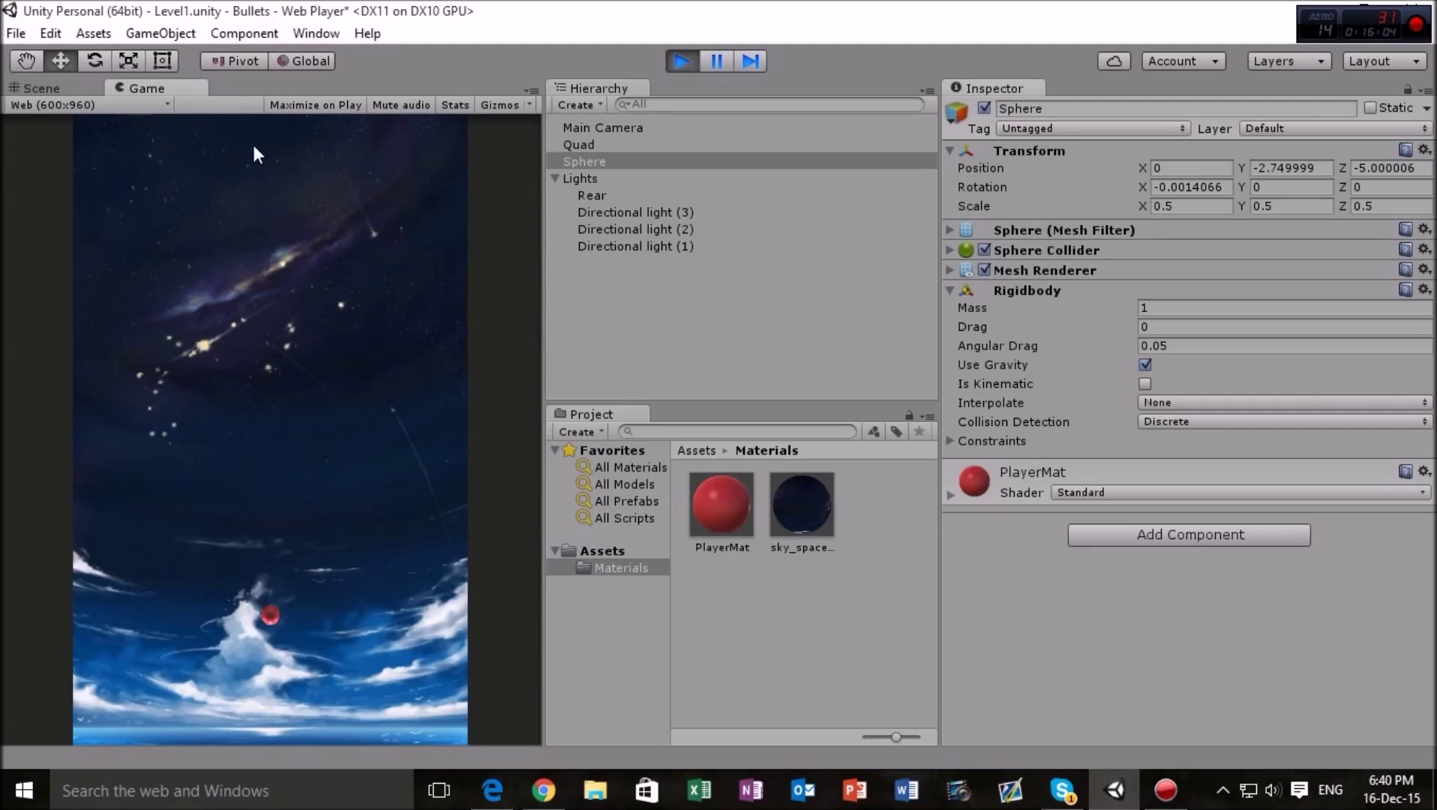
{"action": "left_click", "coordinate": [46, 84]}
{"action": "middle_click_drag", "start_coordinate": [328, 447], "coordinate": [434, 364]}
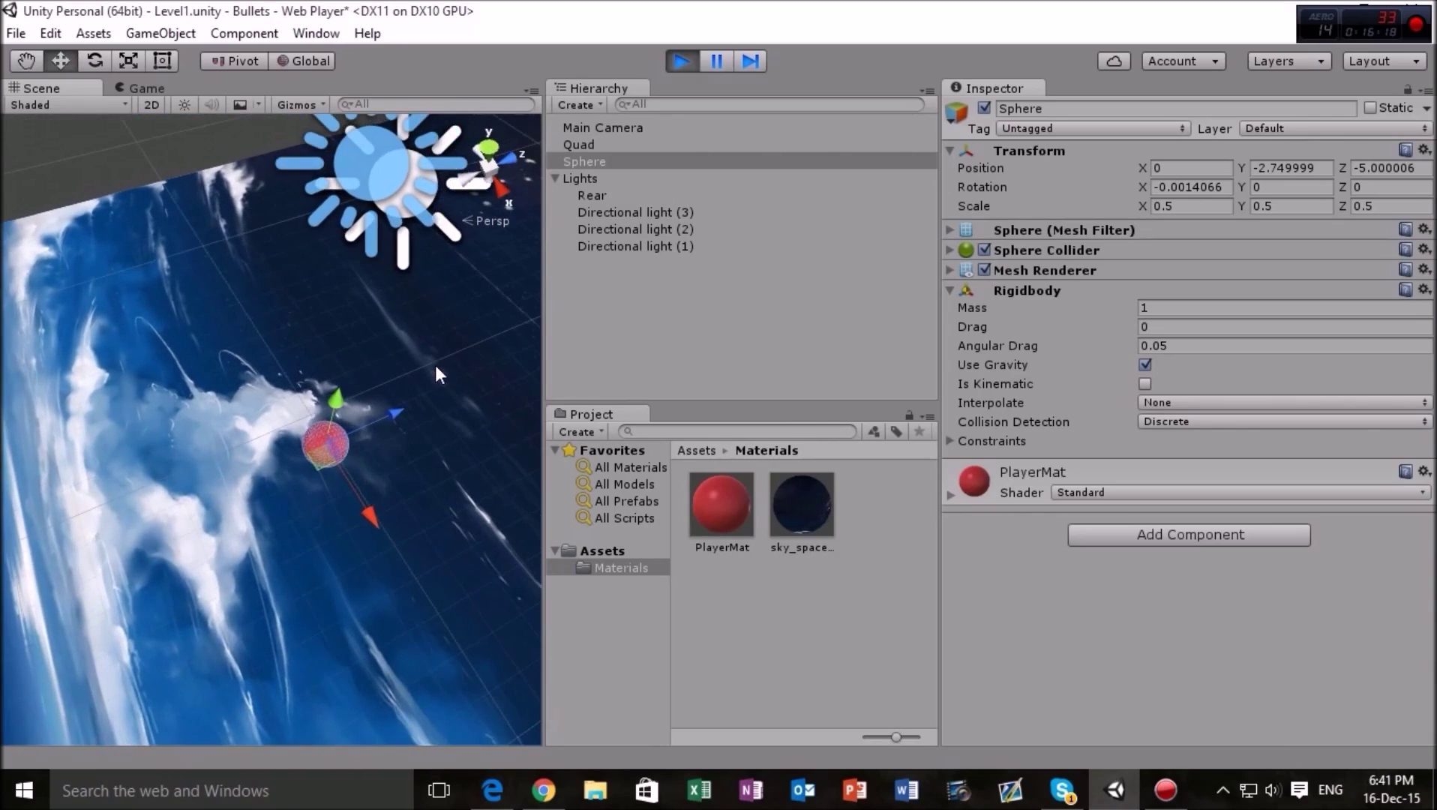
{"action": "scroll", "coordinate": [435, 363], "scroll_direction": "down", "scroll_amount": 3}
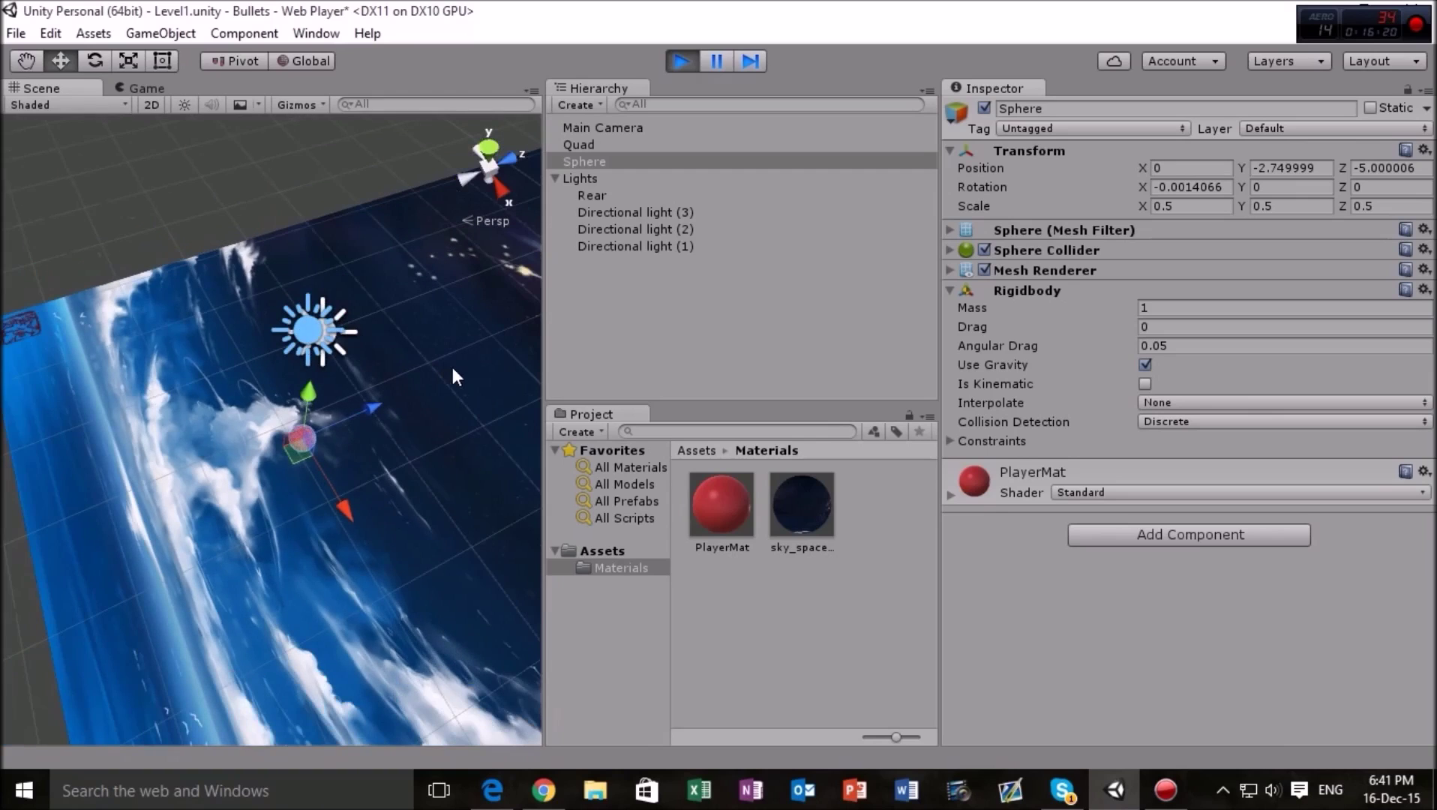